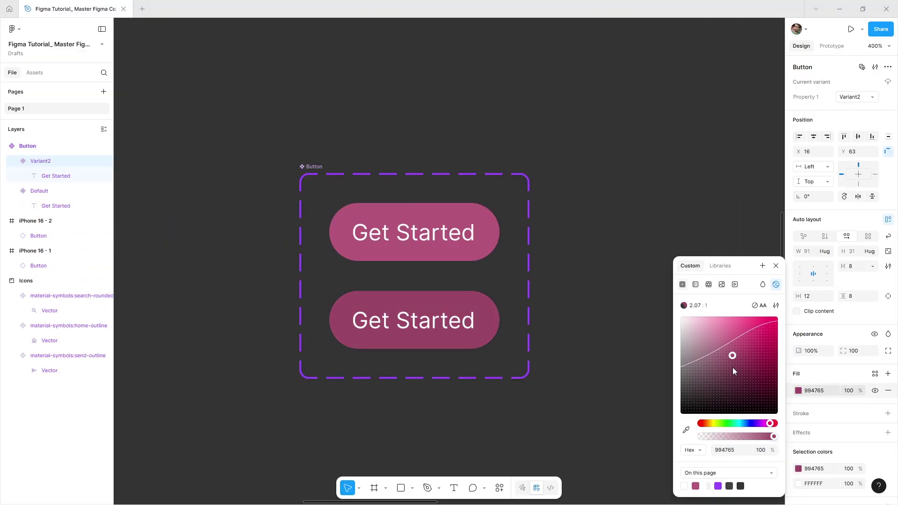
Add a Button Text property with default value 'Done' to the Button component set.
key(Escape)
key(Escape)
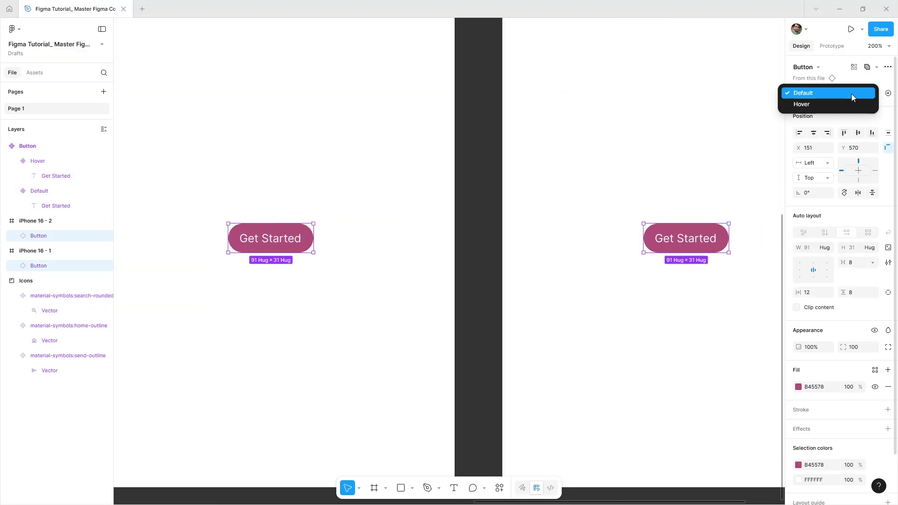
click(851, 94)
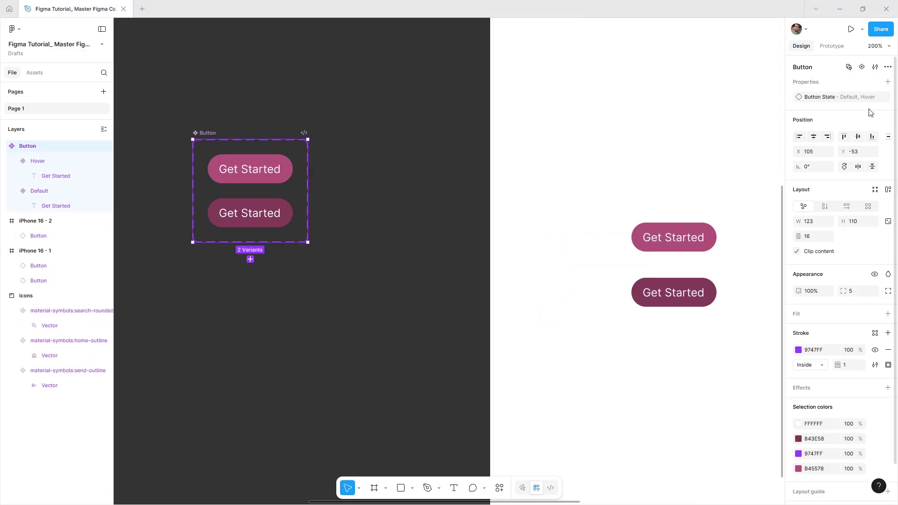
click(888, 82)
text(Bu)
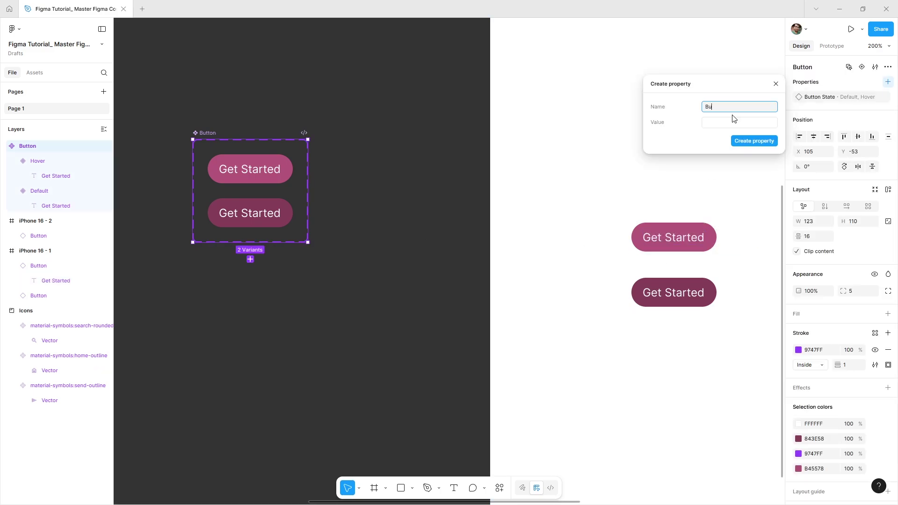
text(tton Text)
key(Tab)
text(Done)
key(Return)
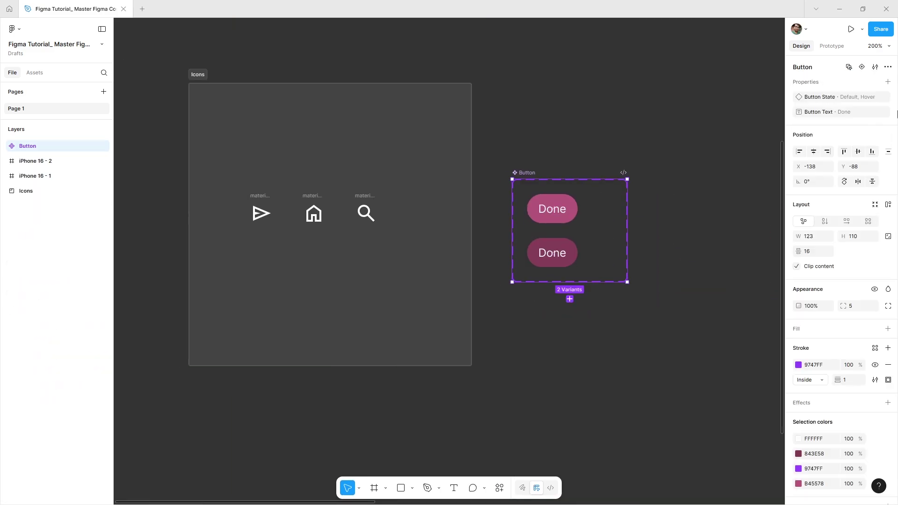
Turn the send, home and search icons in the Icons frame into separate components.
click(703, 192)
click(366, 213)
drag(163, 178, 381, 229)
click(861, 67)
key(Escape)
key(Escape)
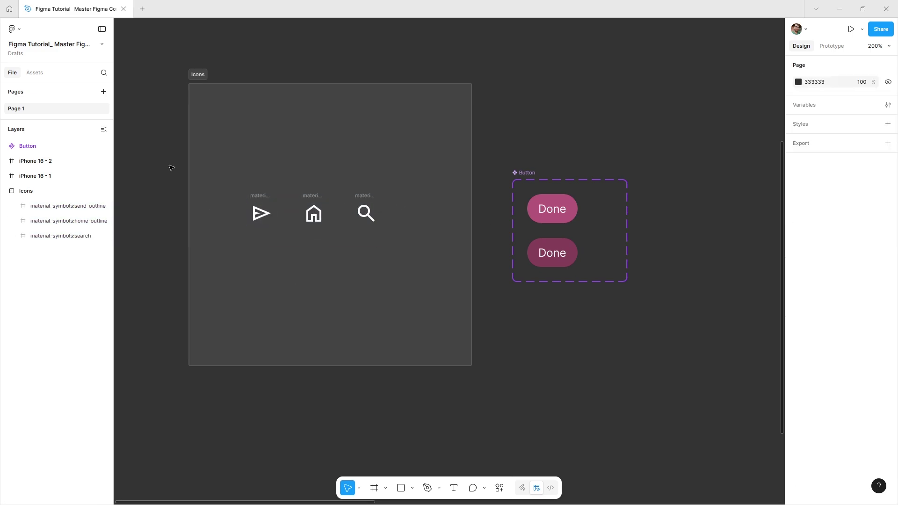
key(alt+2)
click(28, 201)
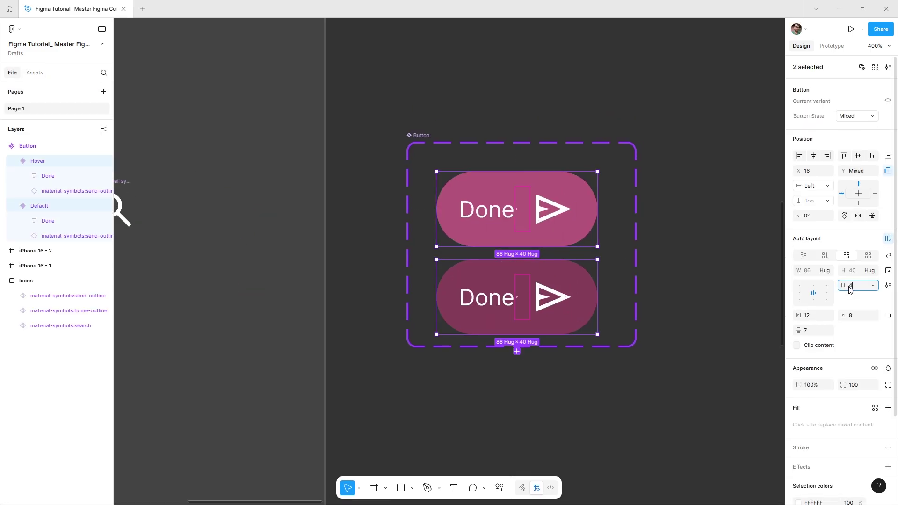
Add a Has Icon boolean and an Icons instance-swap property, swapping the home icon in.
click(435, 254)
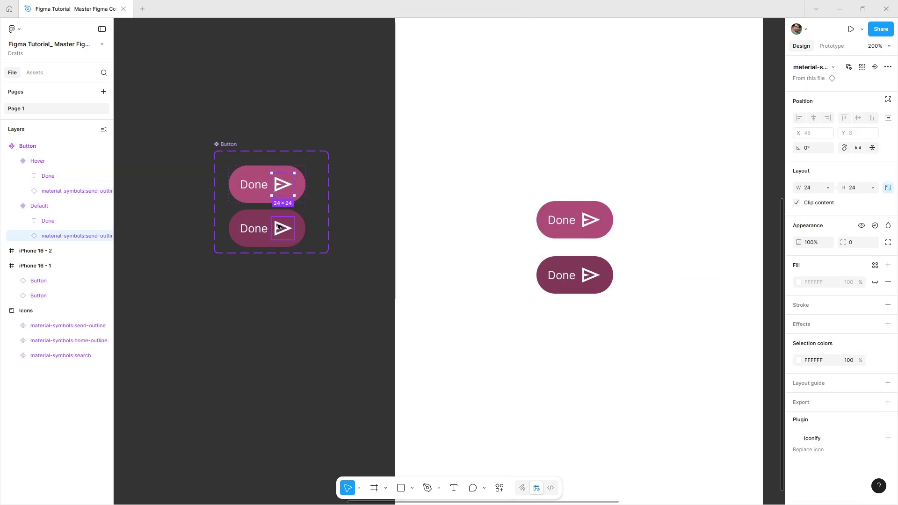
click(875, 225)
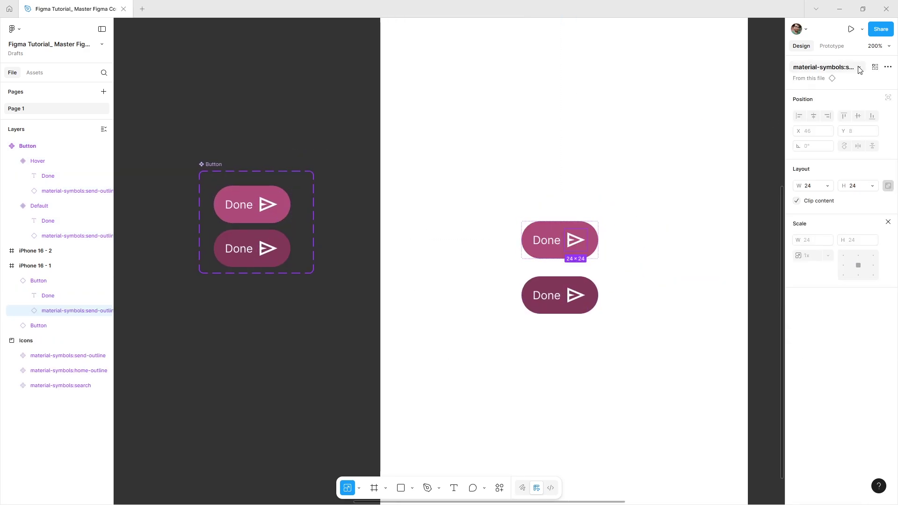
click(859, 67)
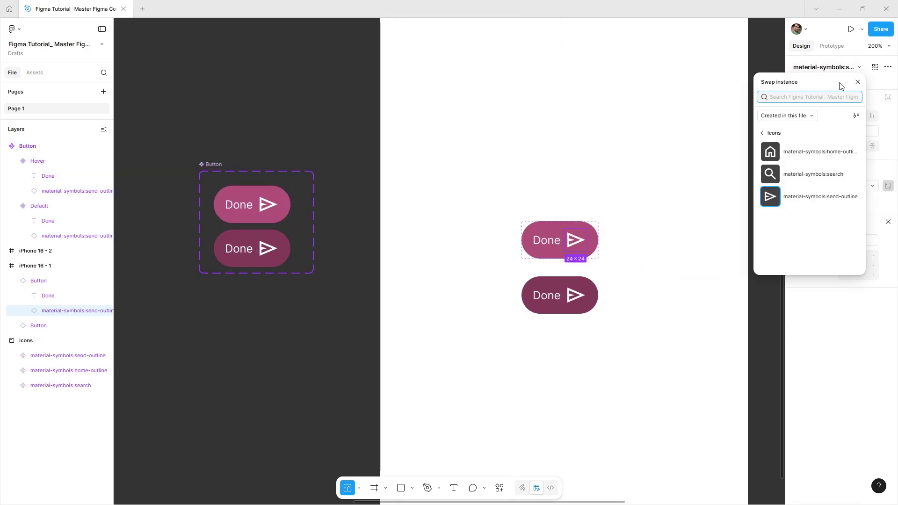
click(795, 152)
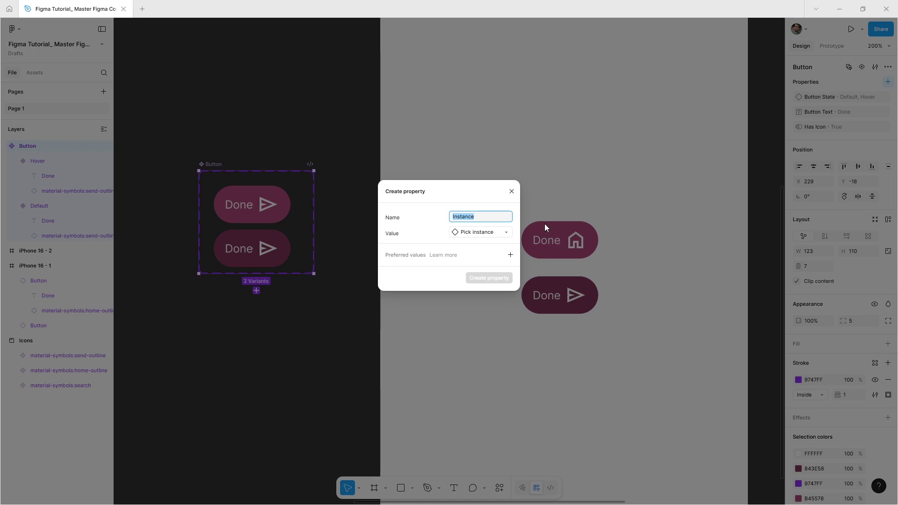
text(Icons)
click(474, 233)
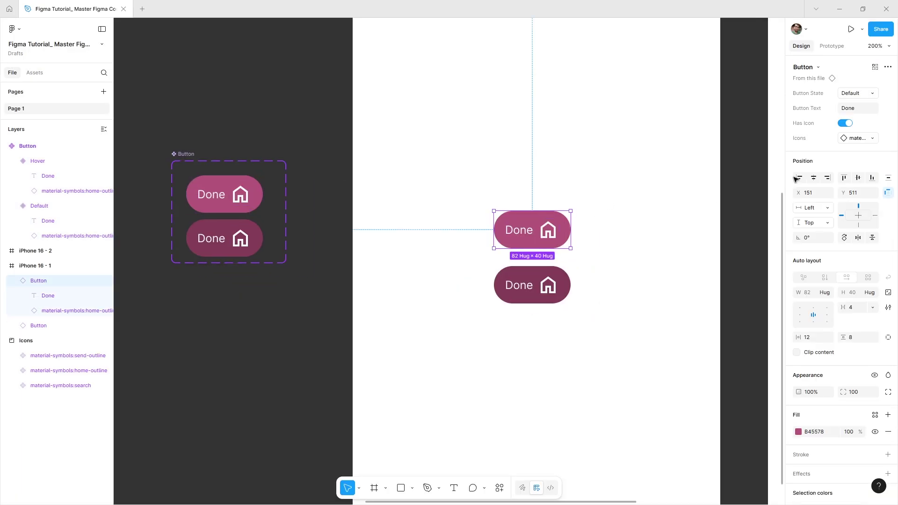
Swap the search and send icons into the top button and show the preferred values.
click(857, 138)
click(826, 245)
click(820, 267)
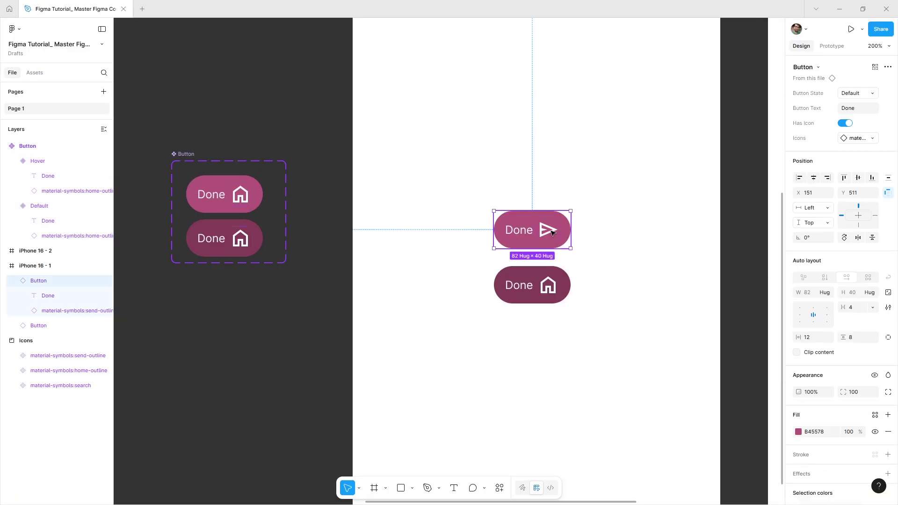
click(857, 138)
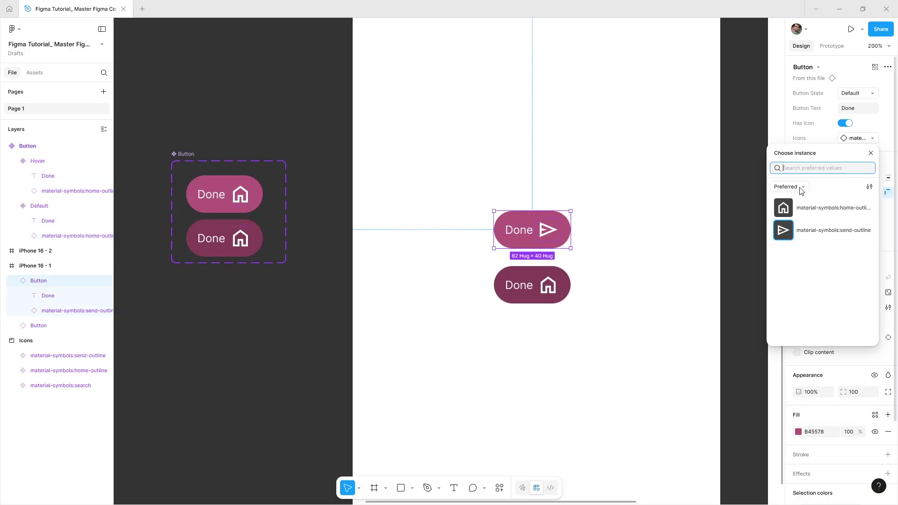
click(801, 187)
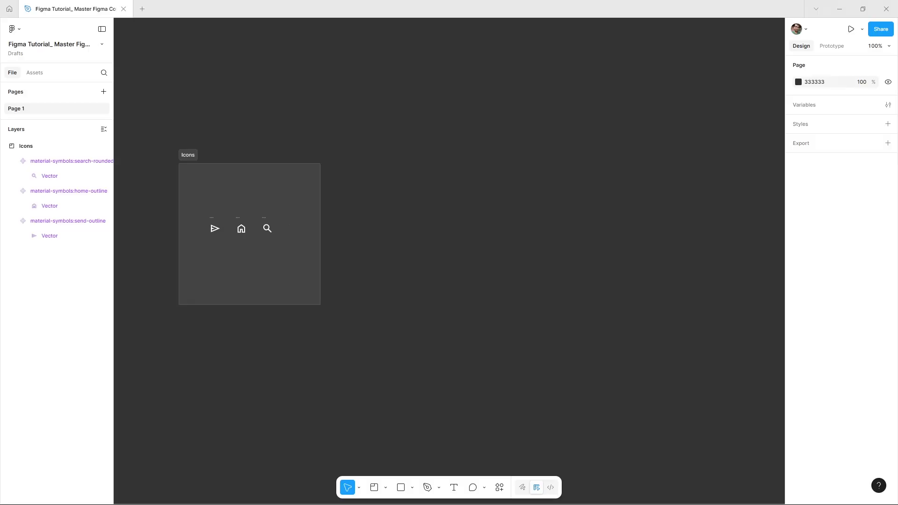
Add a 'Get Started' text layer and wrap it in an auto layout frame.
click(454, 488)
scroll(443, 263, up, 3)
scroll(446, 210, up, 1)
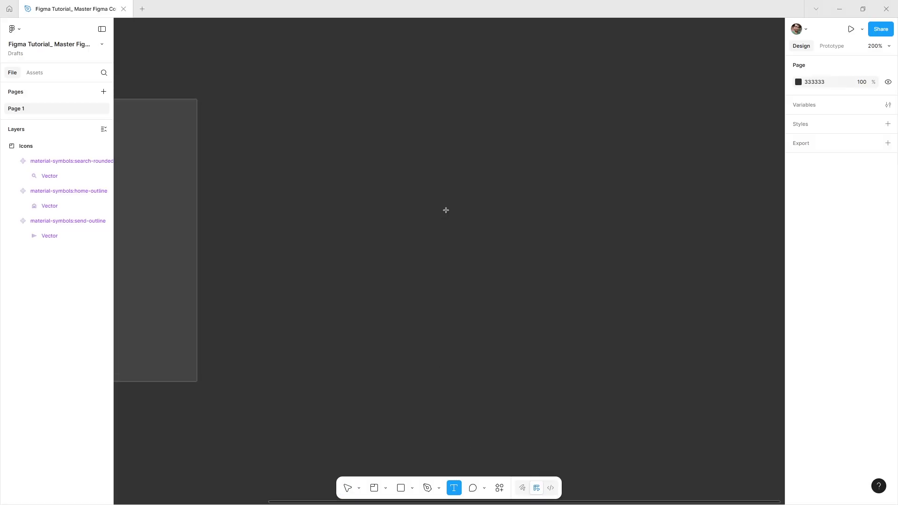
click(467, 250)
text(Get S)
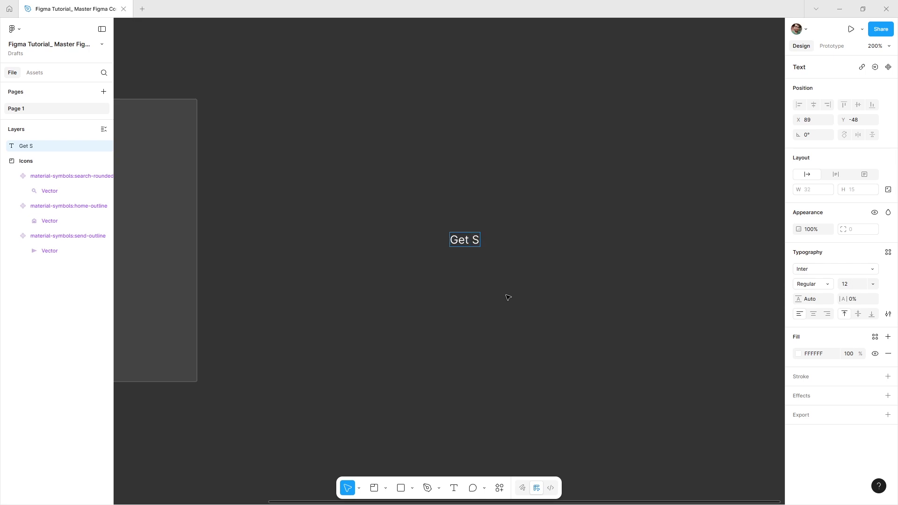
text(tarted)
key(Escape)
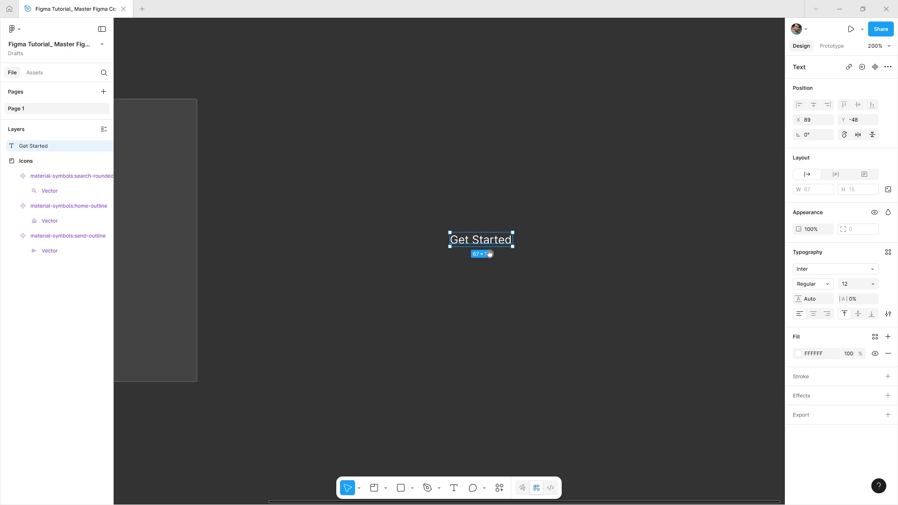
scroll(490, 253, up, 3)
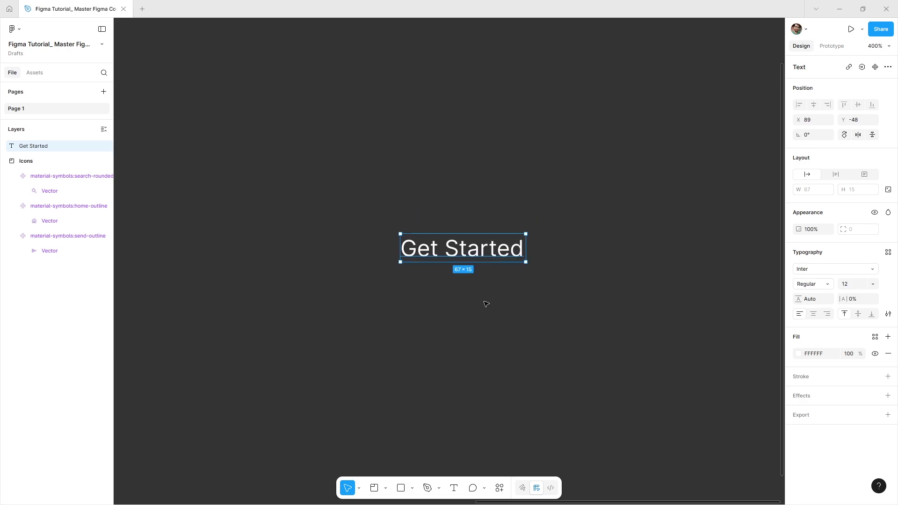
key(shift+a)
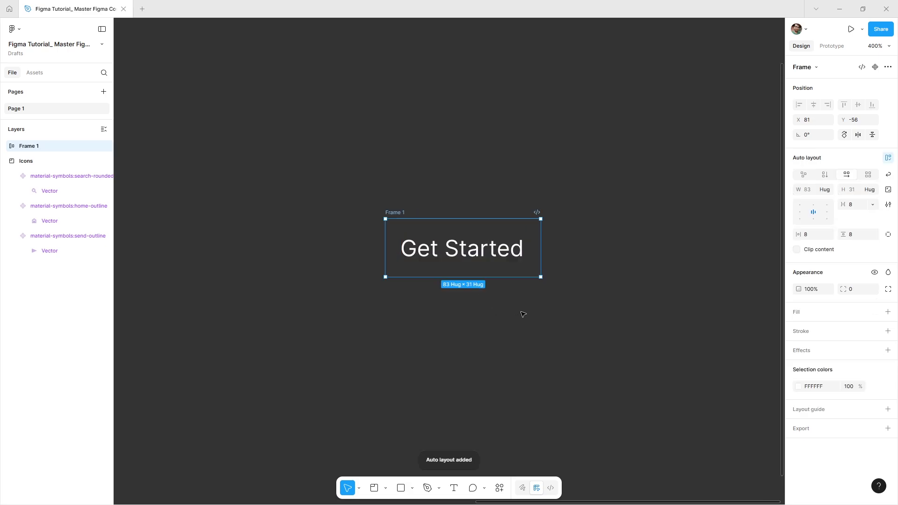
Give the frame a purple 6A55B4 fill.
click(796, 317)
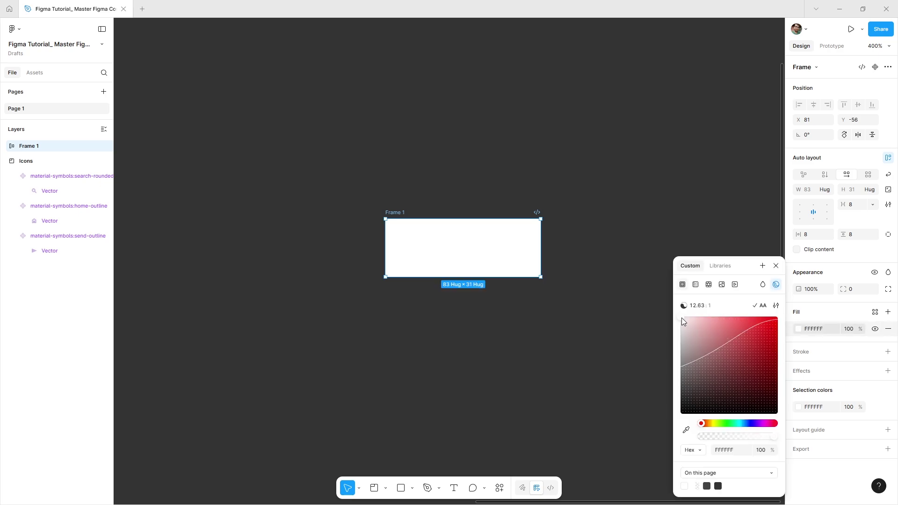
drag(682, 318, 731, 346)
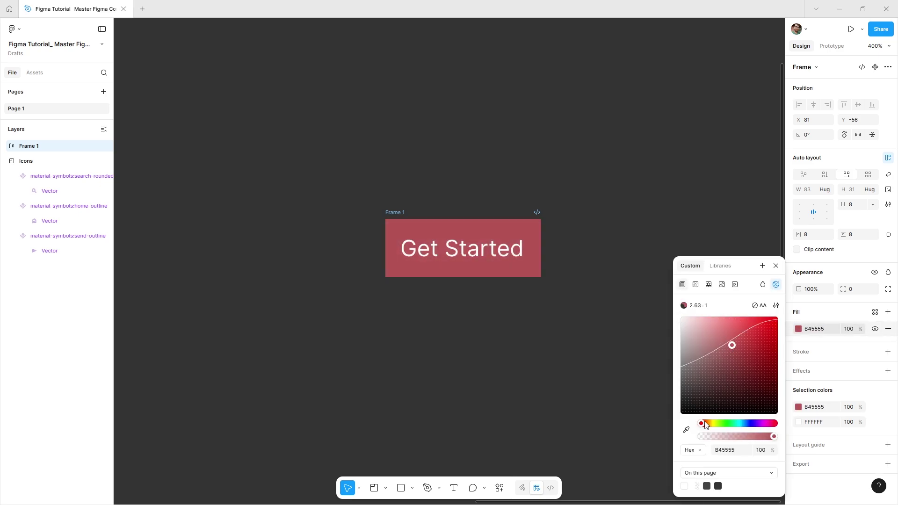
drag(701, 424, 753, 426)
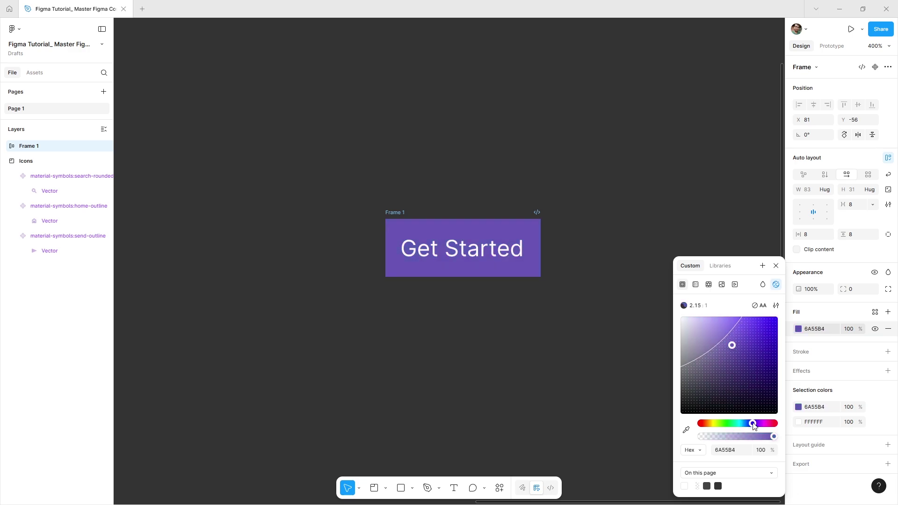
click(775, 266)
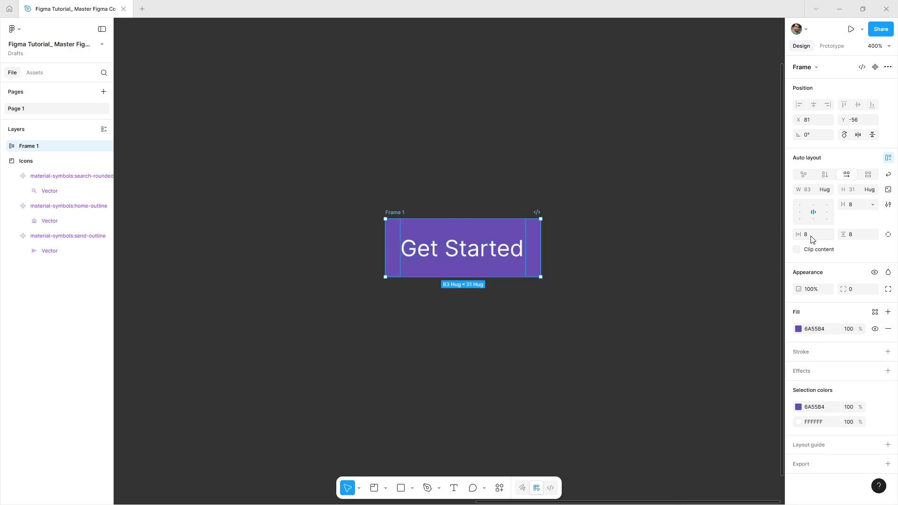
Set the frame's horizontal padding to 12 and corner radius to 8.
click(810, 235)
key(Return)
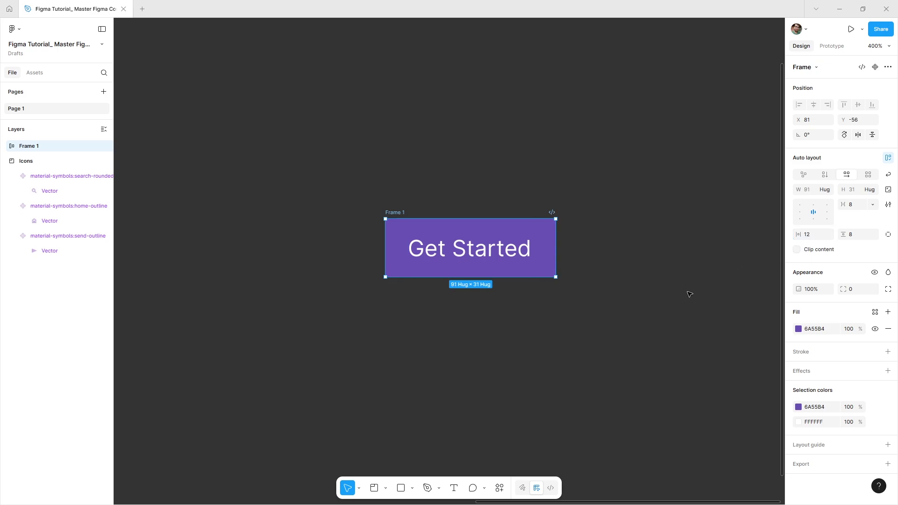
click(859, 289)
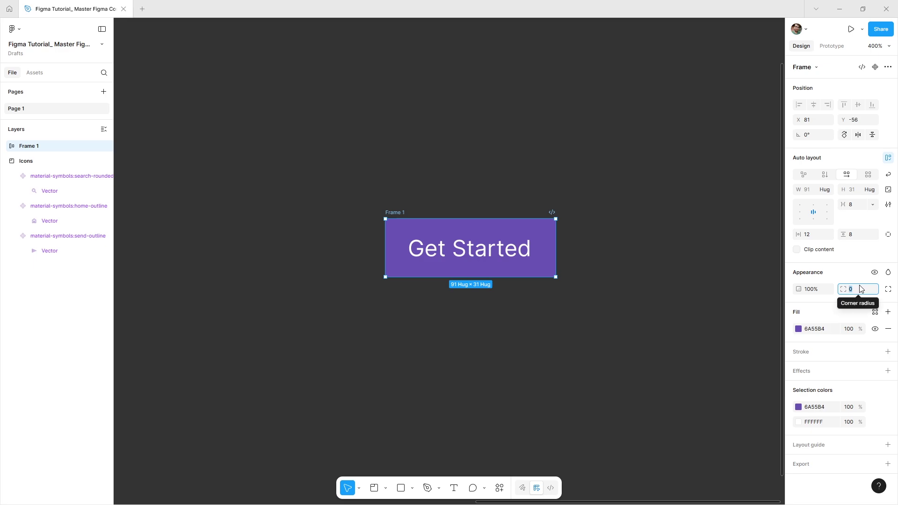
text(08)
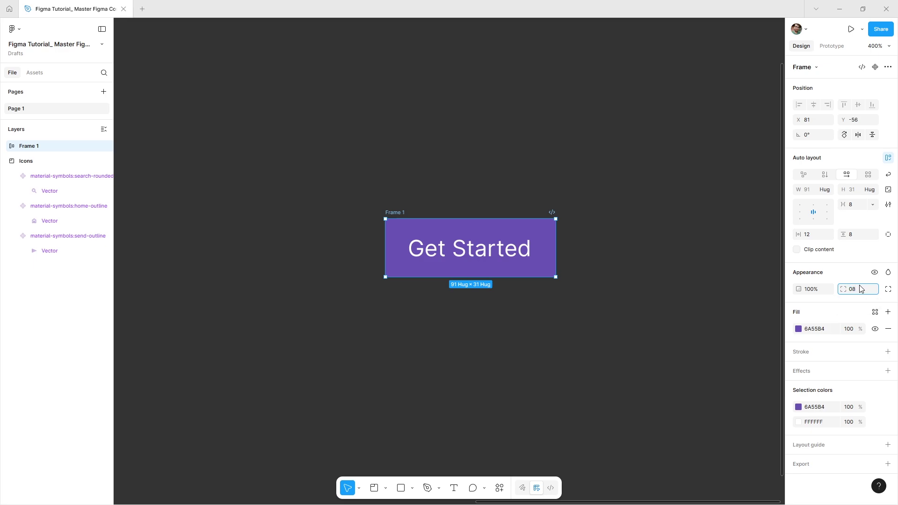
key(Return)
Add an iPhone 16 frame and duplicate it to the right as iPhone 16 - 2.
click(642, 303)
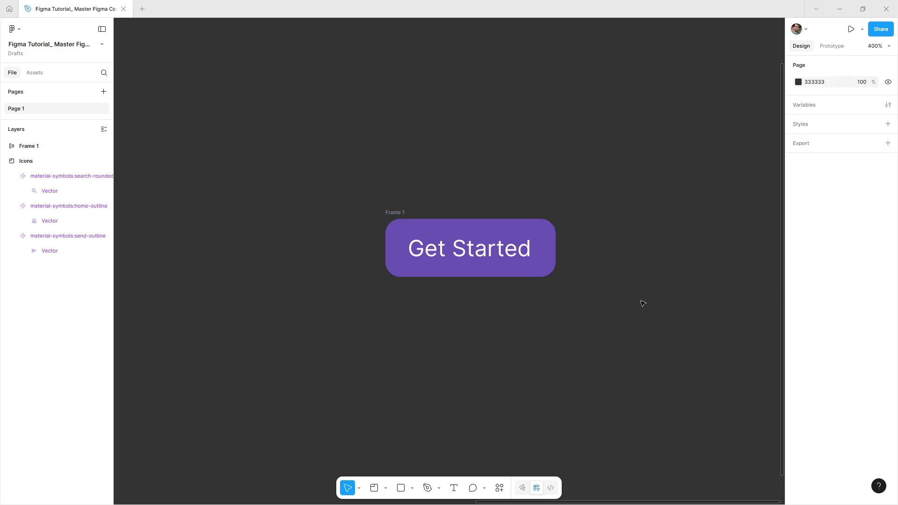
drag(628, 314, 603, 323)
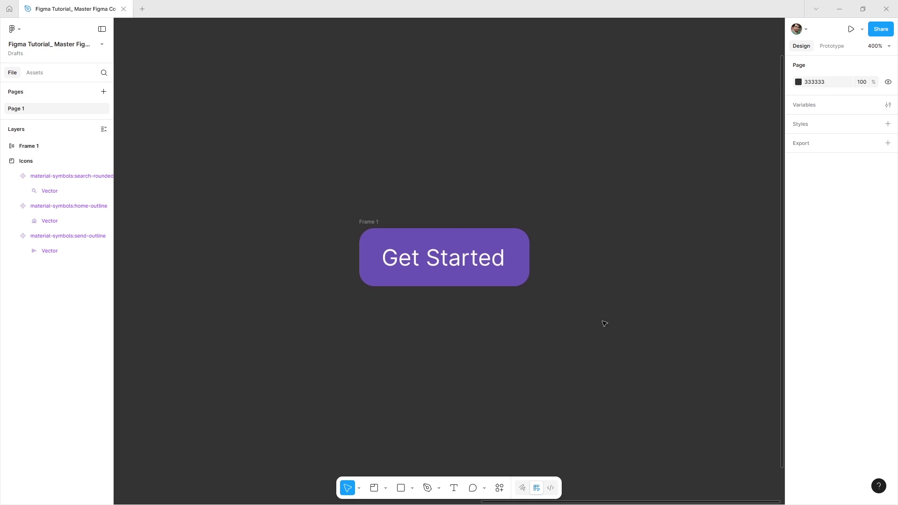
key(shift+0)
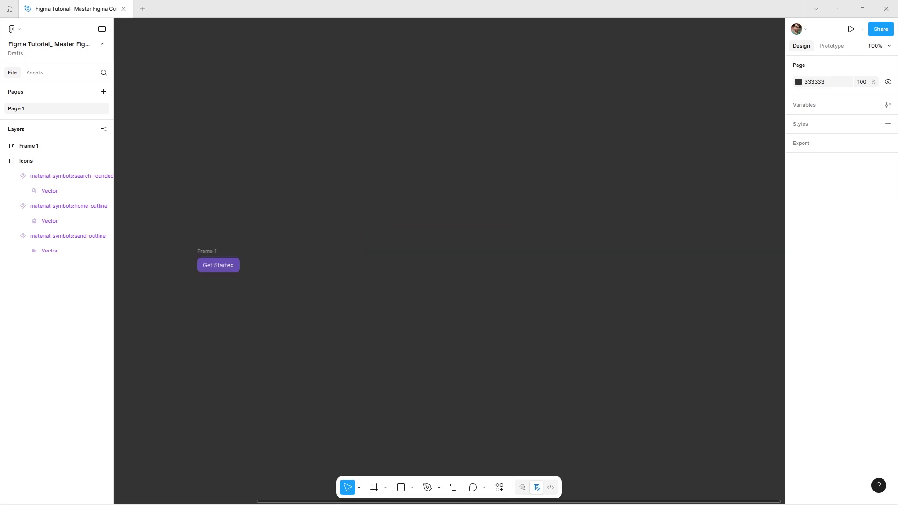
click(385, 489)
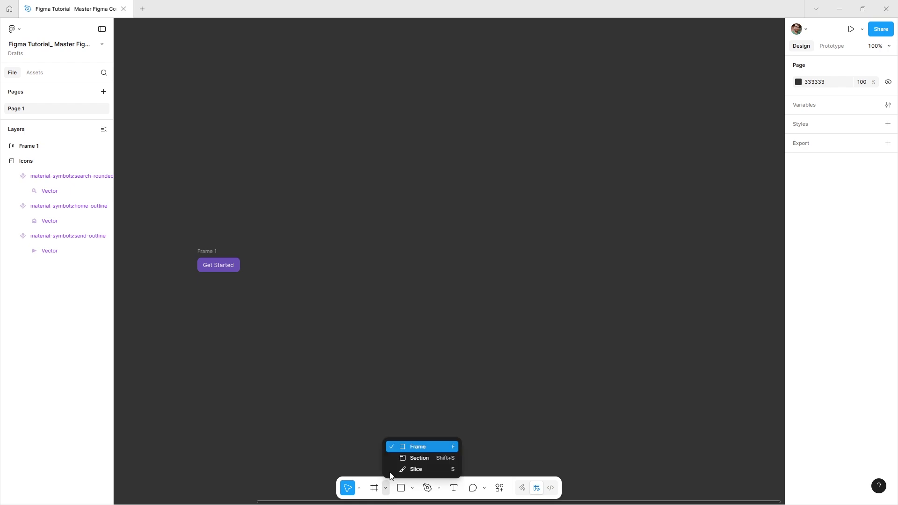
click(420, 444)
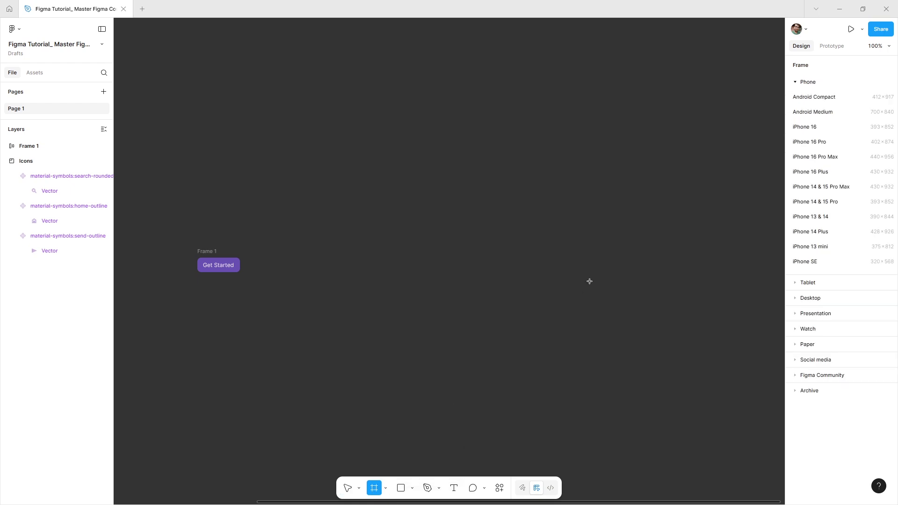
click(801, 128)
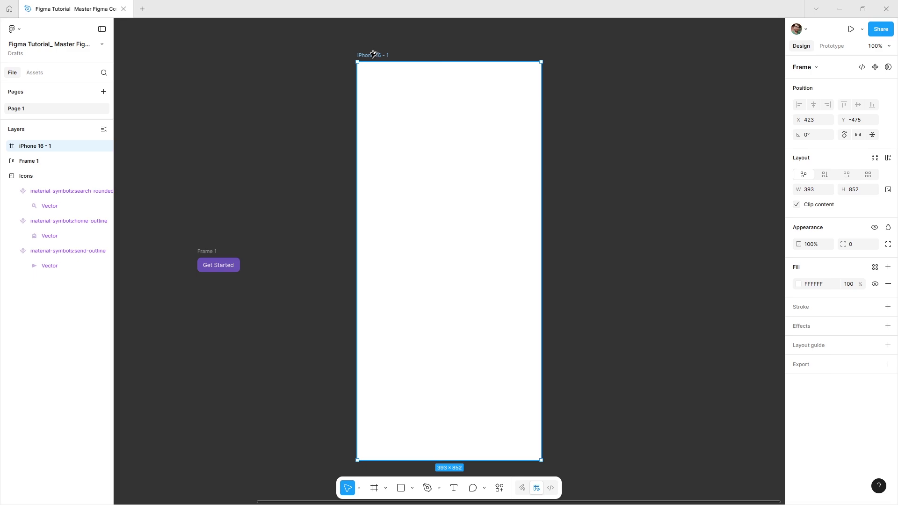
drag(373, 53, 580, 75)
Place Get Started button copies in both iPhone frames and select the two copies.
click(206, 253)
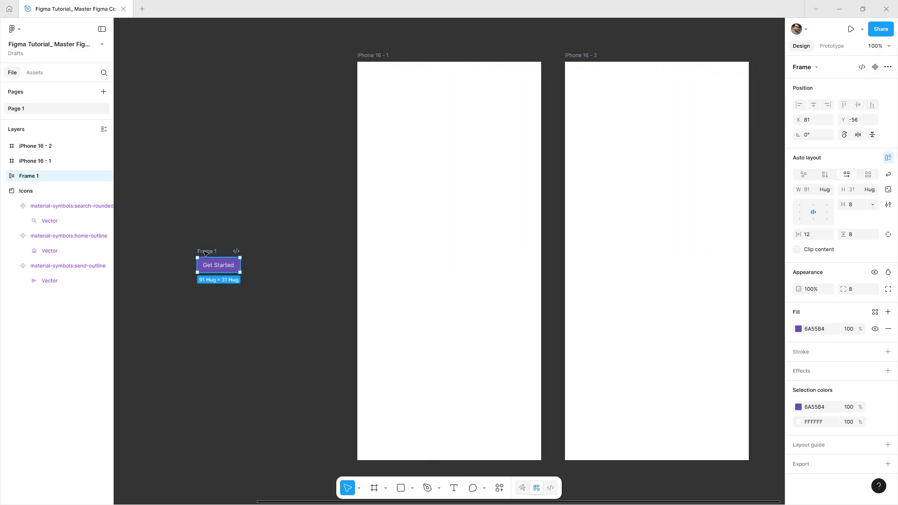
drag(205, 253, 664, 411)
click(531, 35)
scroll(532, 36, down, 1)
scroll(531, 36, right, 2)
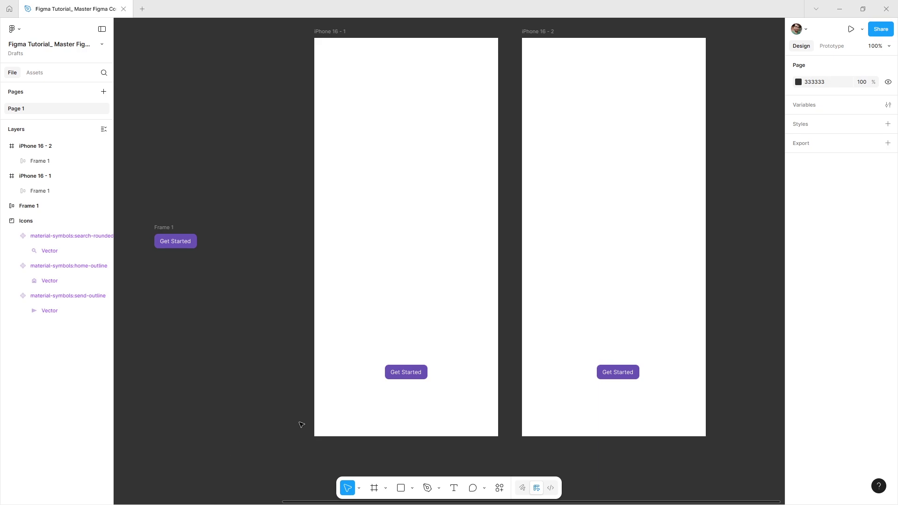
click(405, 378)
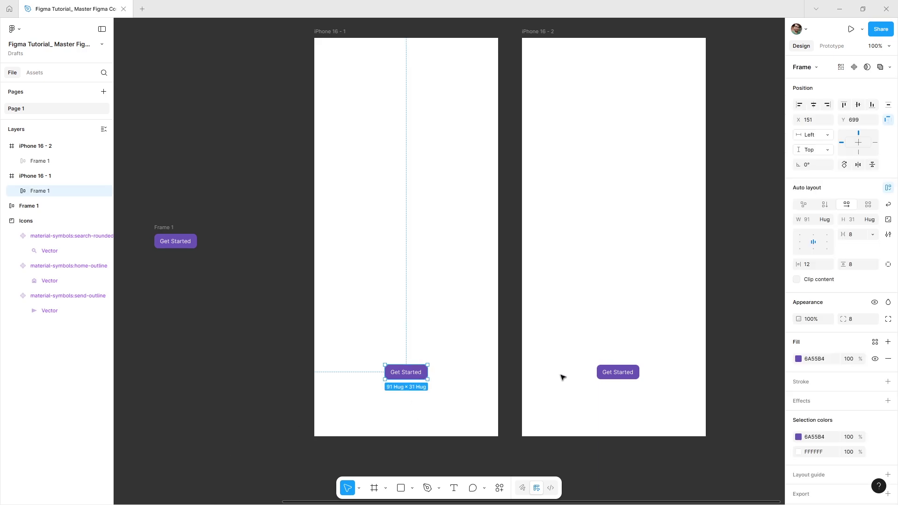
shift+click(604, 376)
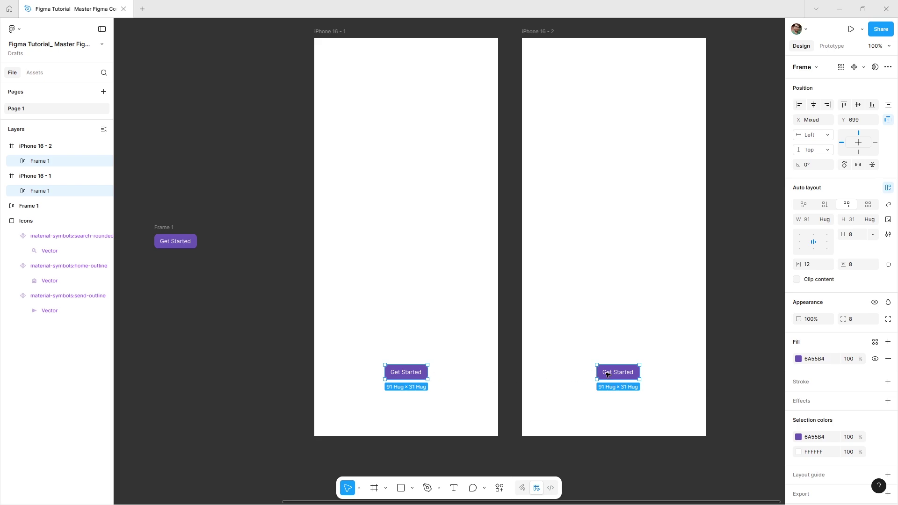
Rename the purple Frame 1 to 'Button' and convert it into a component.
key(Escape)
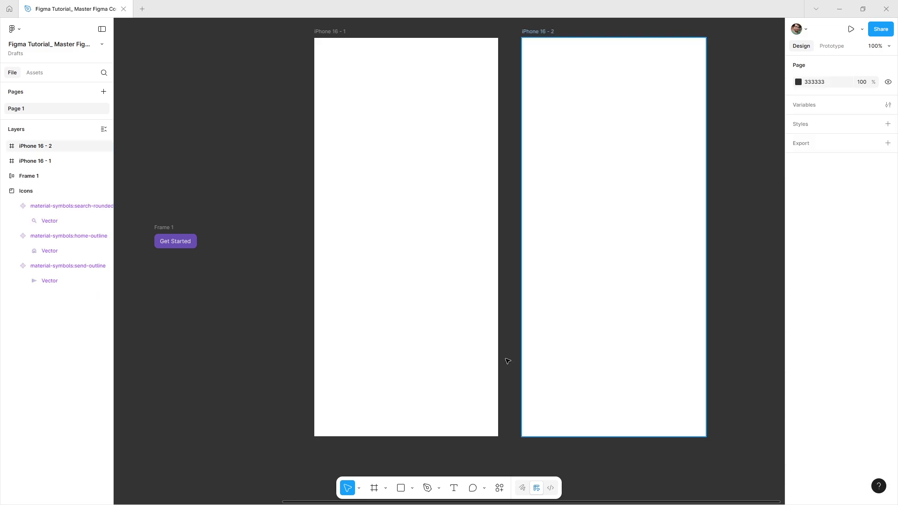
scroll(184, 315, up, 3)
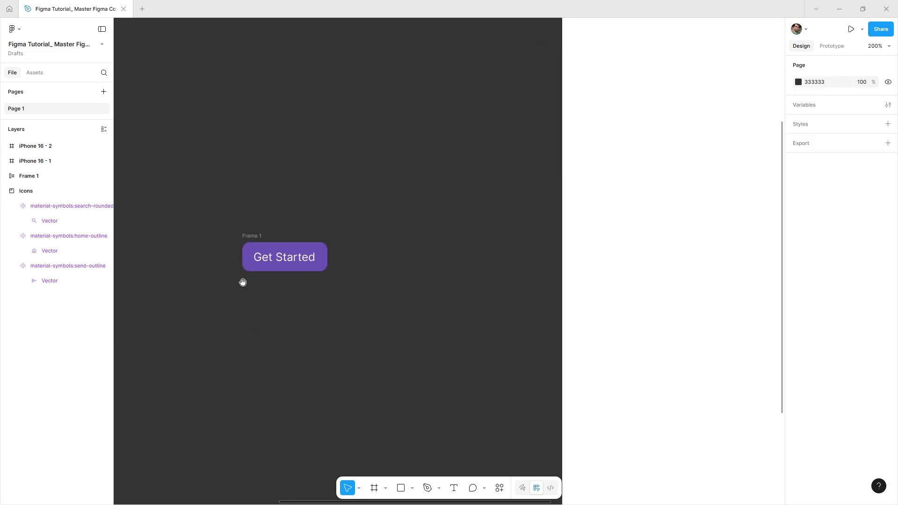
double_click(252, 236)
text(Button)
key(Return)
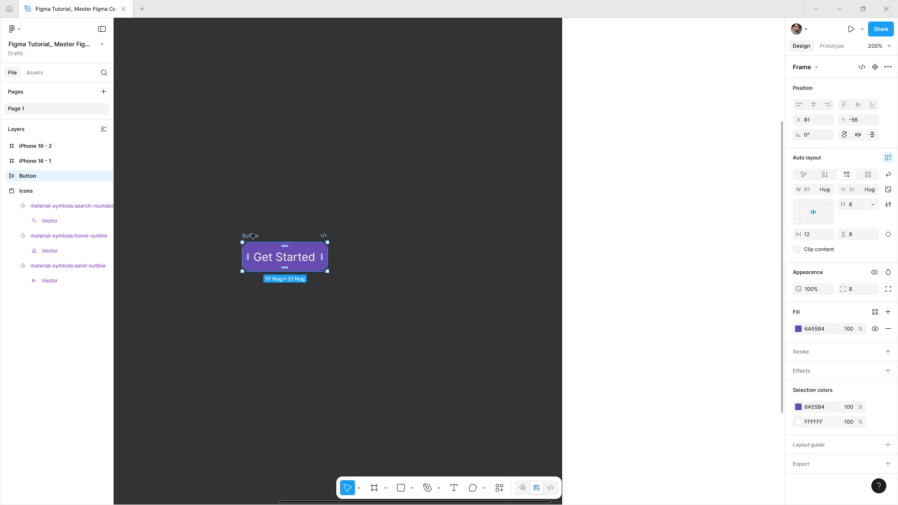
click(875, 68)
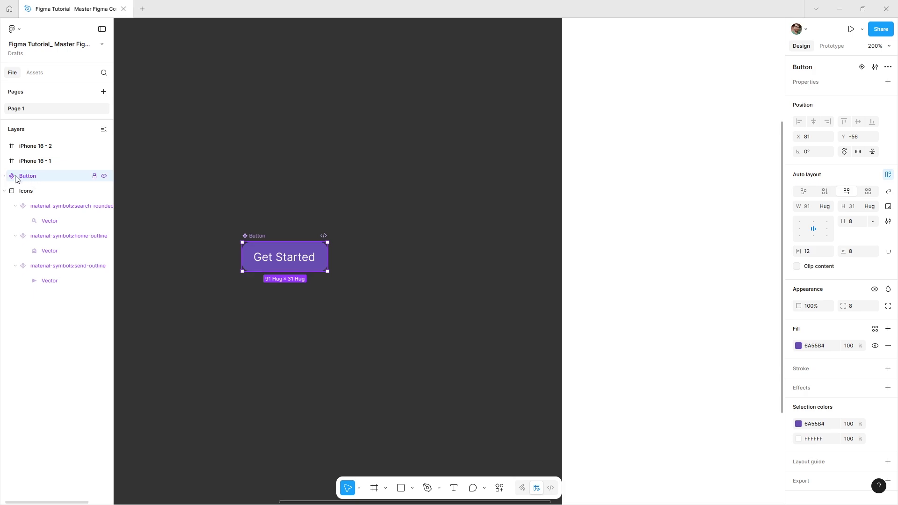
Drag a Button instance from this file's assets into iPhone 16 - 1.
click(33, 73)
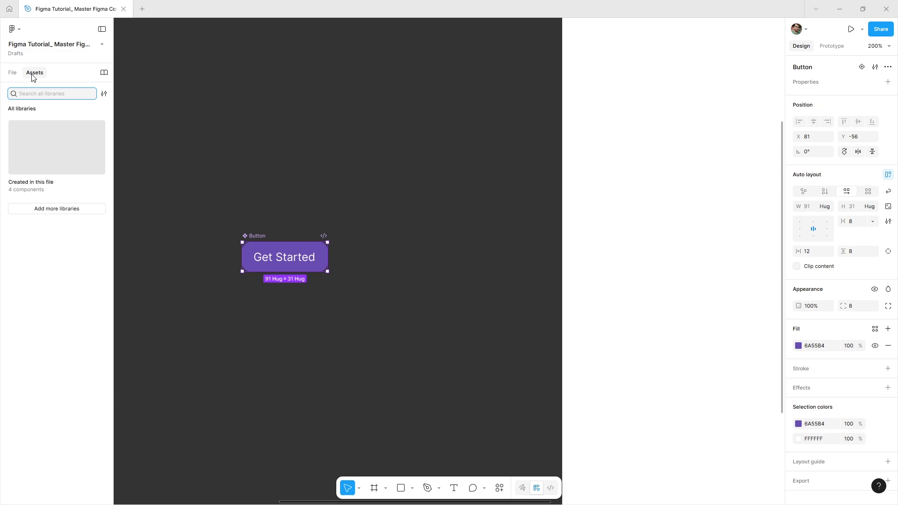
click(77, 155)
click(32, 149)
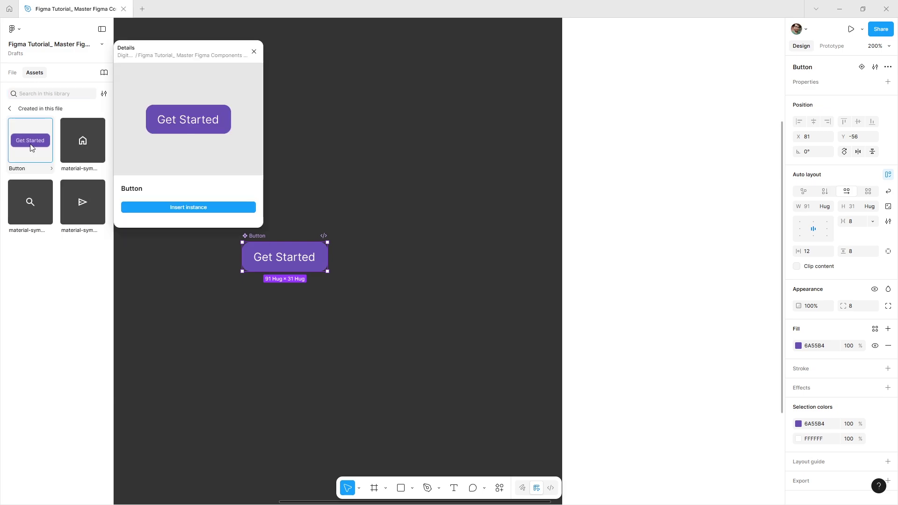
drag(28, 148, 673, 346)
Centre the Button instance in iPhone 16 - 1 and copy it into iPhone 16 - 2.
key(ctrl+minus)
drag(397, 243, 309, 255)
click(12, 73)
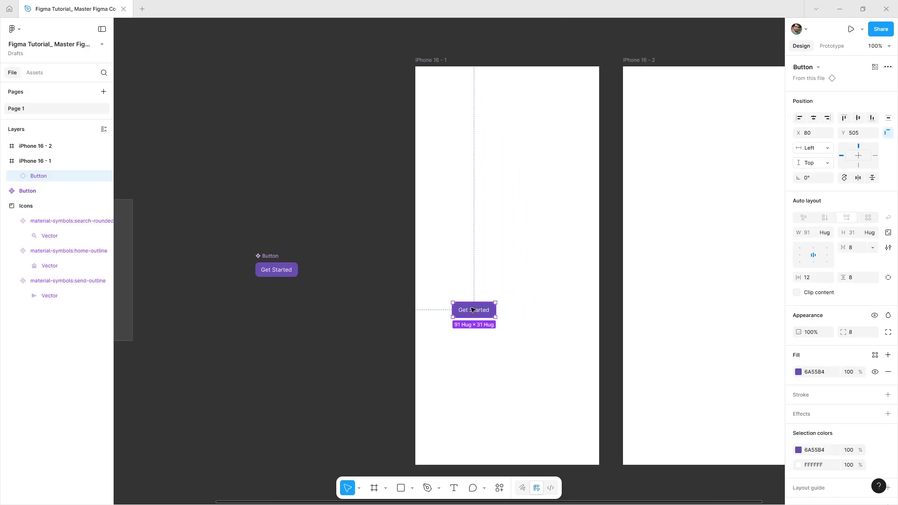
drag(473, 310, 507, 340)
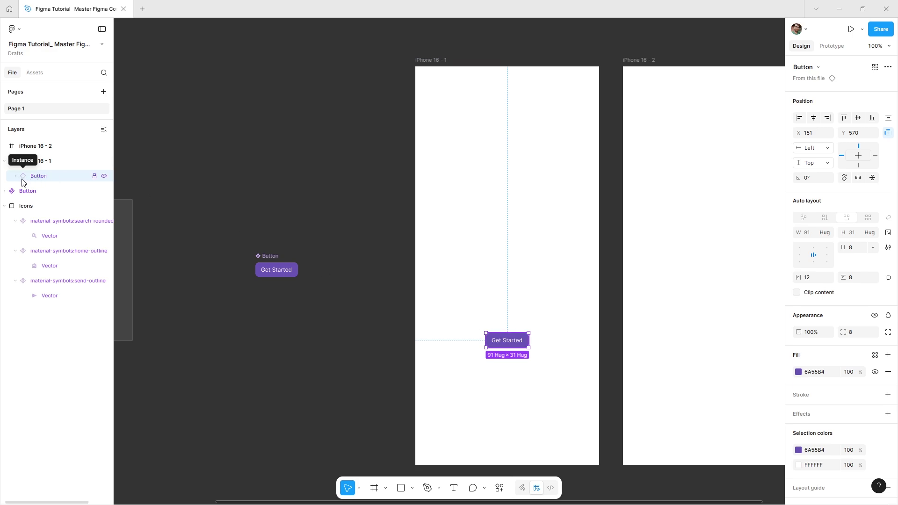
scroll(515, 356, right, 2)
drag(456, 317, 659, 327)
Move the Button main component below the iPhone frames.
click(276, 269)
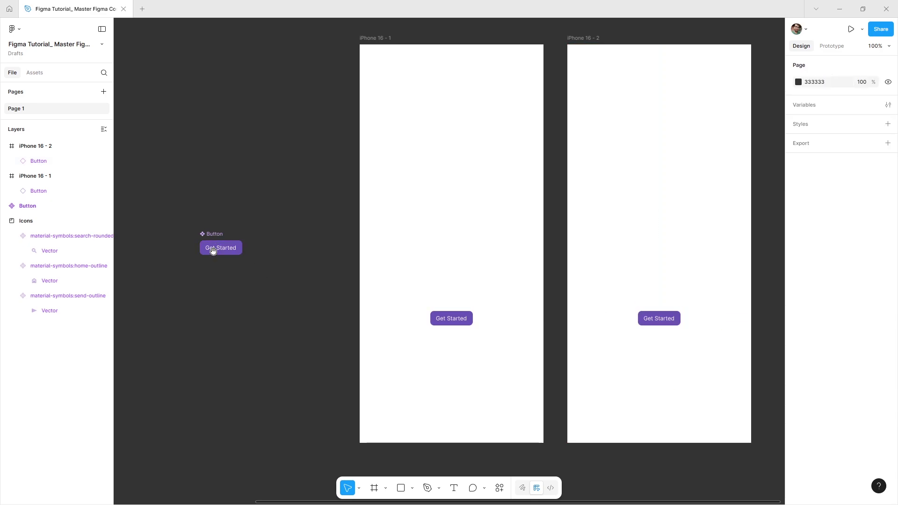
drag(213, 251, 505, 439)
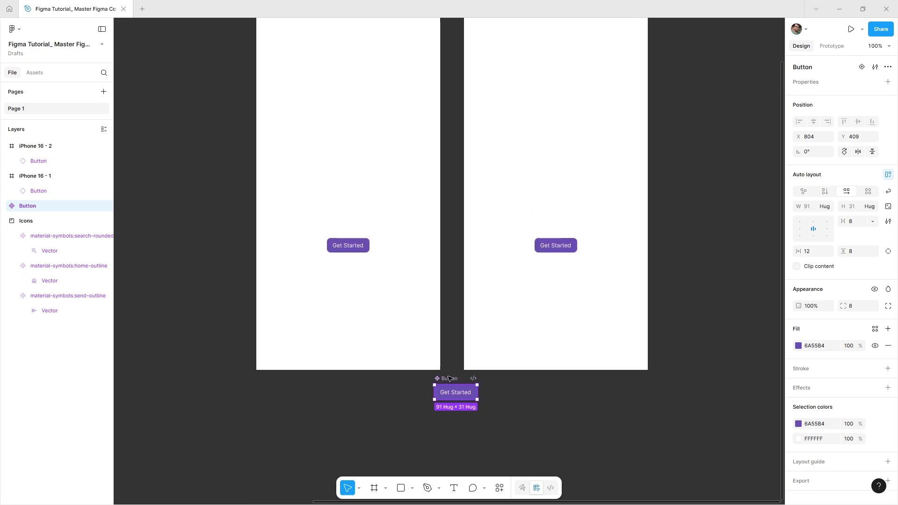
drag(448, 378, 449, 396)
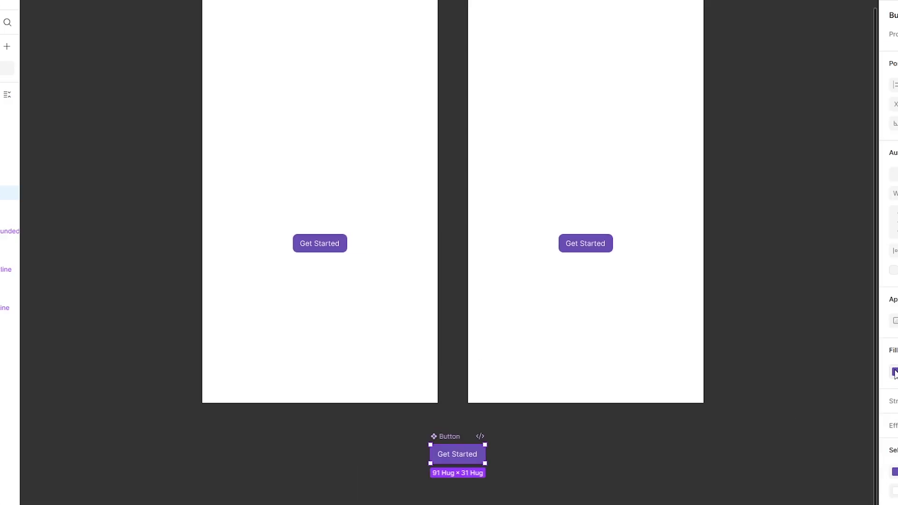
Give the Button component a pink B45578 fill and a 100 corner radius.
click(894, 373)
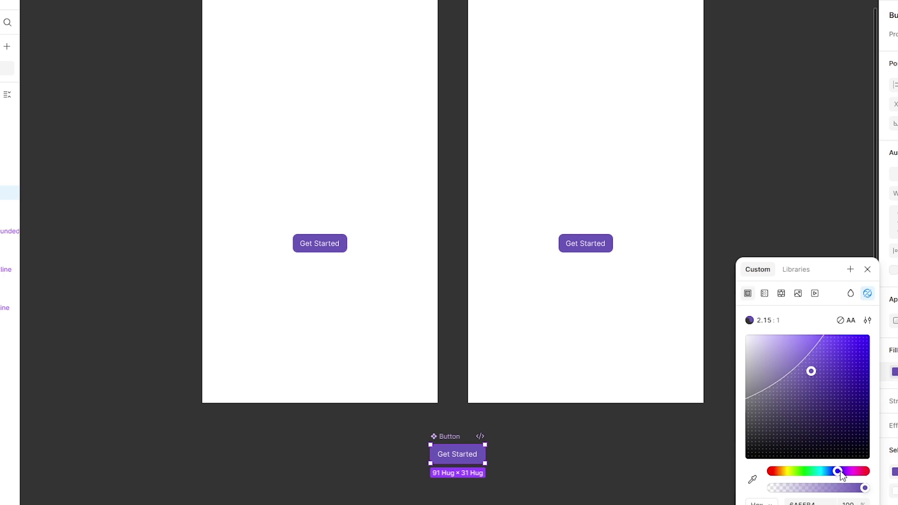
drag(844, 471, 859, 472)
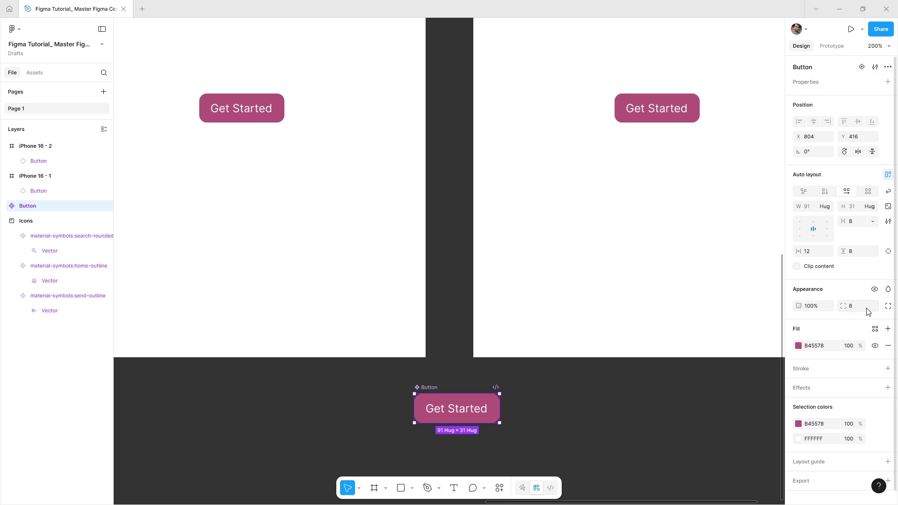
click(859, 306)
text(100)
key(Return)
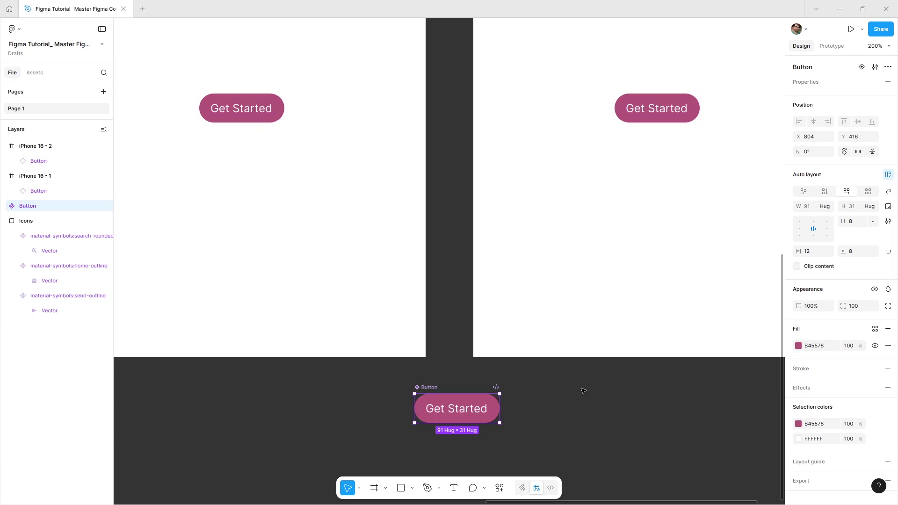
Replace the main component's 'Get Started' label with 'Button'.
double_click(444, 409)
double_click(444, 409)
text(Bu)
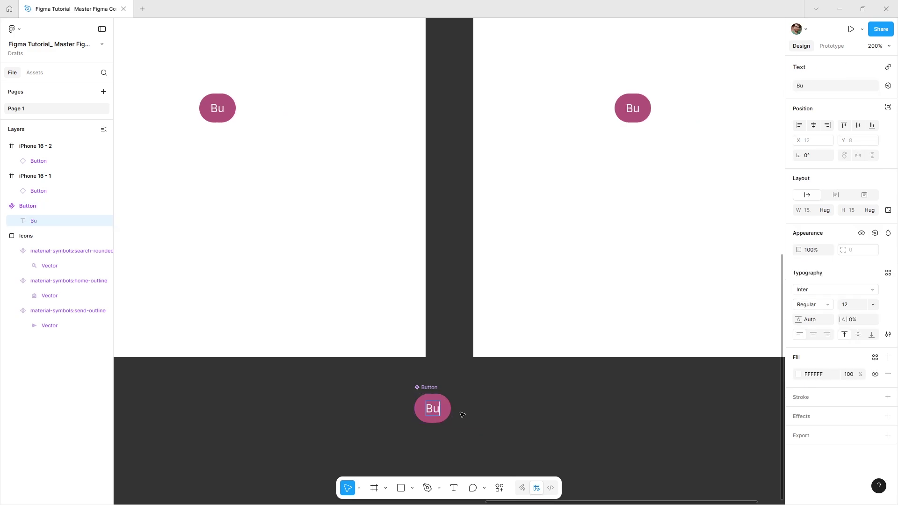
text(tton)
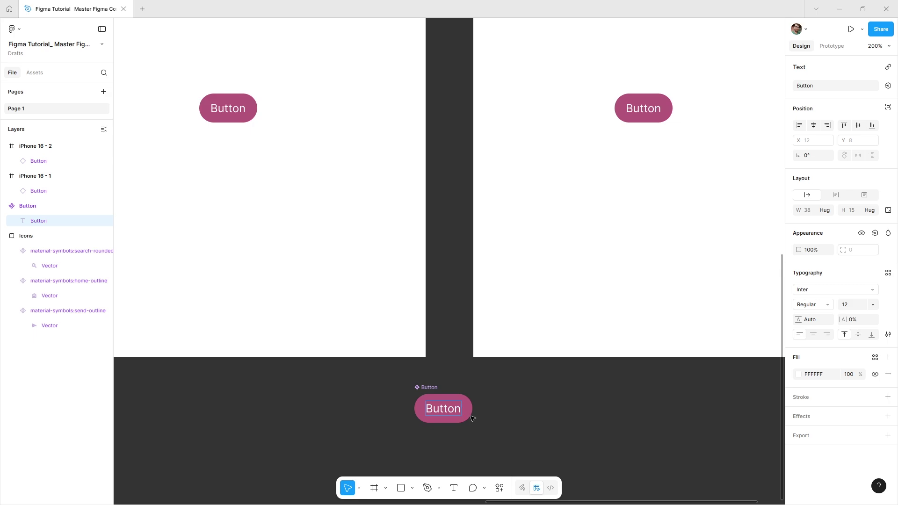
key(Escape)
click(517, 416)
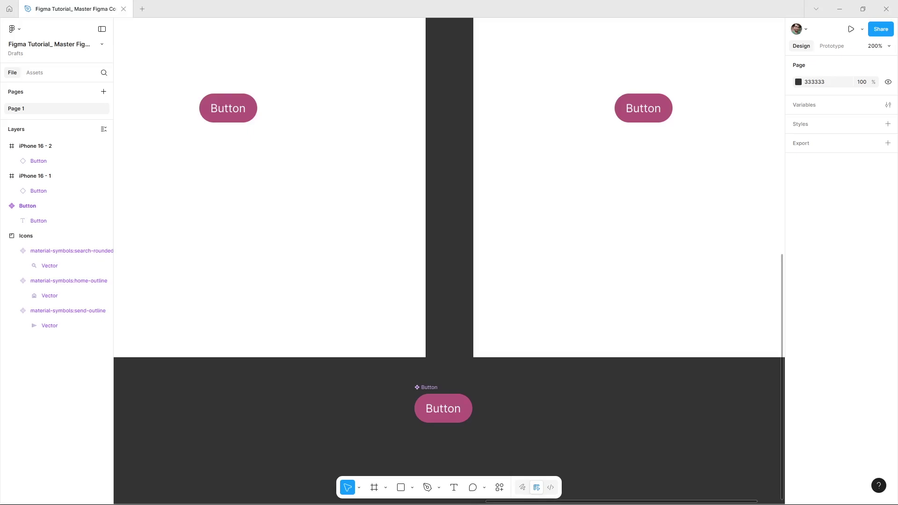
Override the iPhone 16 - 1 instance's fill with deep blue 3C44D0.
click(216, 111)
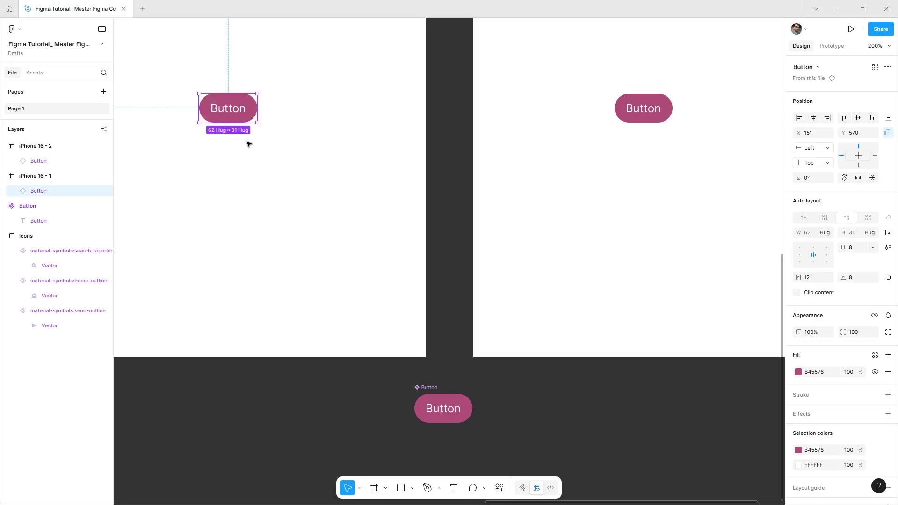
click(798, 372)
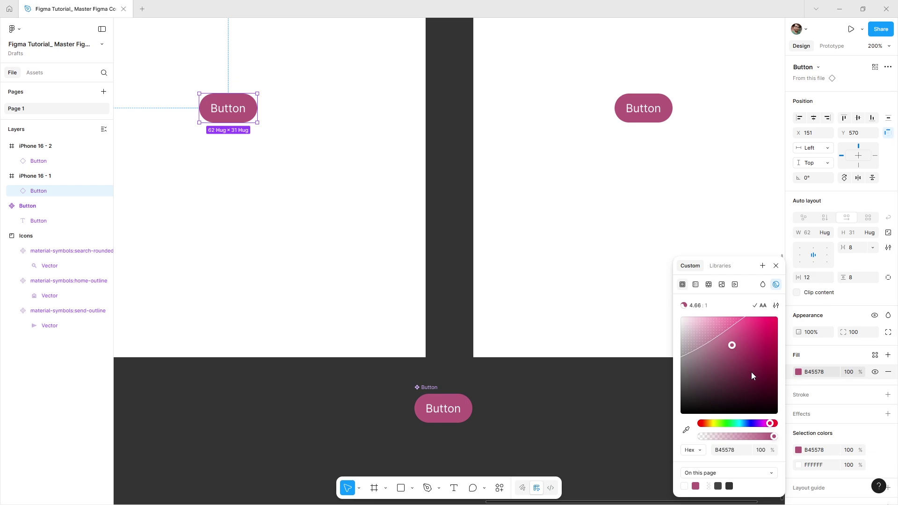
drag(770, 423, 751, 424)
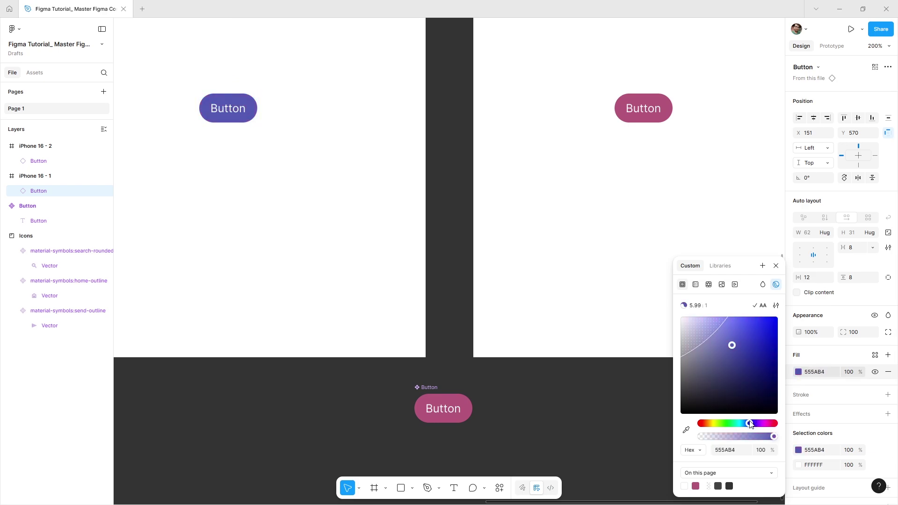
click(750, 335)
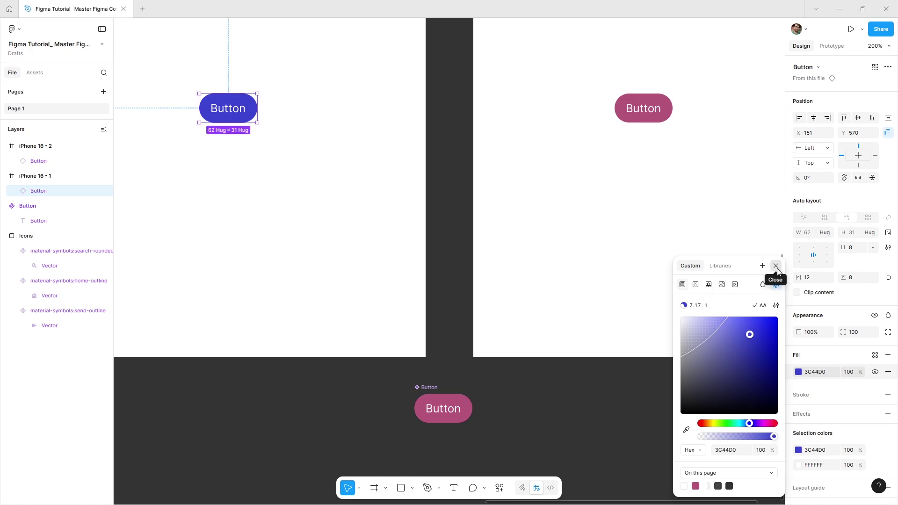
click(776, 266)
Change the Button main component's fill to blue 1B5DEB.
click(615, 411)
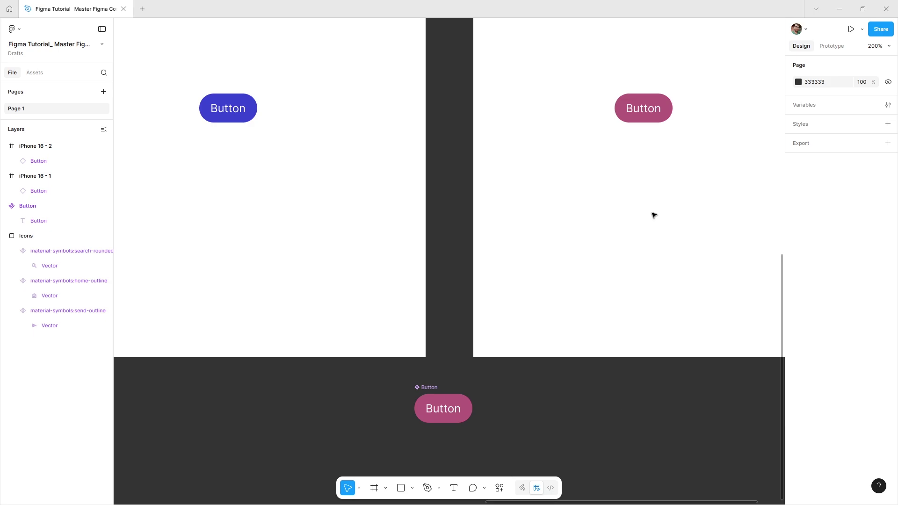
click(638, 113)
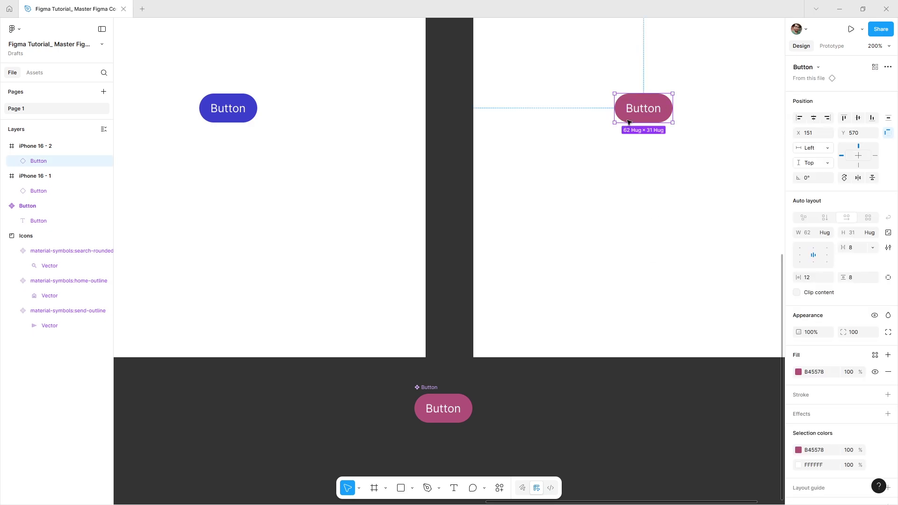
click(462, 408)
click(798, 346)
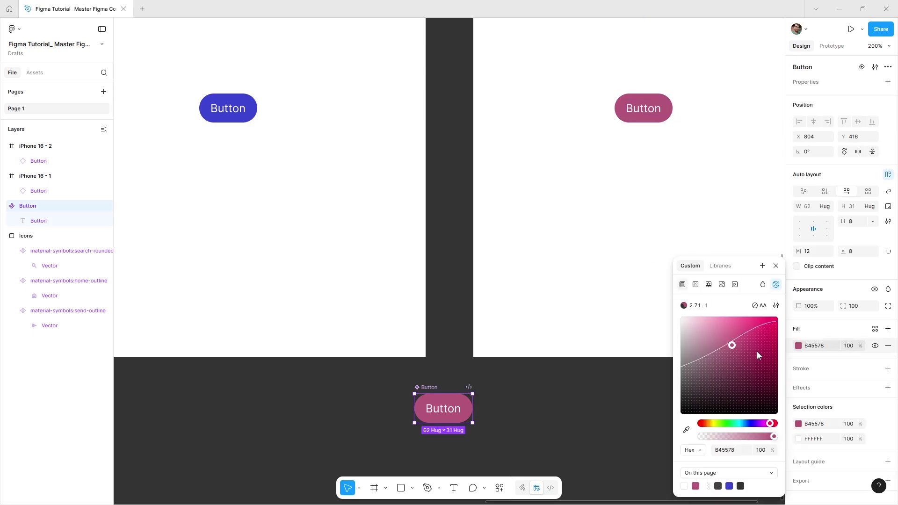
drag(757, 350, 766, 324)
drag(770, 423, 745, 424)
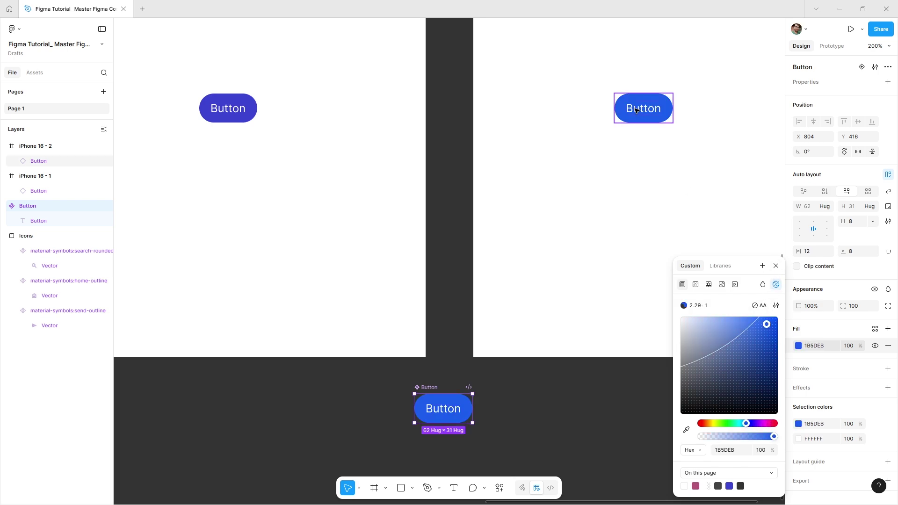
Set the main component's corner radius to 0 for square corners.
click(858, 313)
text(12)
key(Return)
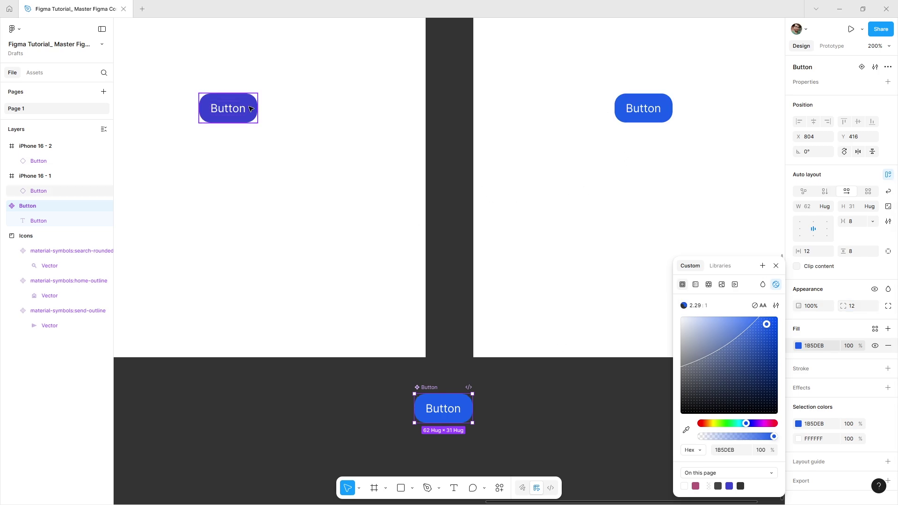
click(860, 310)
key(Return)
Detach the iPhone 16 - 1 button from the Button component.
click(775, 266)
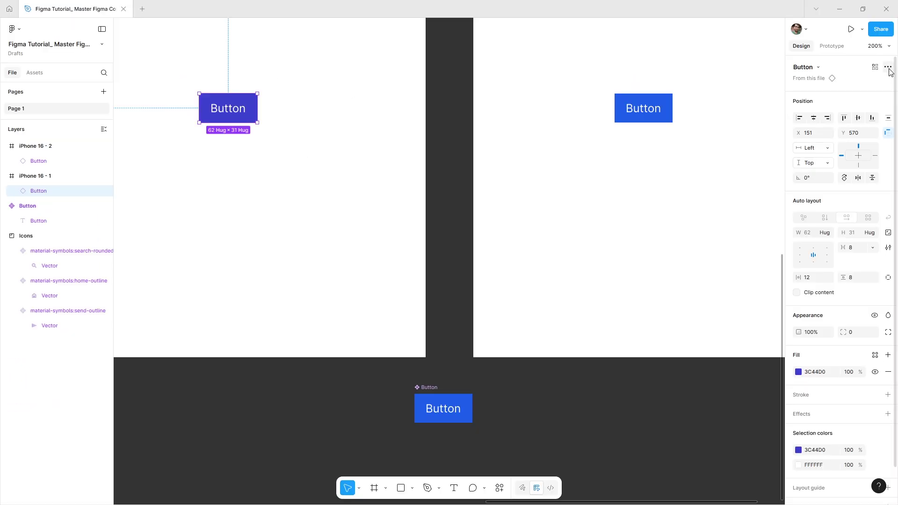
click(888, 69)
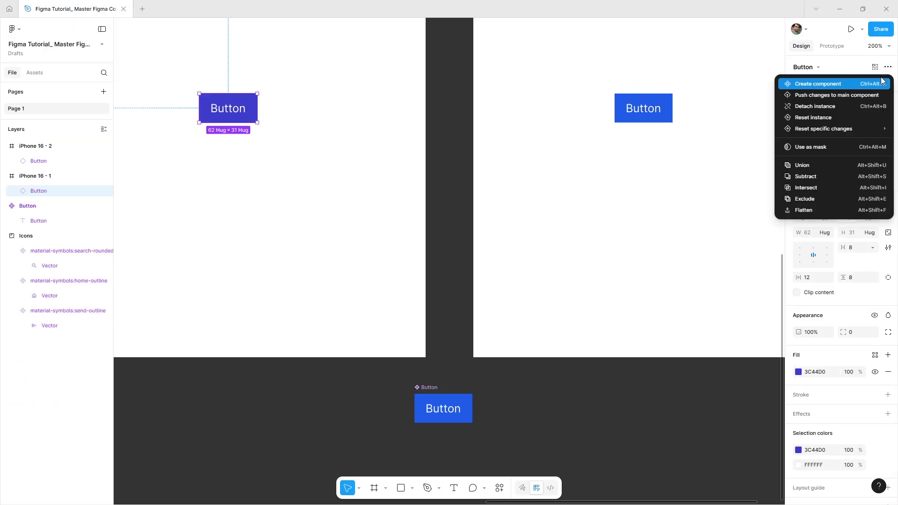
click(846, 107)
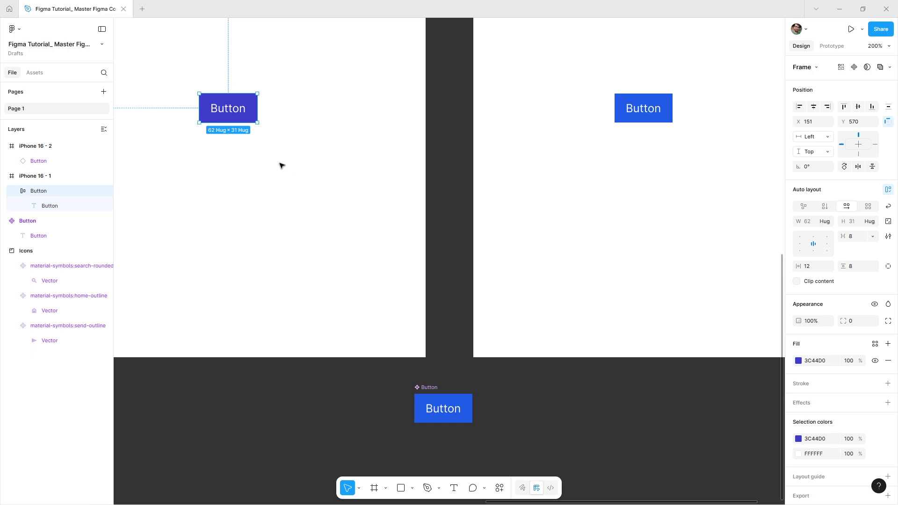
key(ctrl+z)
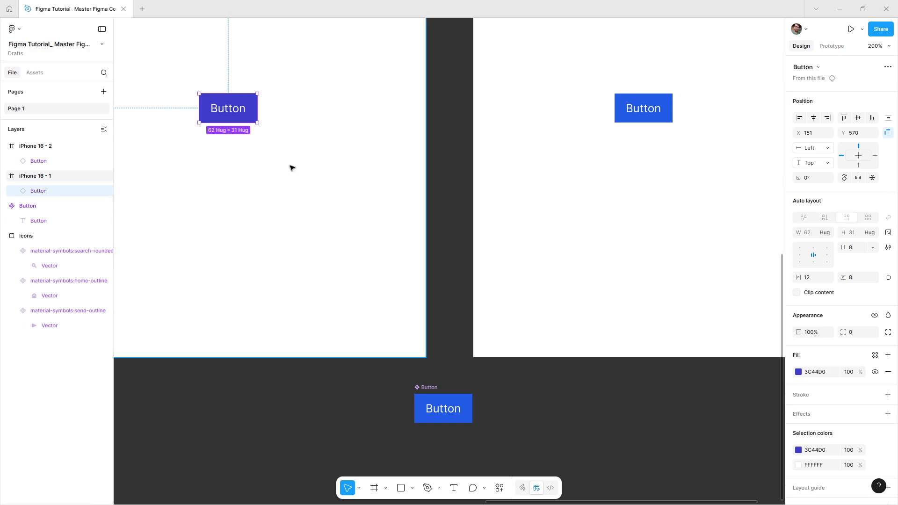
right_click(227, 112)
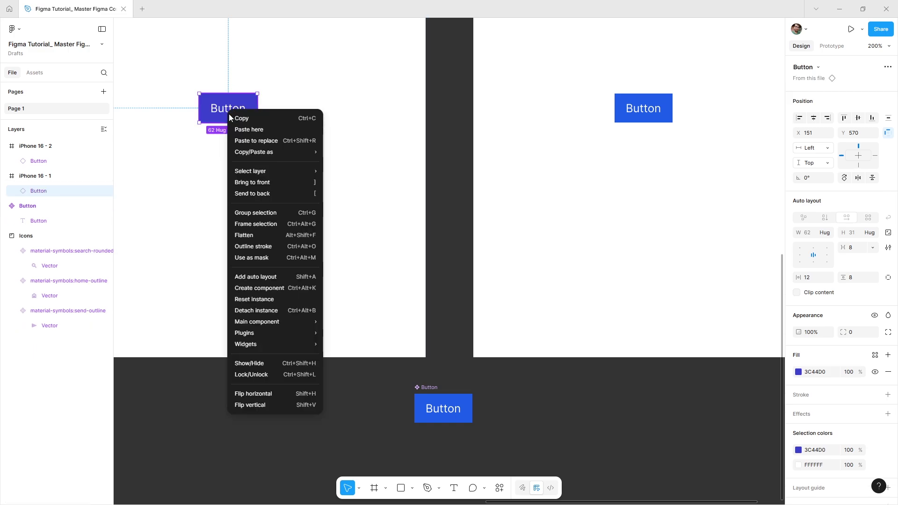
click(289, 310)
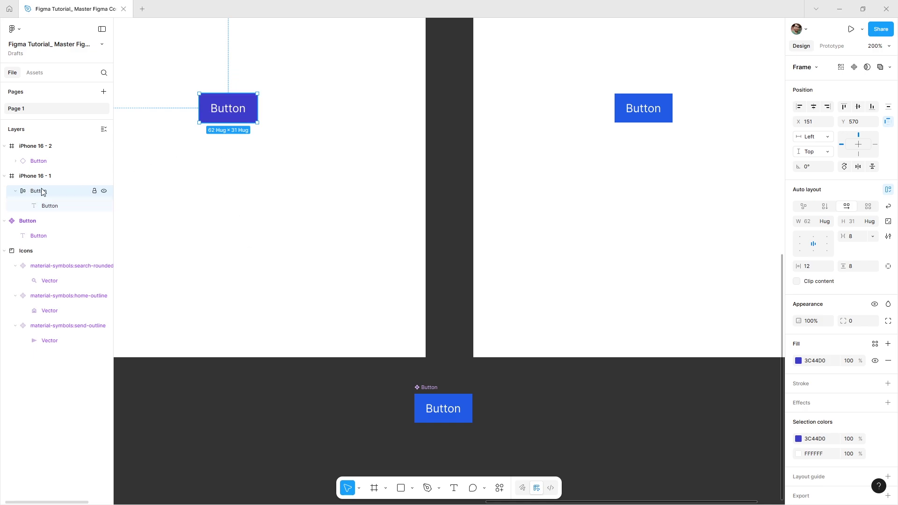
Select the main Button component and raise its corner radius to 100 for a pill shape.
click(387, 395)
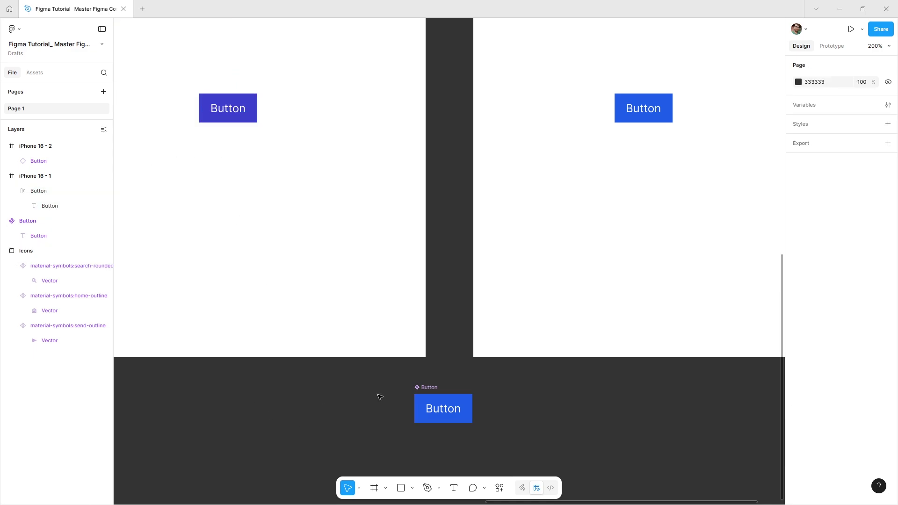
click(430, 400)
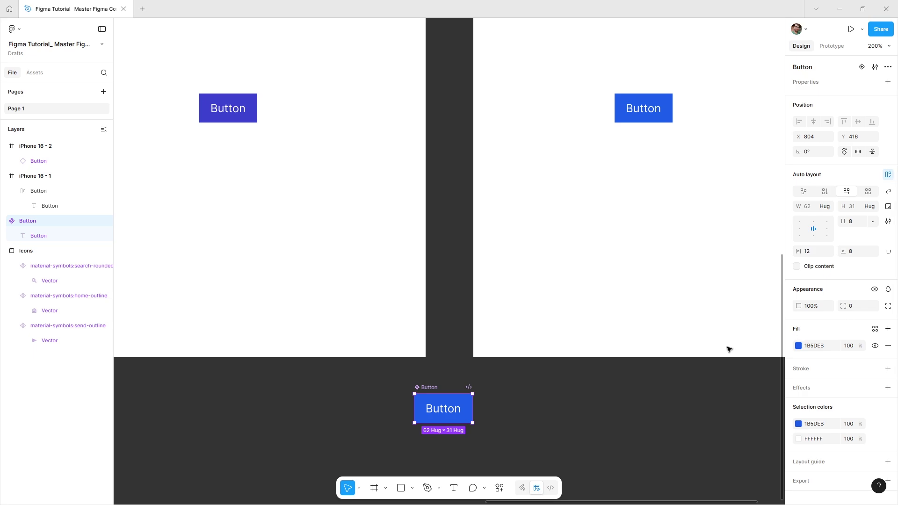
drag(843, 306, 360, 325)
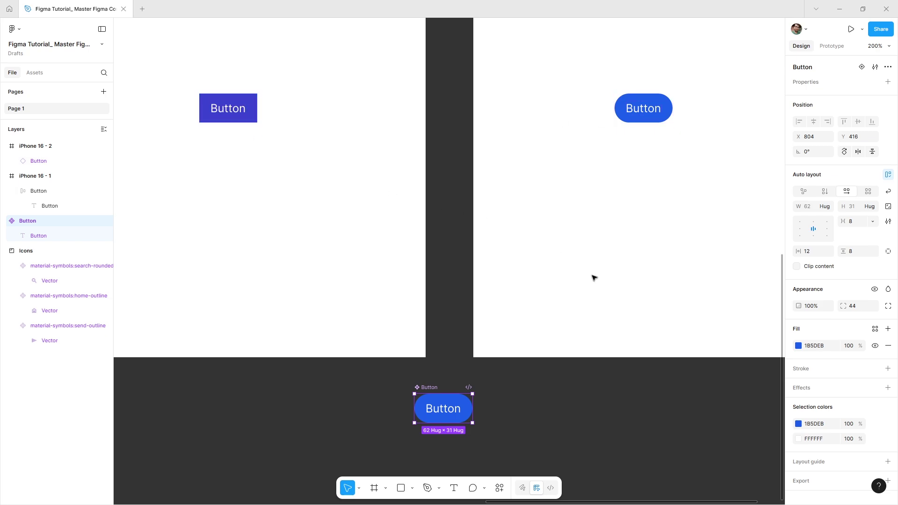
key(alt)
click(325, 415)
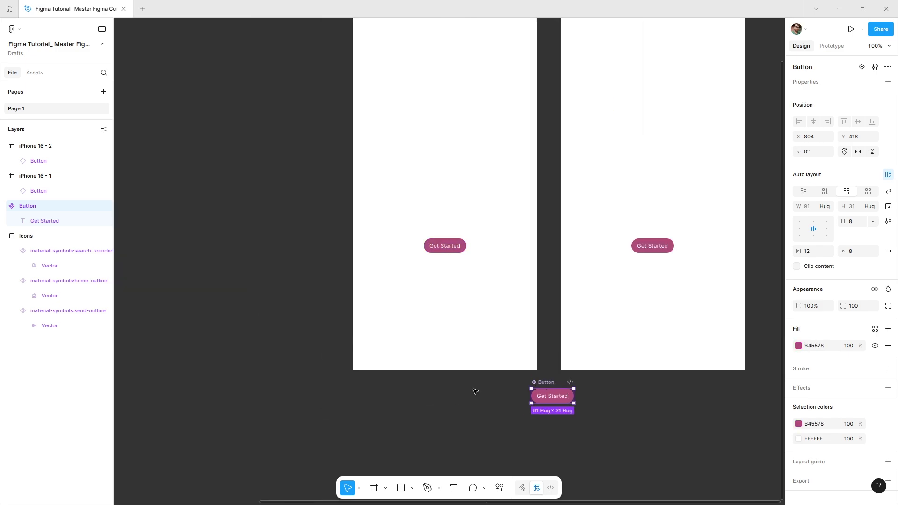
Move the main Button away from the phone frames and add a Variant property, giving Property 1 = Default.
click(474, 391)
drag(547, 396, 410, 280)
scroll(395, 285, up, 5)
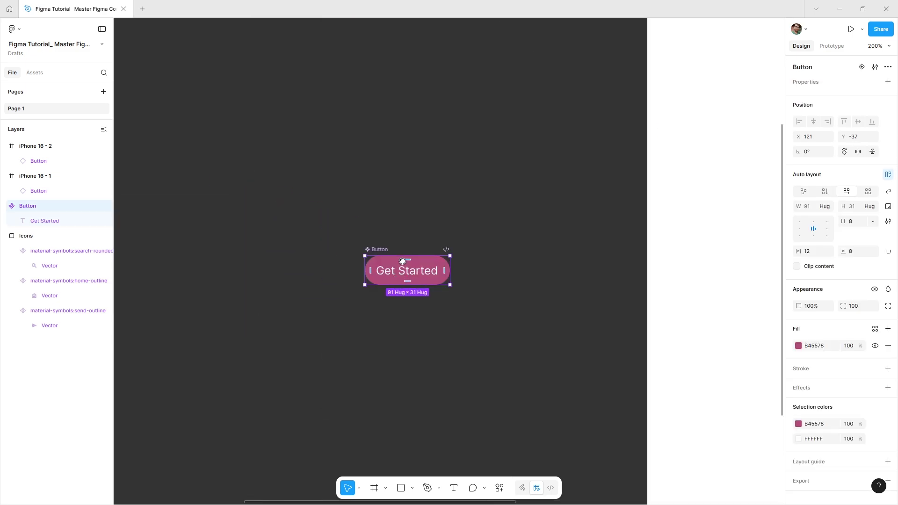
scroll(393, 287, up, 4)
scroll(353, 184, down, 1)
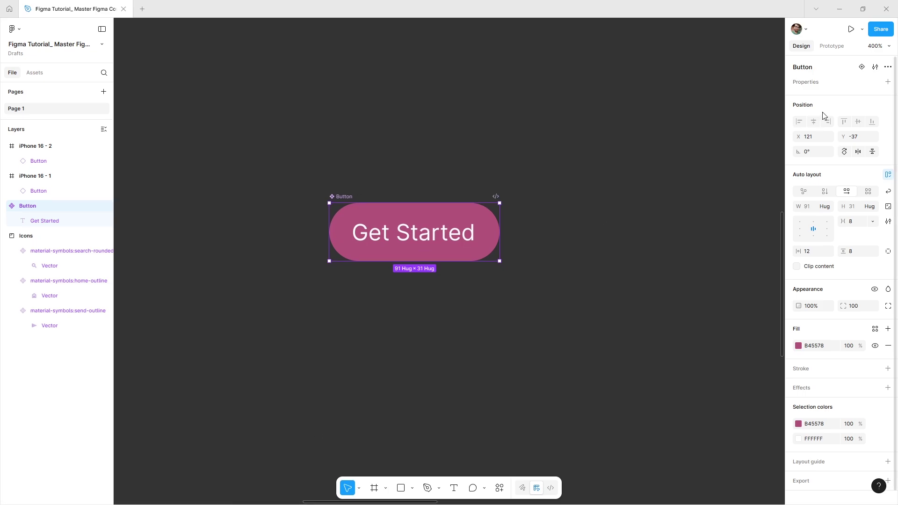
click(886, 83)
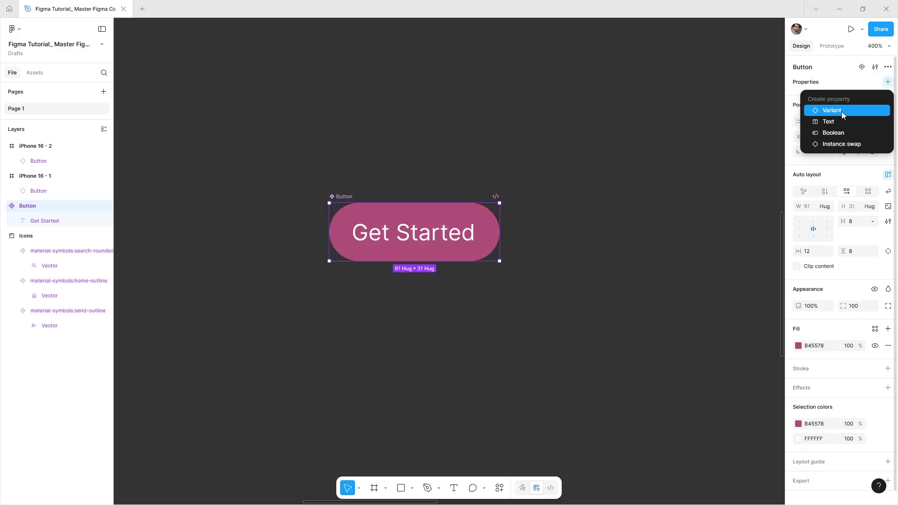
click(842, 112)
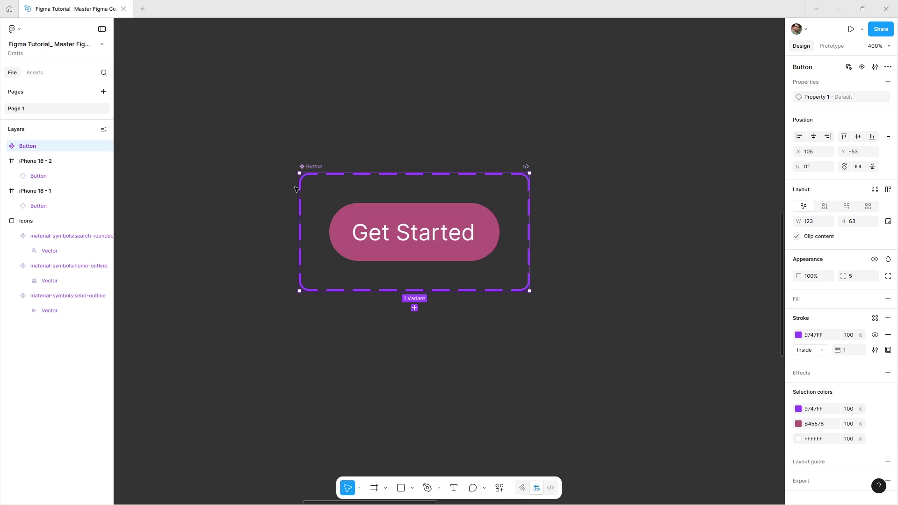
Add a second Button variant and darken its fill to 843E58.
click(414, 307)
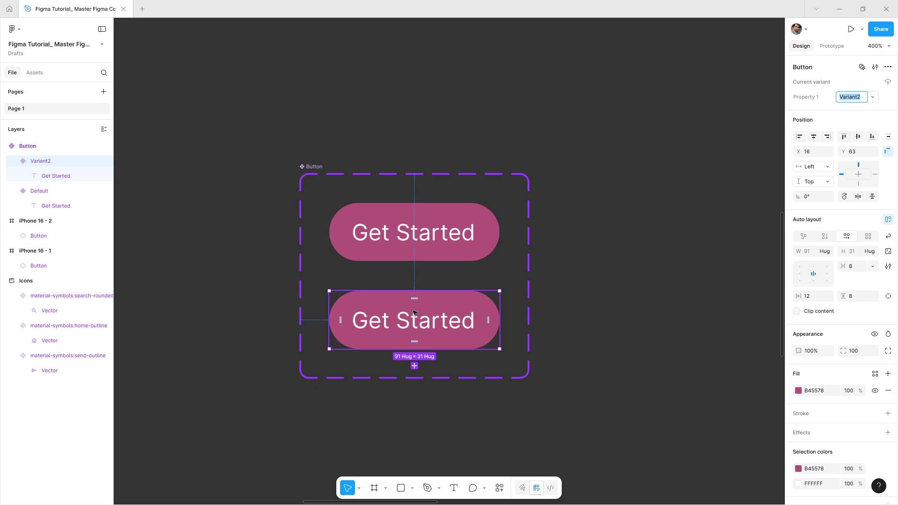
click(798, 390)
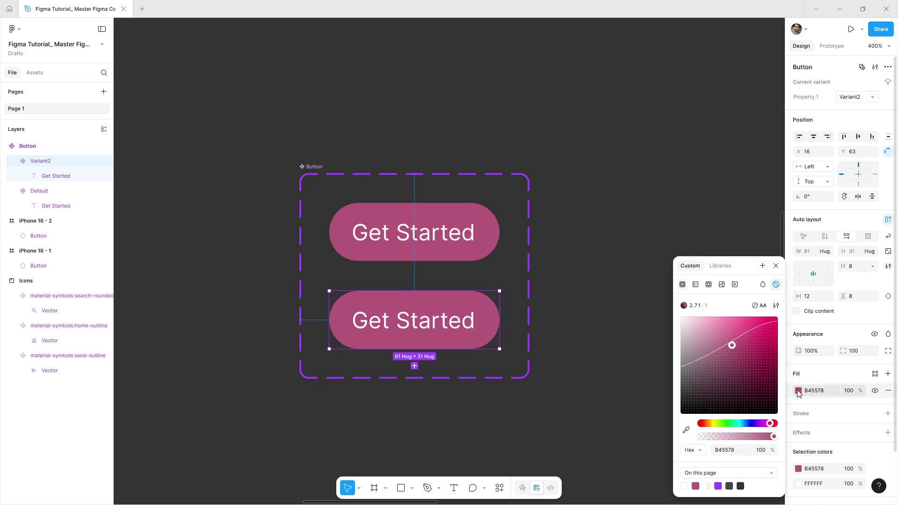
click(732, 361)
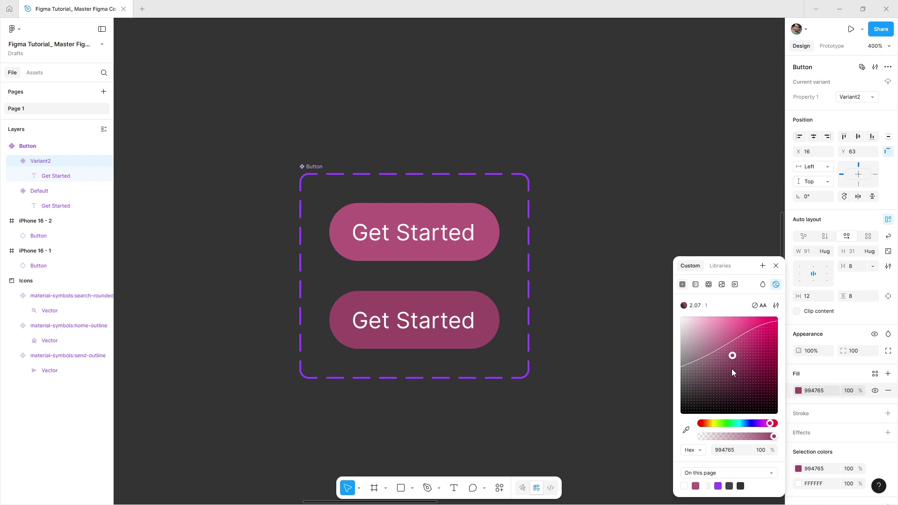
click(733, 367)
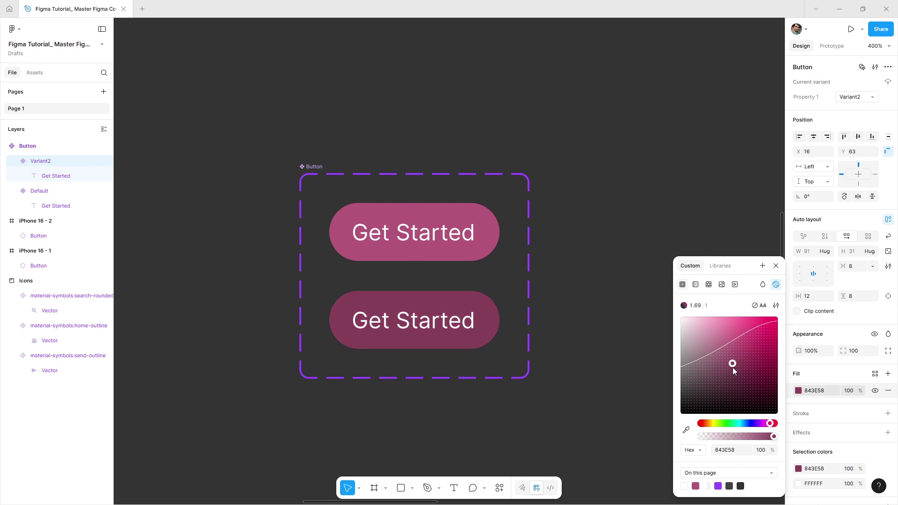
click(776, 266)
click(646, 283)
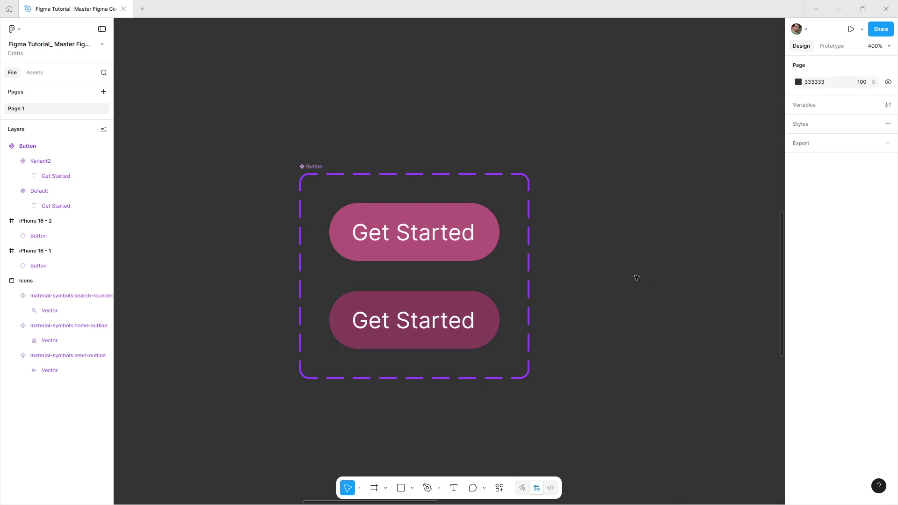
click(313, 170)
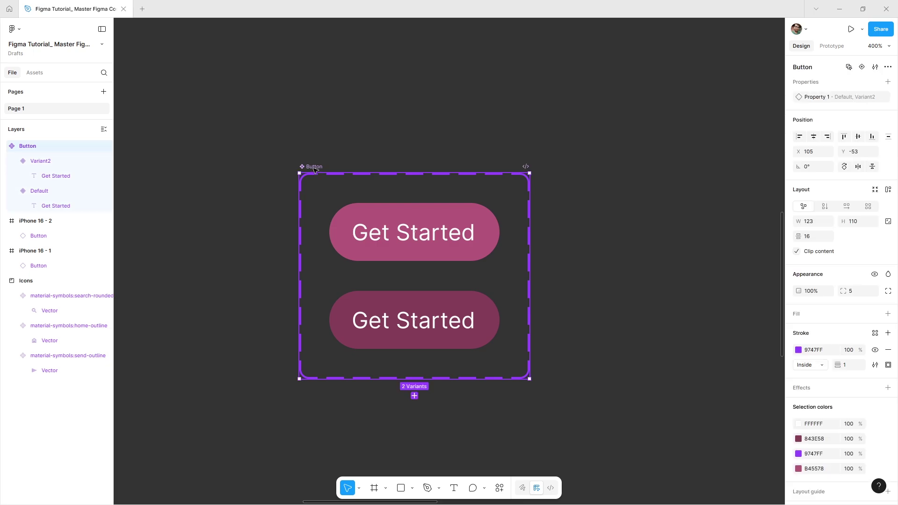
Rename the variant property Property 1 to Button State.
double_click(817, 102)
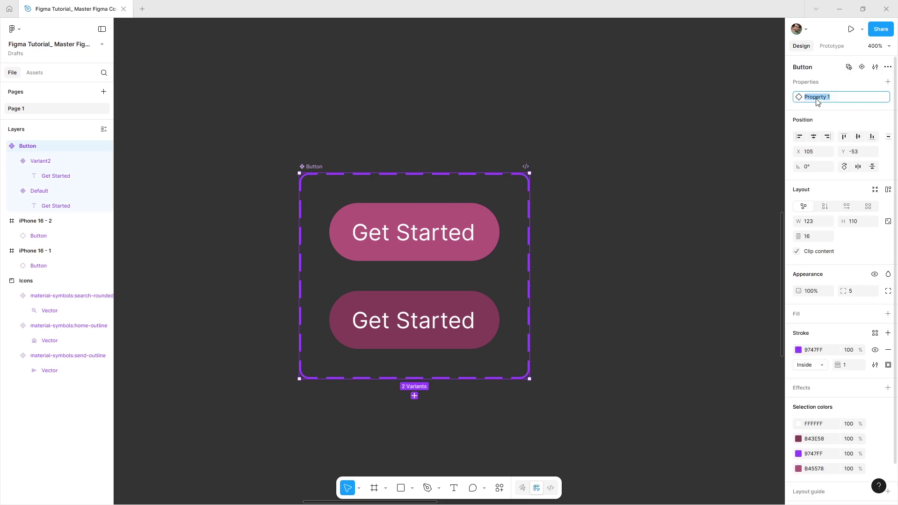
text(Button State)
key(Return)
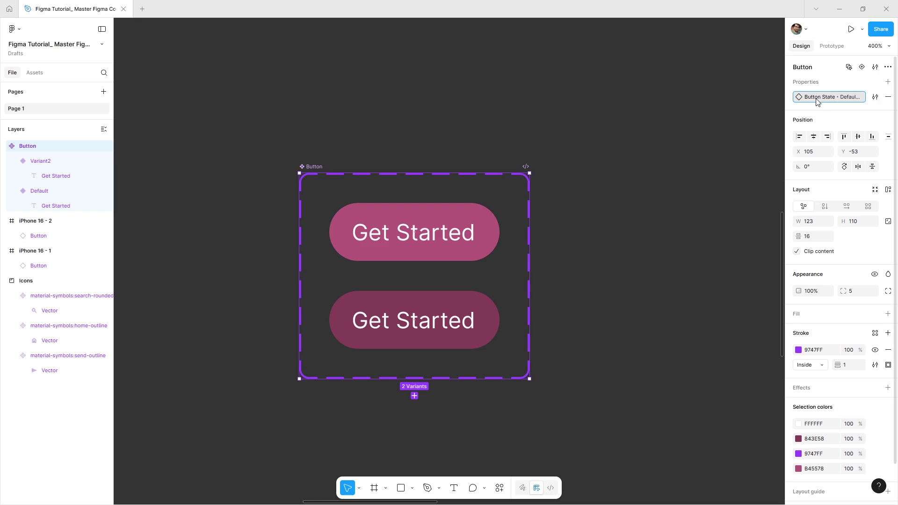
click(586, 212)
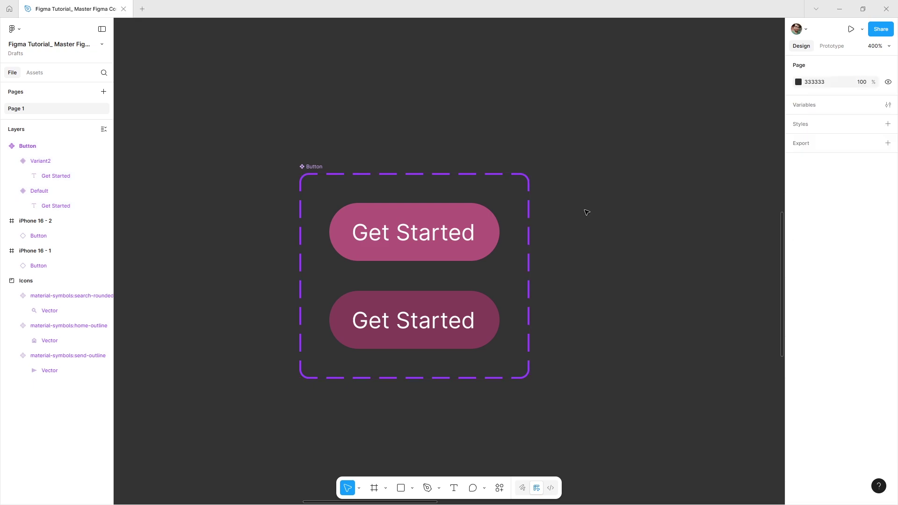
Rename the darker second variant's value from Variant2 to Hover.
click(448, 225)
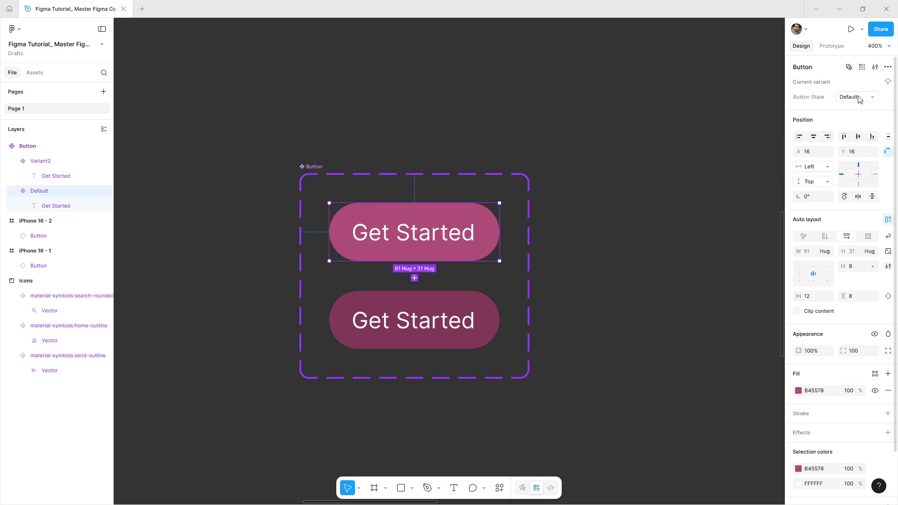
click(472, 307)
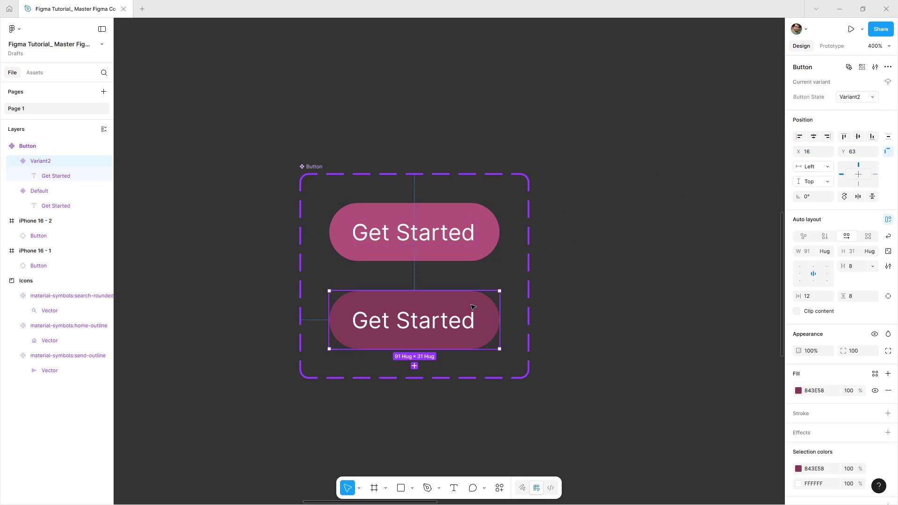
double_click(850, 101)
text(Hover)
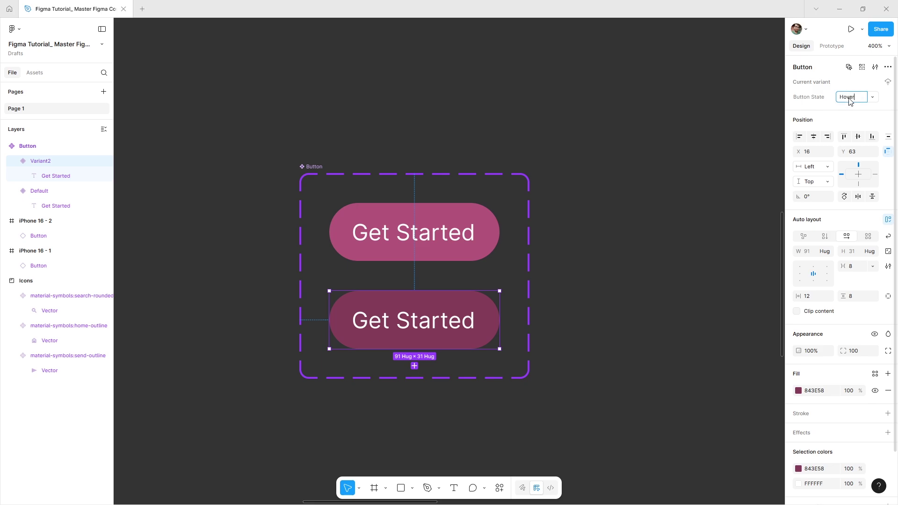
key(Return)
click(599, 283)
Switch both phone-frame Get Started buttons to the Hover button state.
key(minus)
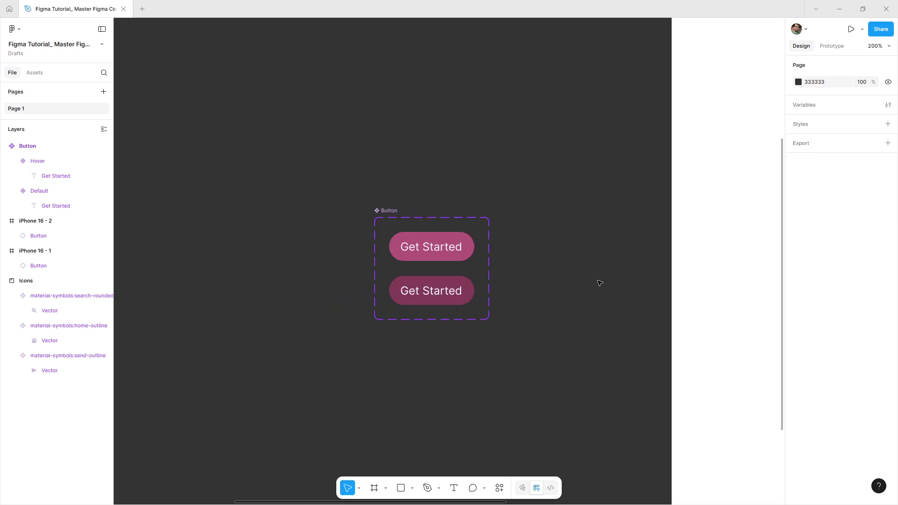
key(minus)
drag(595, 299, 505, 295)
key(shift+equal)
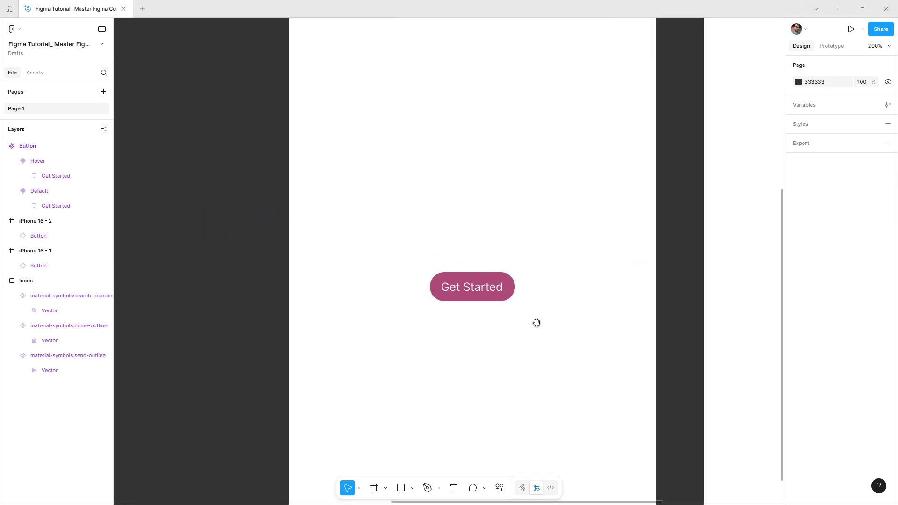
drag(537, 320, 373, 281)
click(265, 241)
shift+click(681, 250)
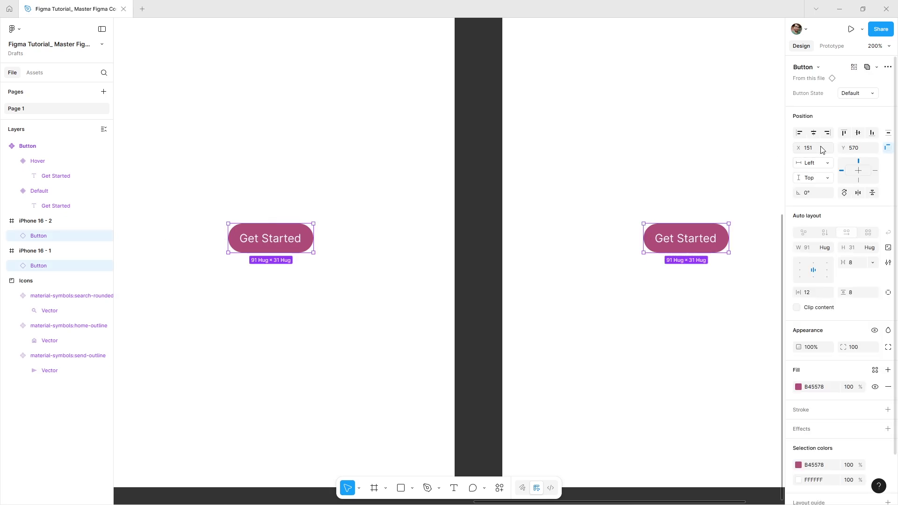
click(851, 95)
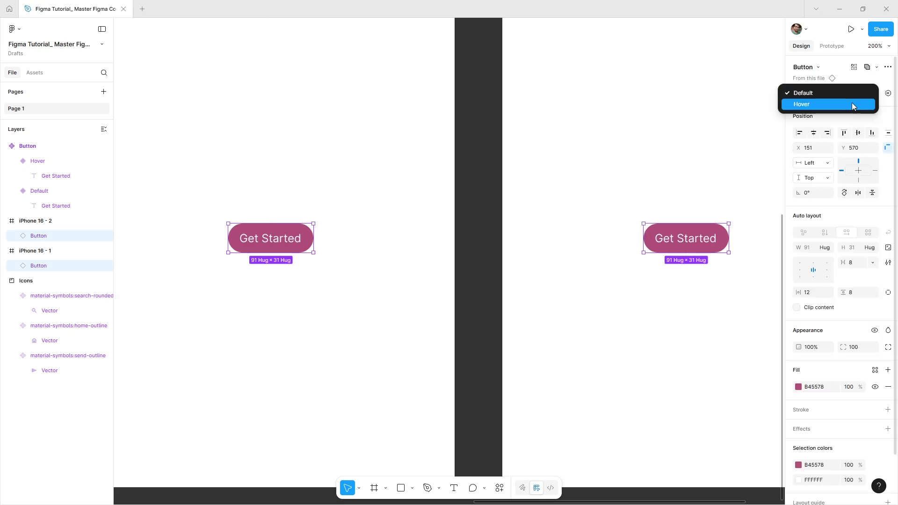
click(852, 105)
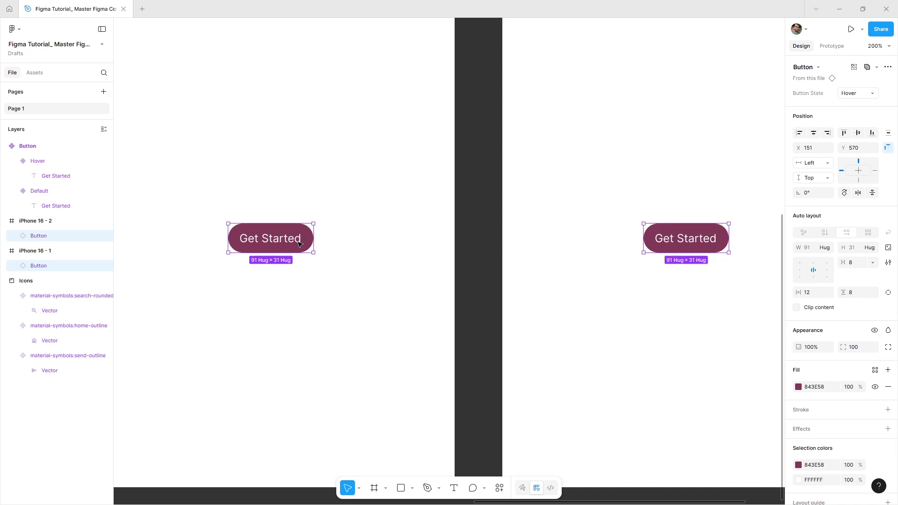
click(288, 259)
Duplicate the left button just above itself and set the copy to Default.
drag(283, 253, 287, 184)
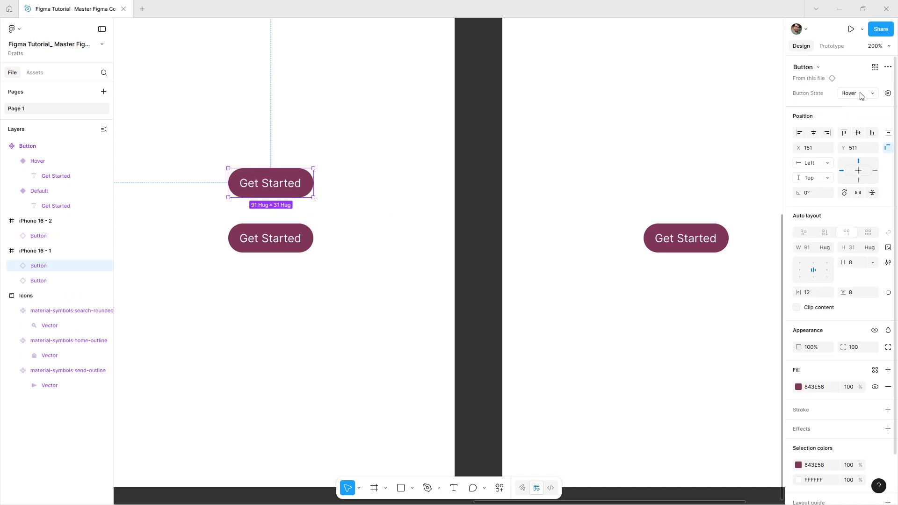
click(860, 94)
click(839, 82)
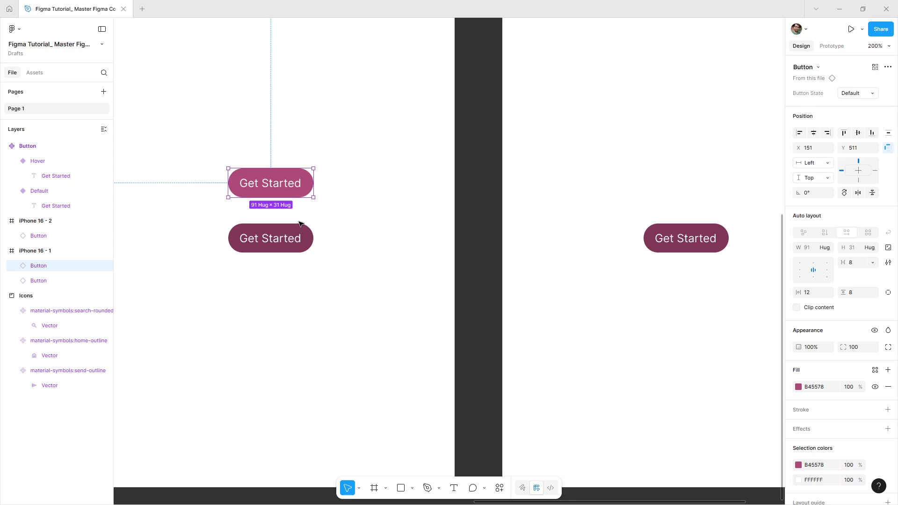
click(295, 235)
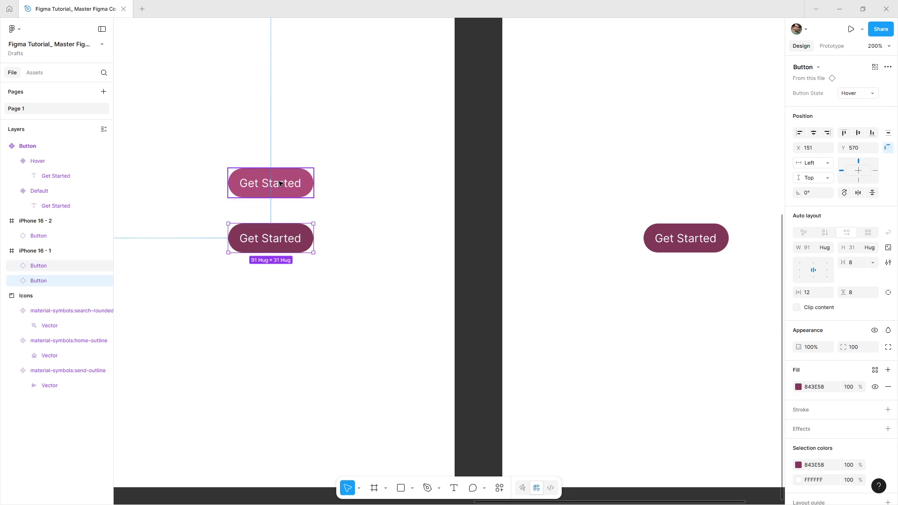
Reselect the Button component set and bring up the list of property types.
click(366, 277)
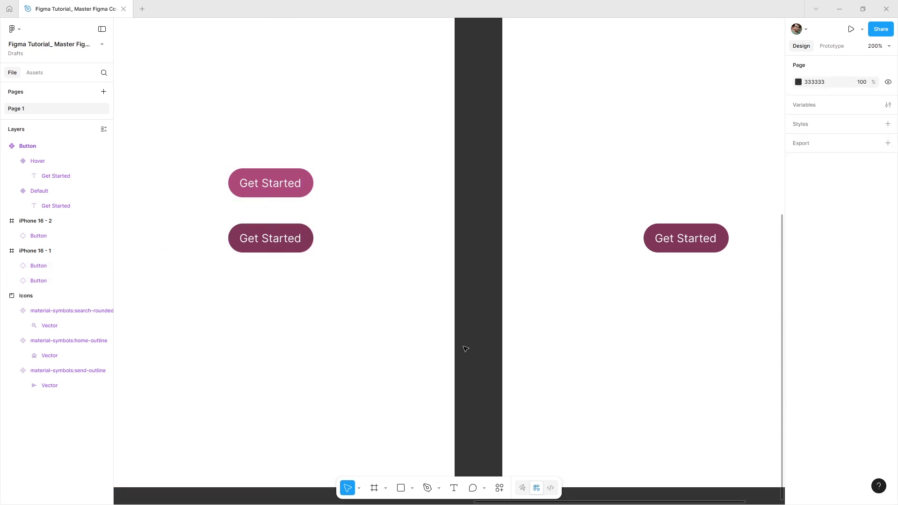
scroll(392, 338, left, 3)
scroll(391, 337, left, 10)
click(206, 133)
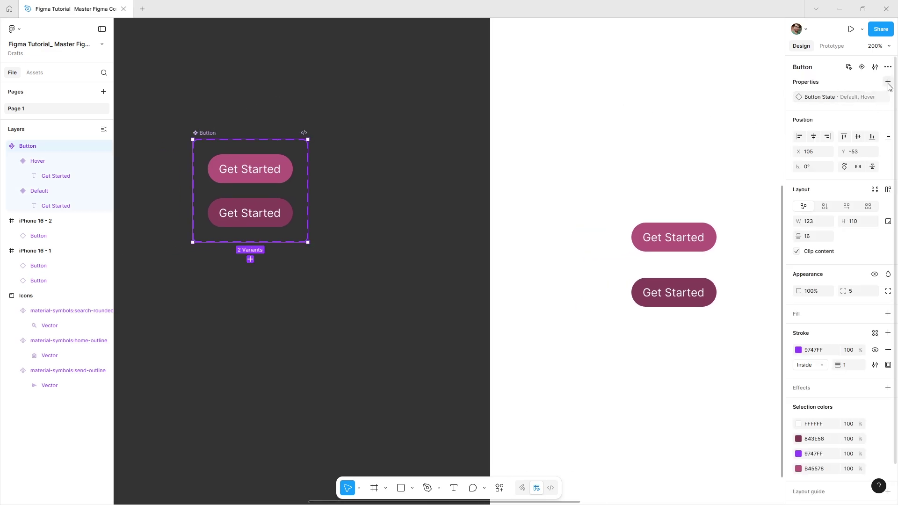
click(887, 83)
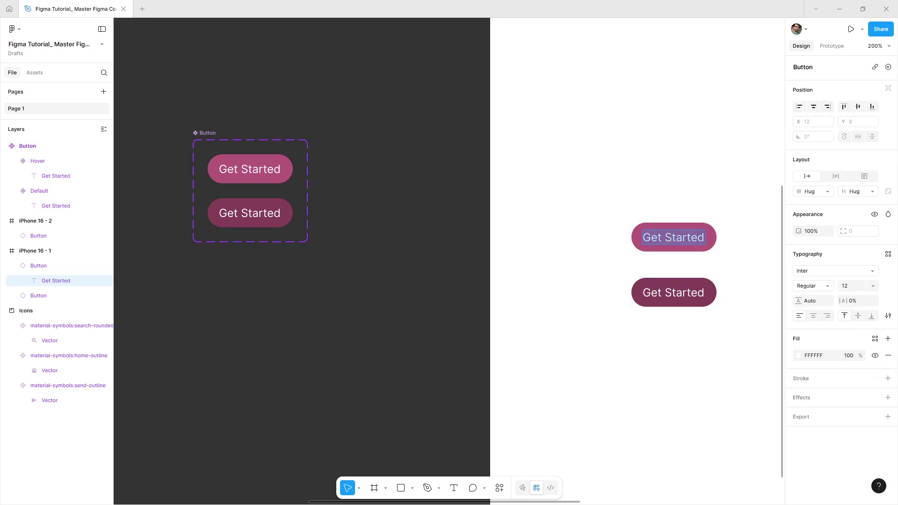
Undo the stray 'sdsdsdsdsdsdsdsd' label text so the button reads Get Started again.
text(sdsdsdsdsds)
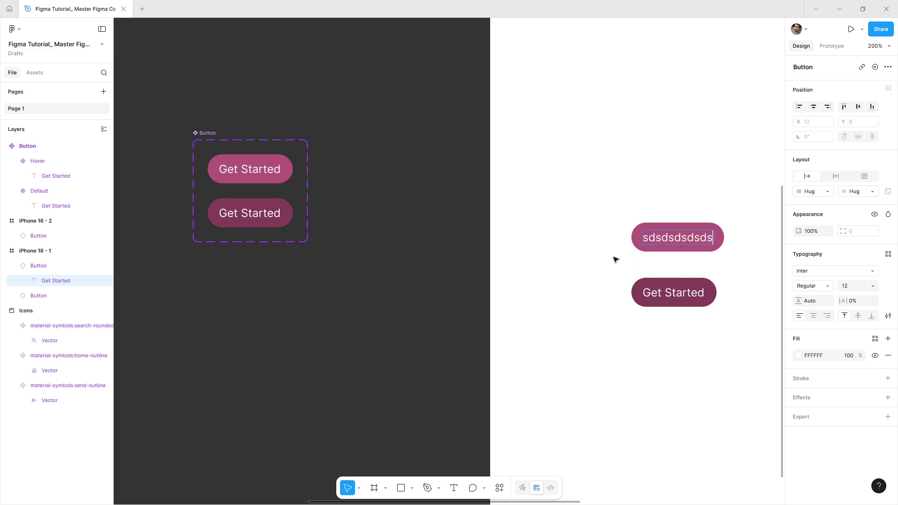
text(dsdsd)
key(Escape)
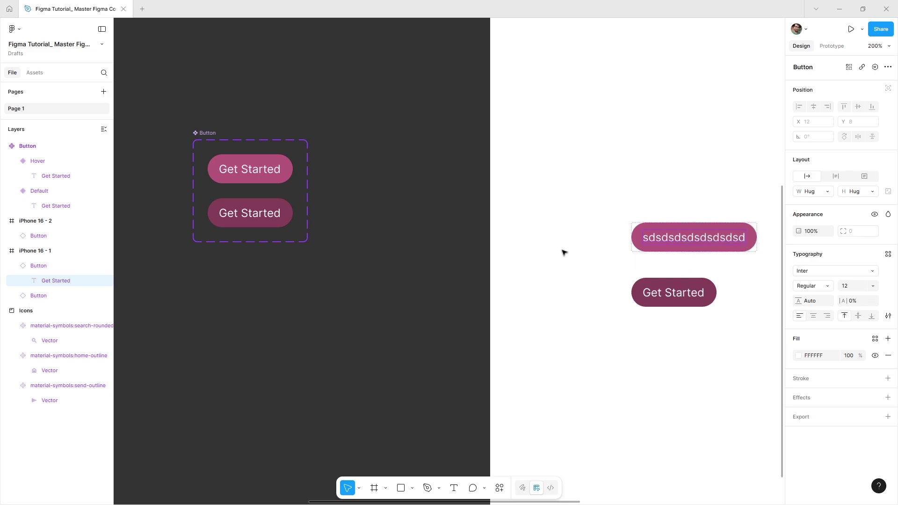
click(562, 253)
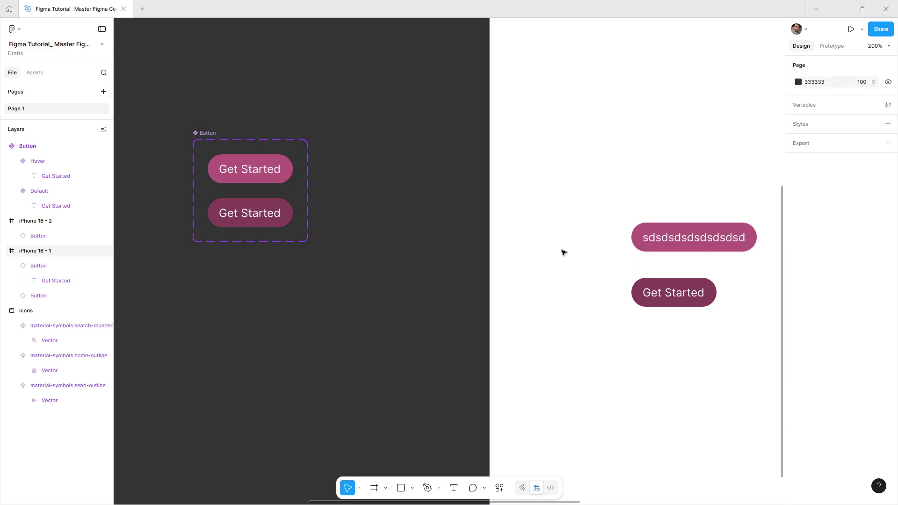
key(ctrl+z)
key(ctrl+z)
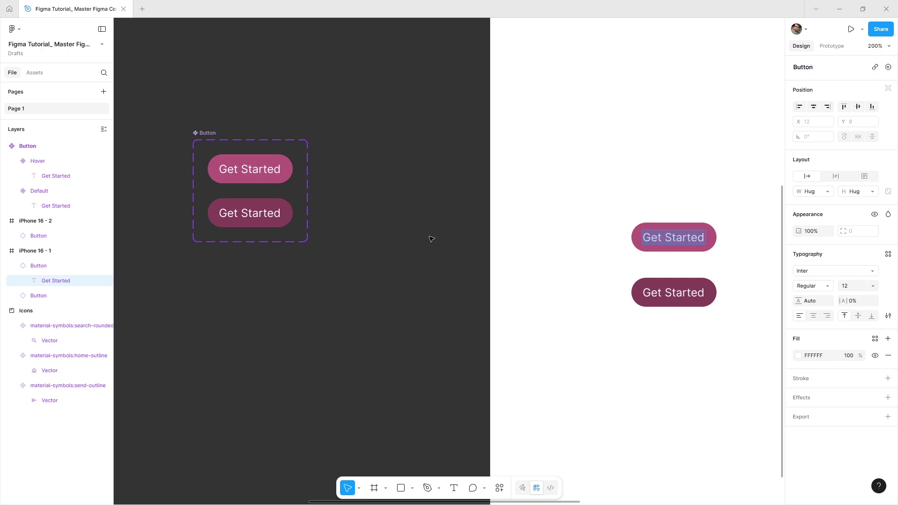
key(Escape)
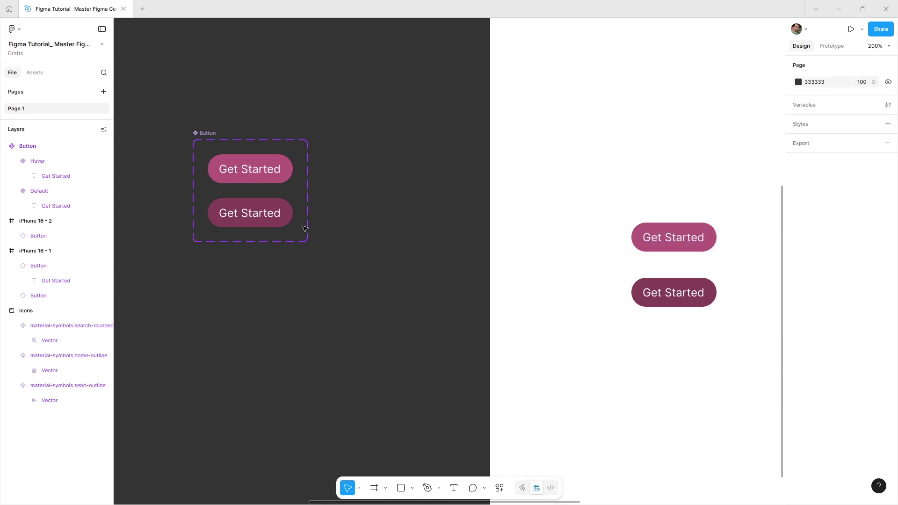
Add a text property named Button Text with default value Done to the Button component set.
click(261, 146)
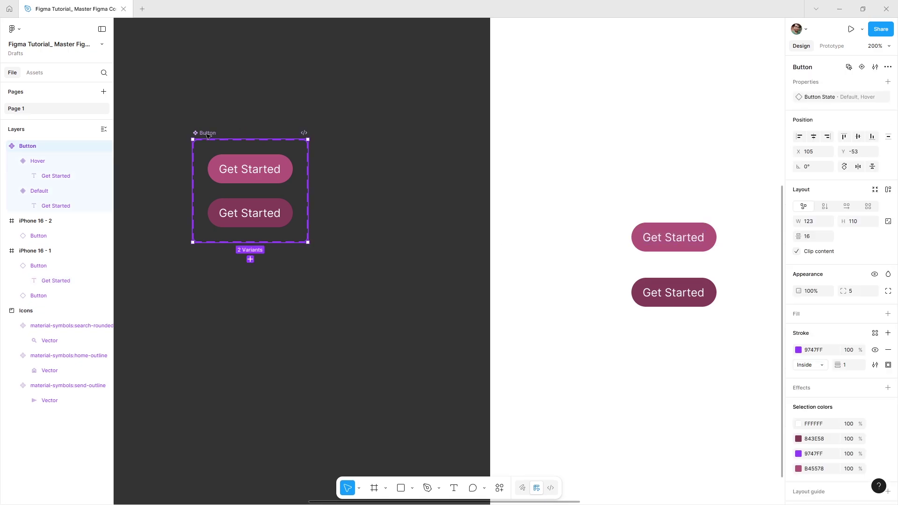
click(888, 81)
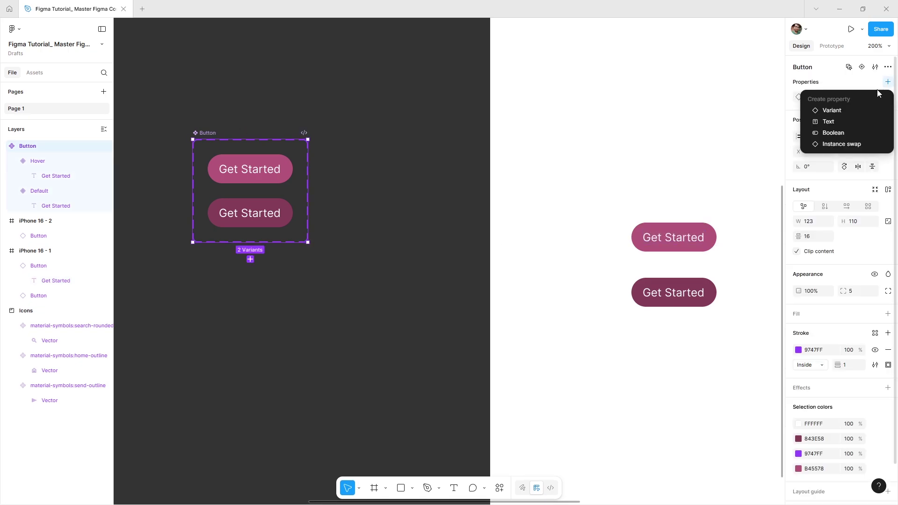
click(840, 123)
text(Button Text)
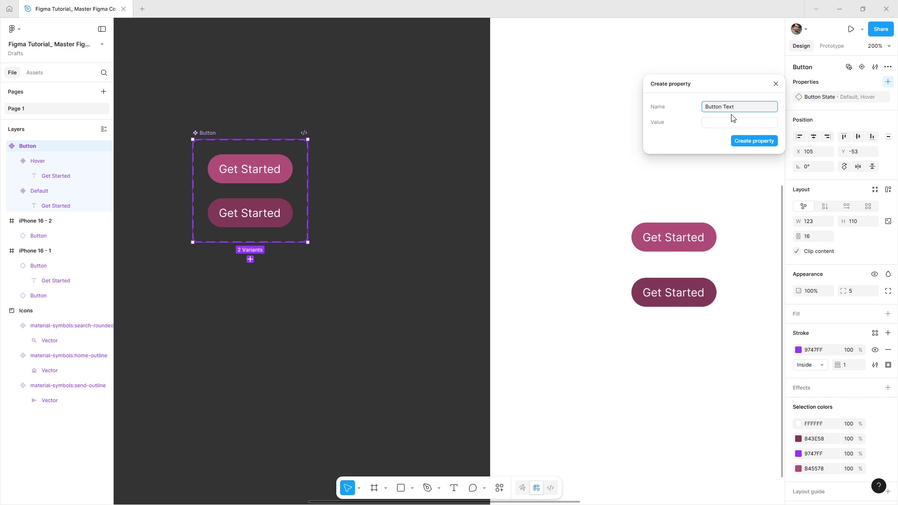
click(718, 124)
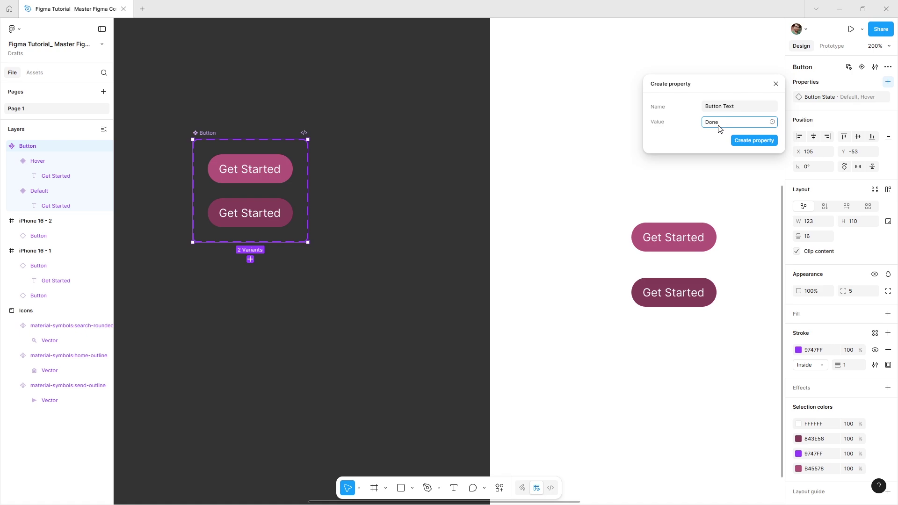
click(754, 141)
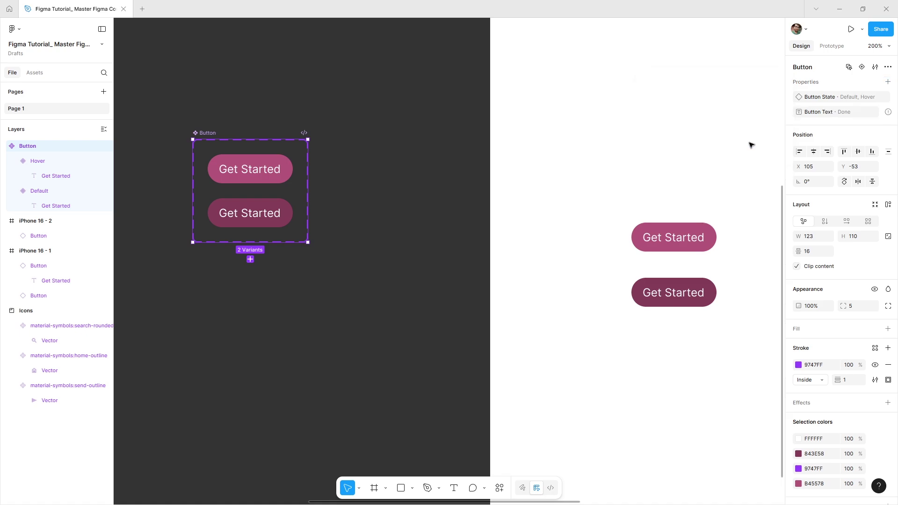
click(413, 237)
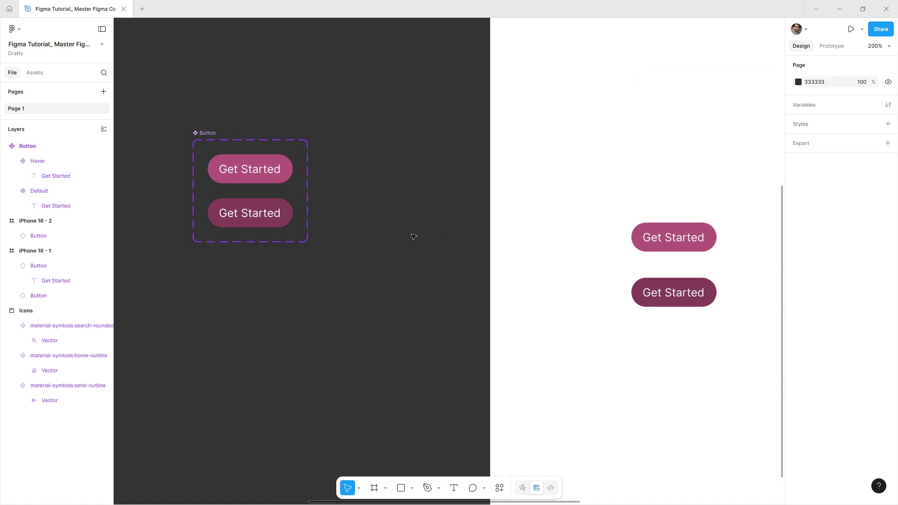
ctrl+click(256, 173)
Bind both variants' Get Started labels to the Button Text property so they read Done.
shift+click(260, 216)
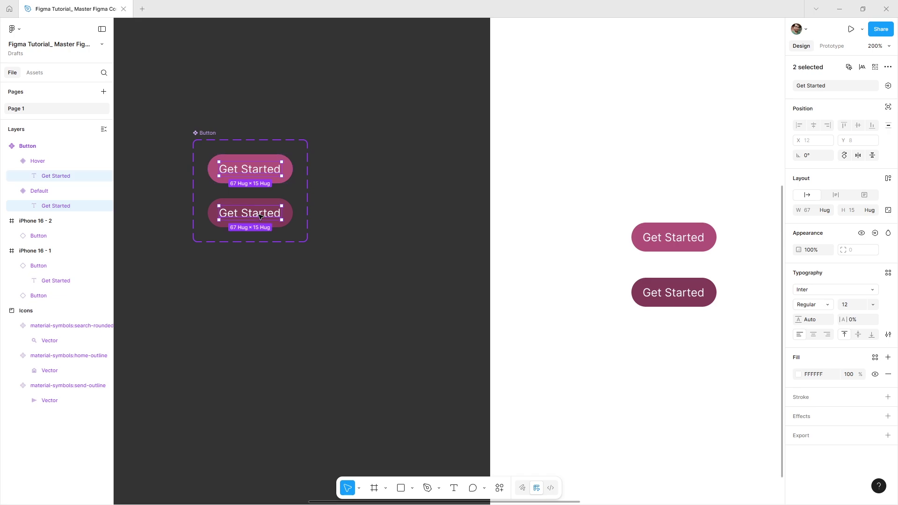
click(888, 86)
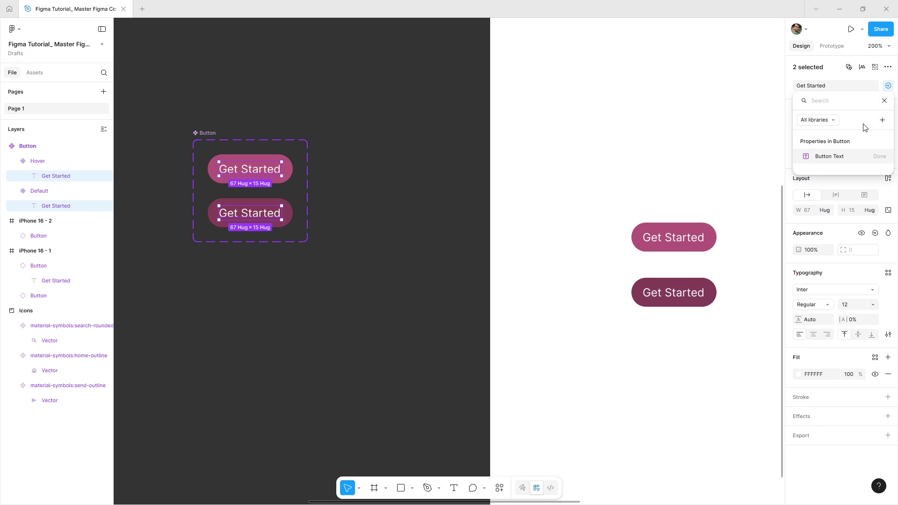
click(845, 157)
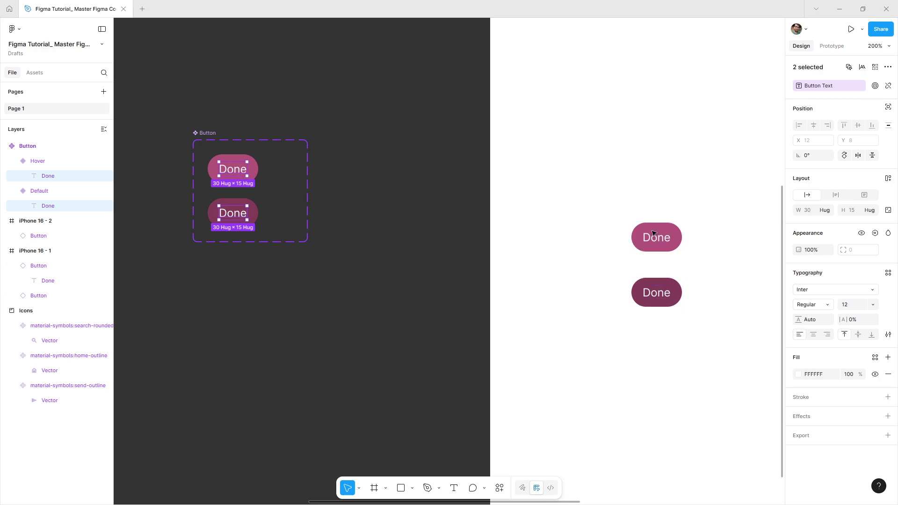
key(alt)
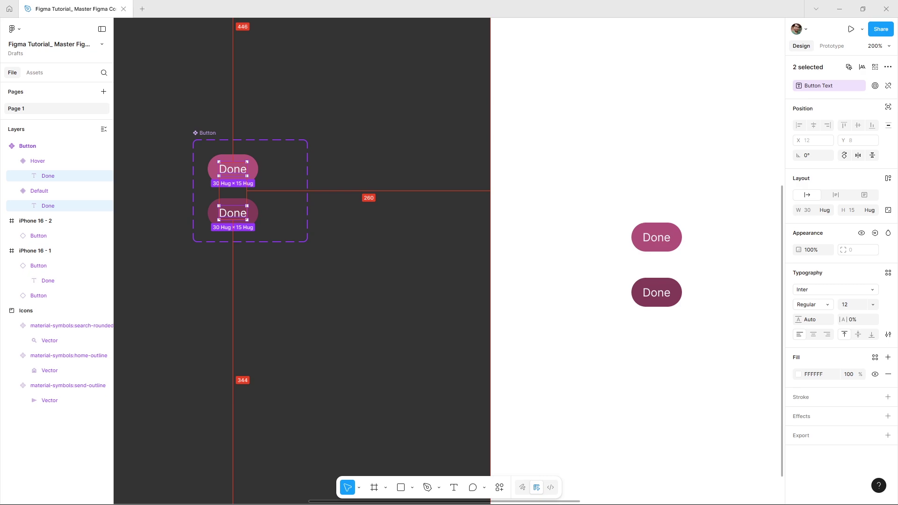
key(Escape)
drag(171, 328, 504, 401)
drag(666, 308, 522, 284)
click(521, 126)
click(525, 173)
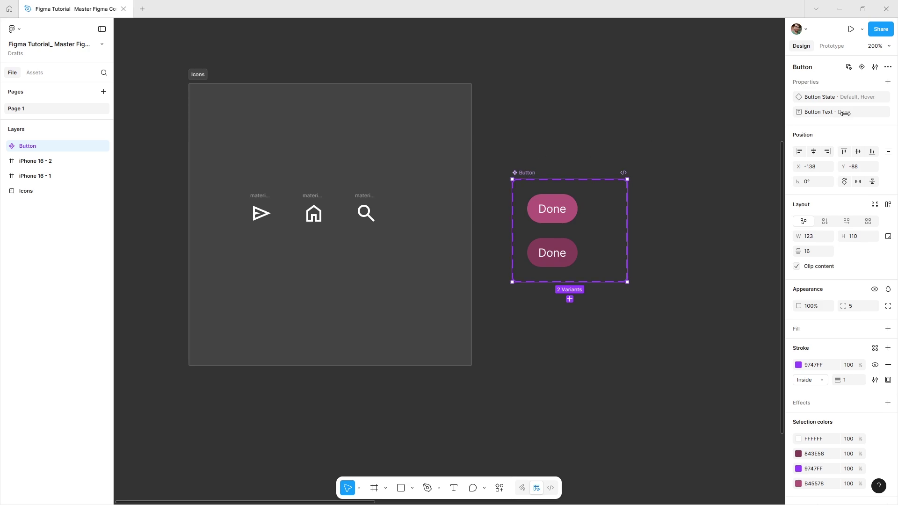
click(887, 82)
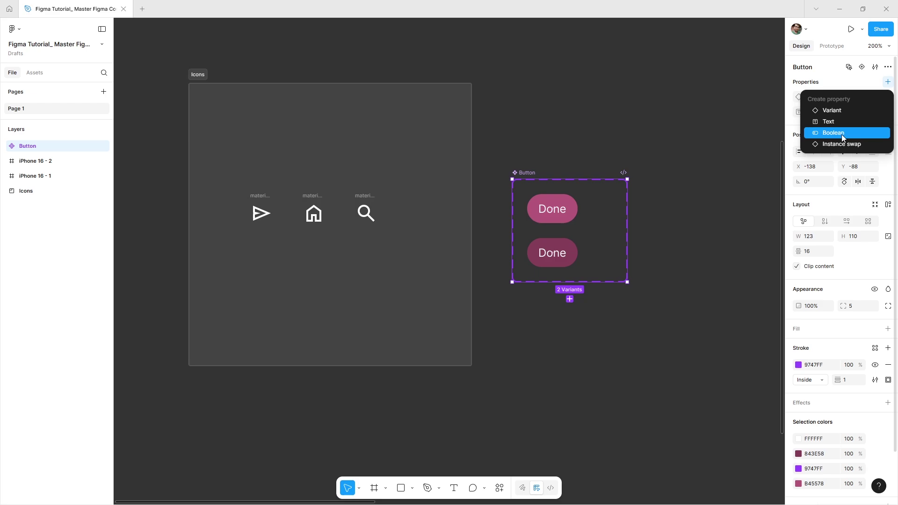
click(707, 195)
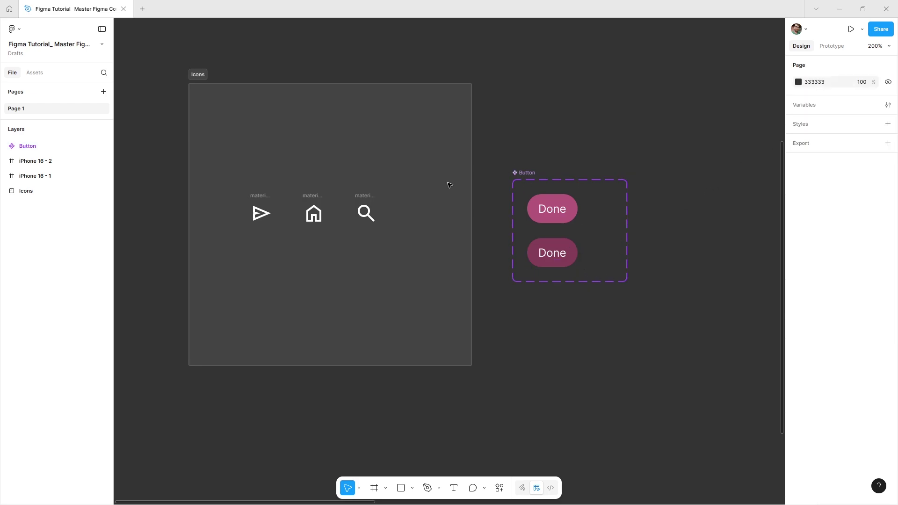
click(256, 206)
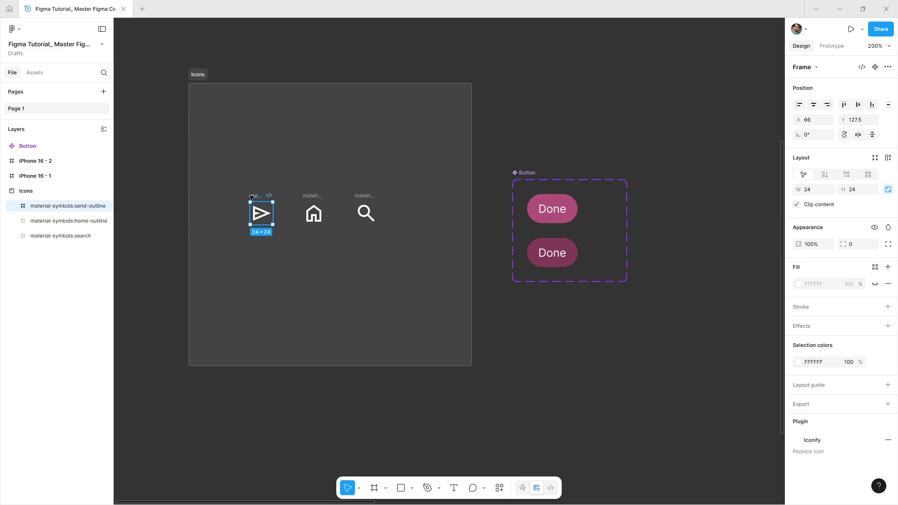
click(313, 197)
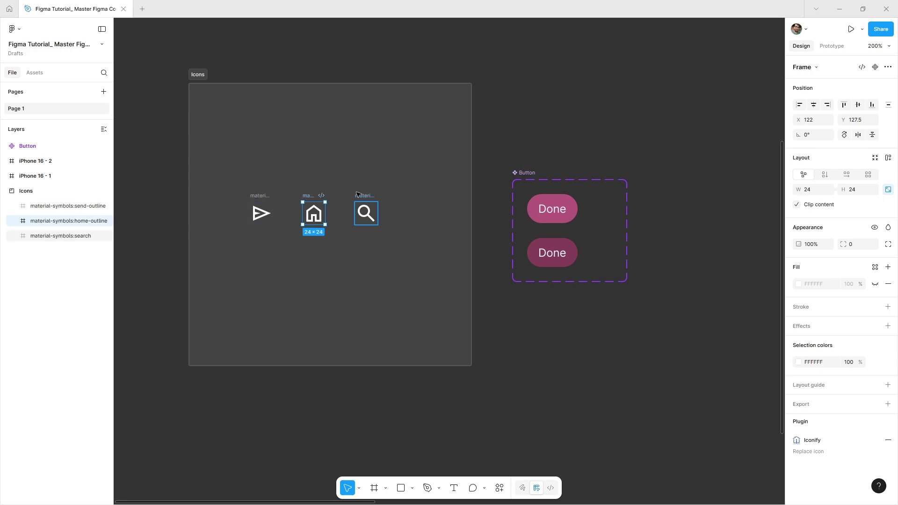
click(364, 195)
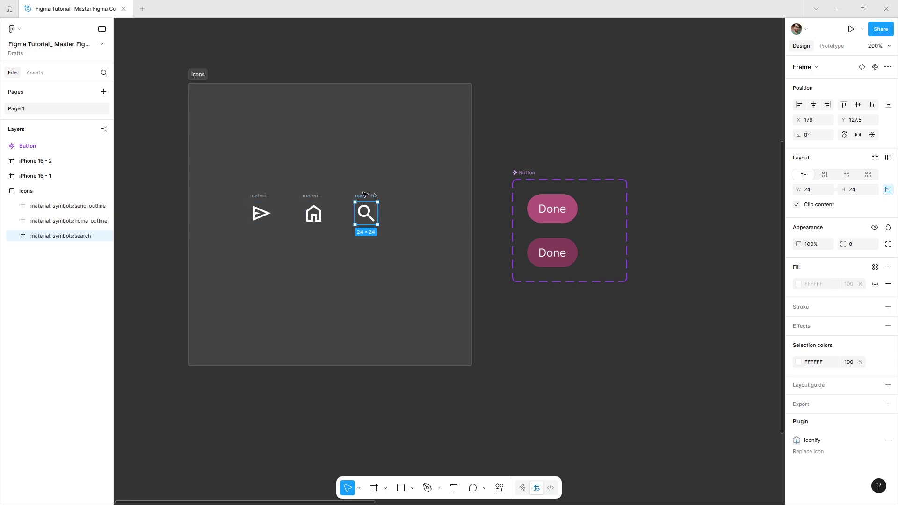
click(257, 195)
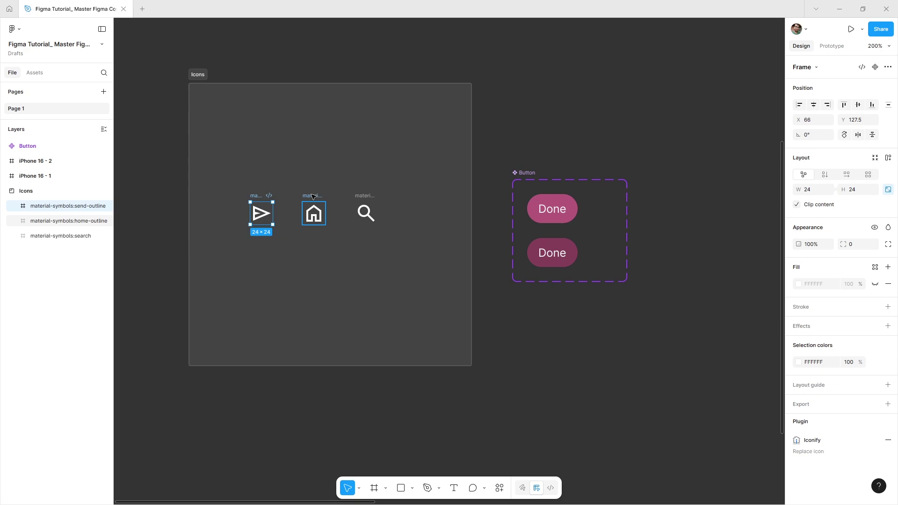
click(313, 196)
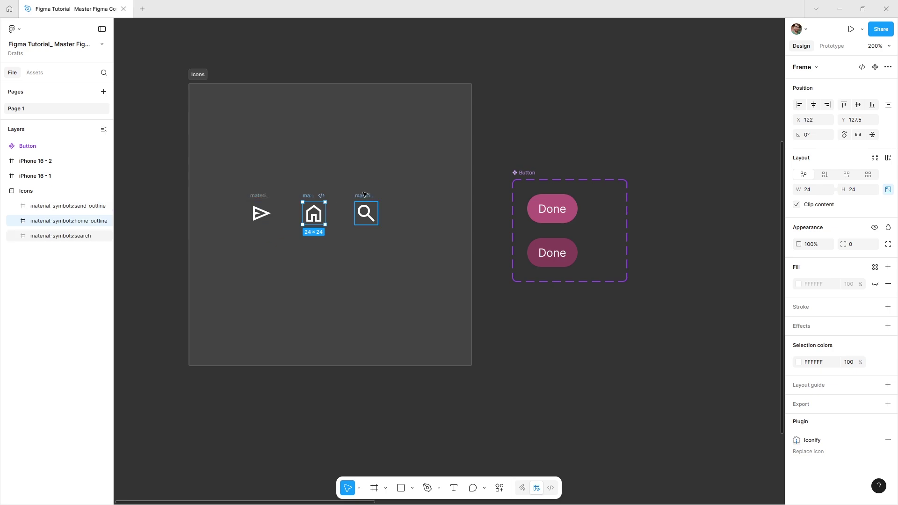
click(365, 194)
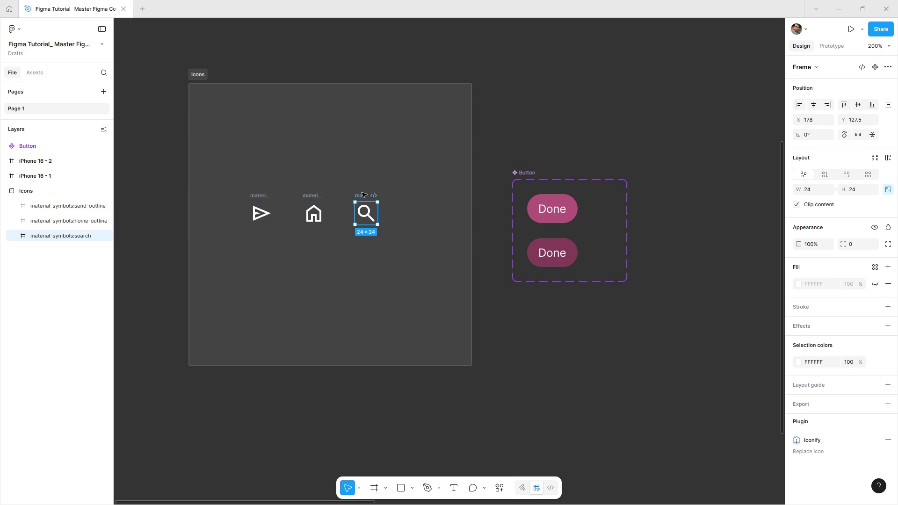
Turn the three icon frames into separate components, then undo it.
drag(163, 178, 389, 247)
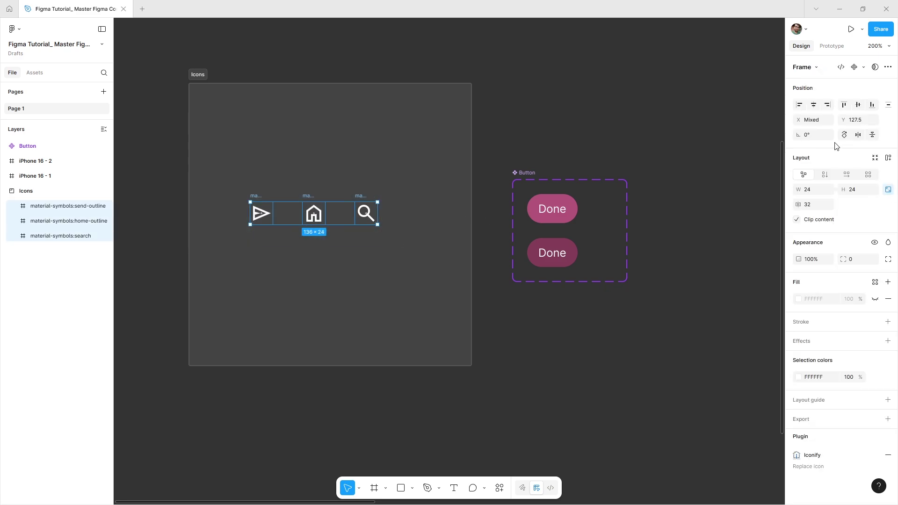
click(863, 67)
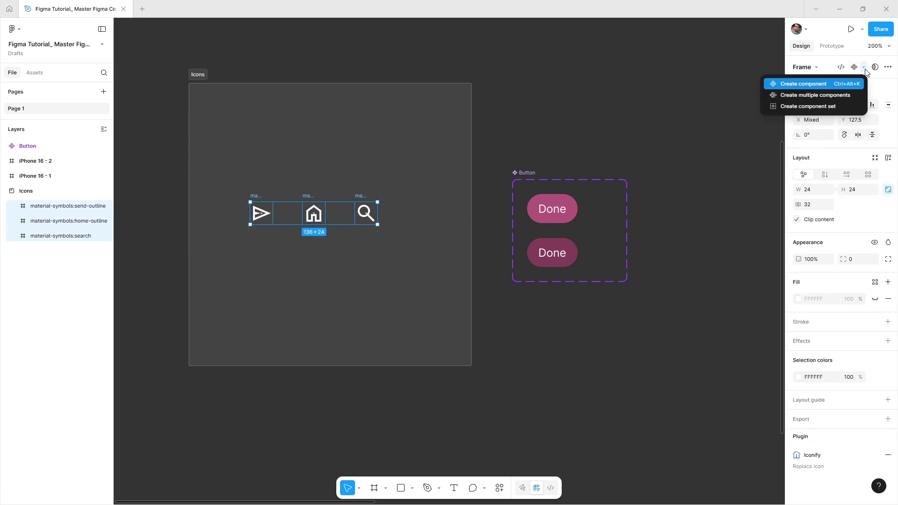
click(858, 96)
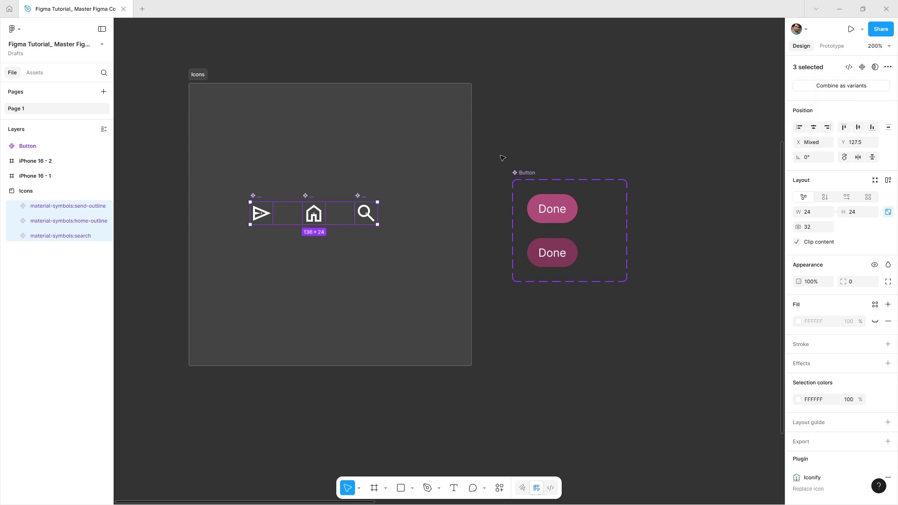
click(359, 266)
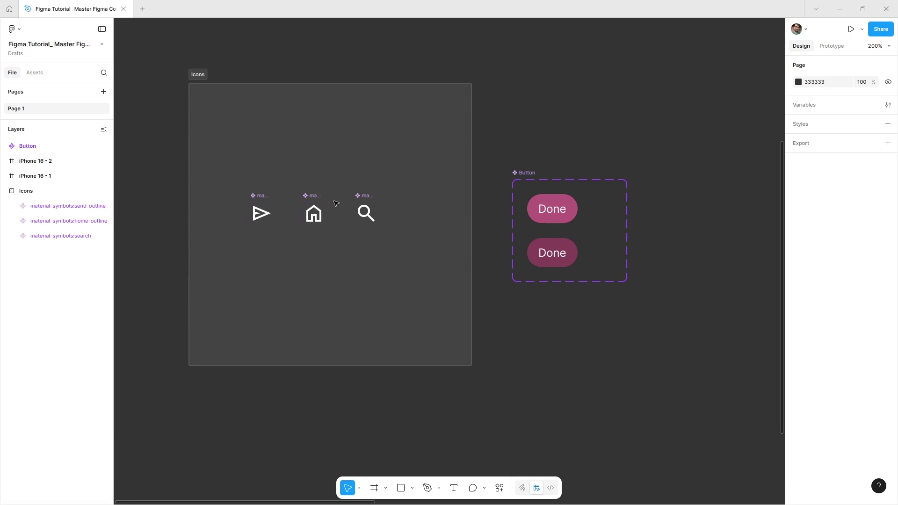
key(ctrl+a)
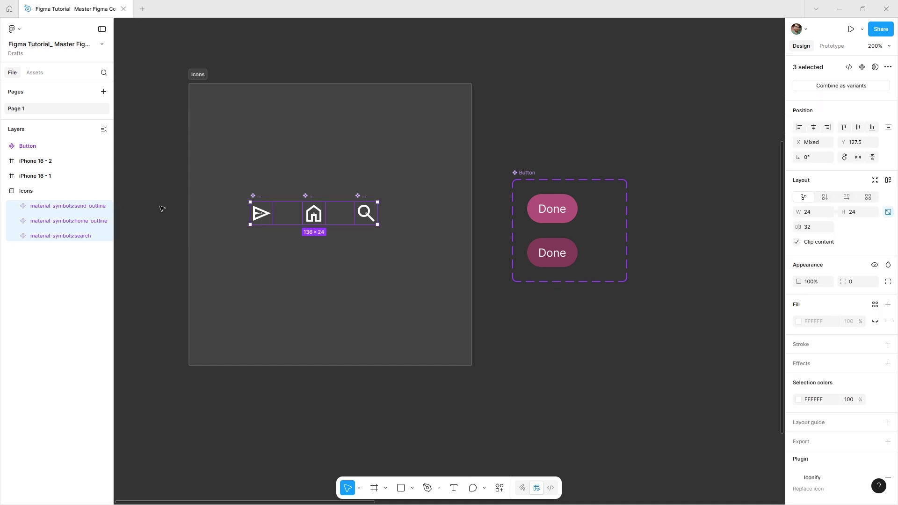
key(ctrl+alt+b)
click(162, 208)
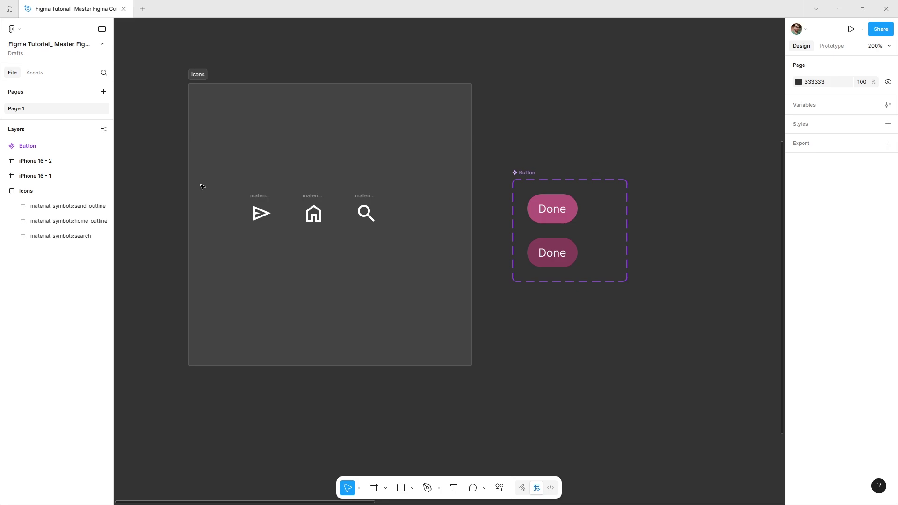
Reselect the send, home and search icons and make each its own component.
drag(170, 166, 266, 214)
drag(386, 258, 421, 251)
click(864, 67)
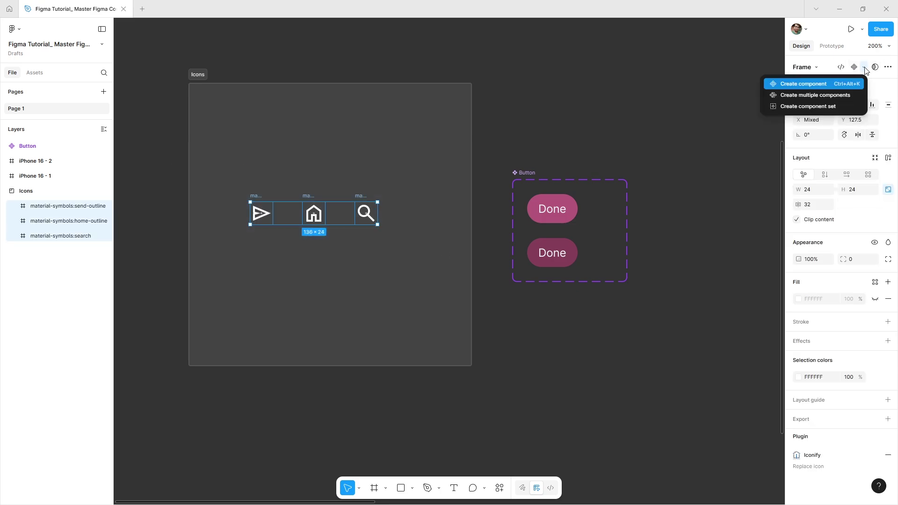
click(824, 95)
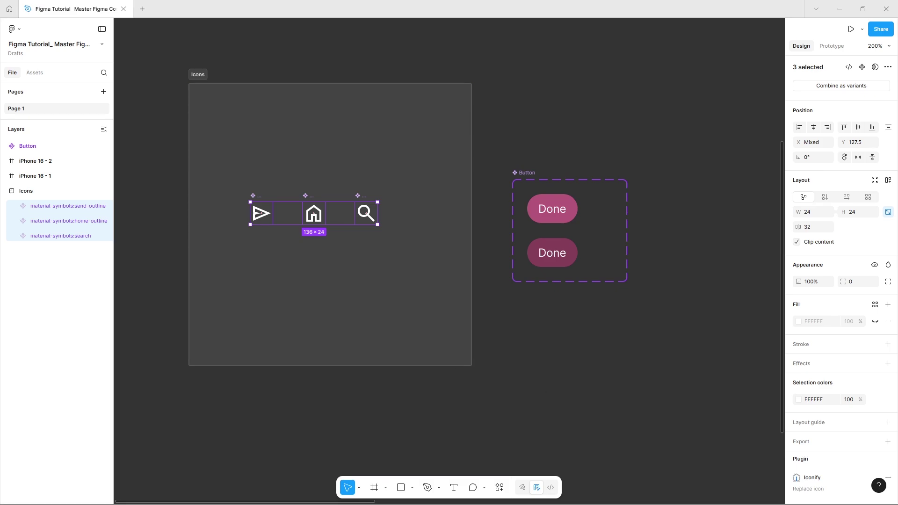
Show this file's components in Assets with subfolders enabled and open the Icons folder.
click(224, 393)
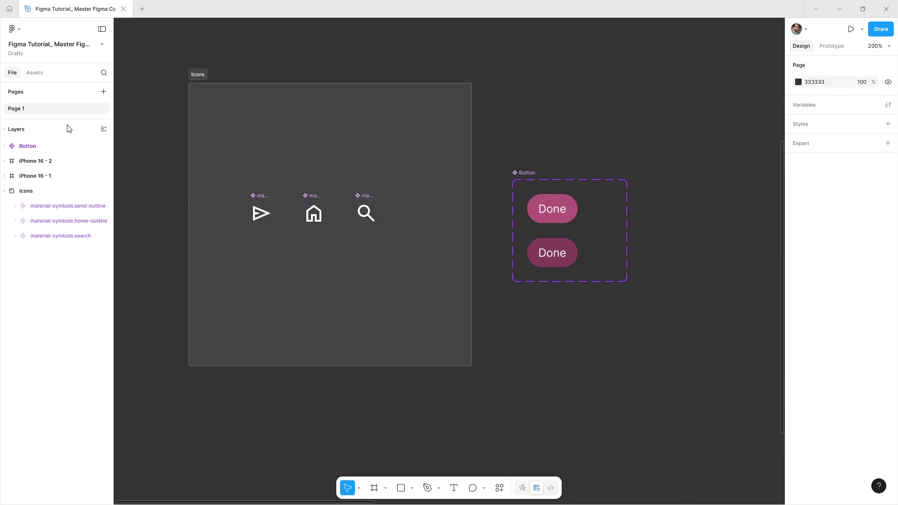
click(33, 73)
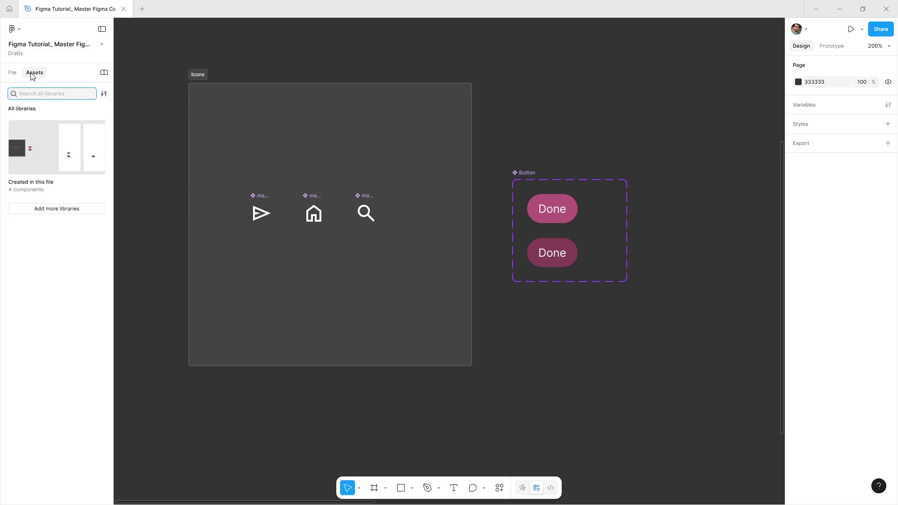
click(42, 150)
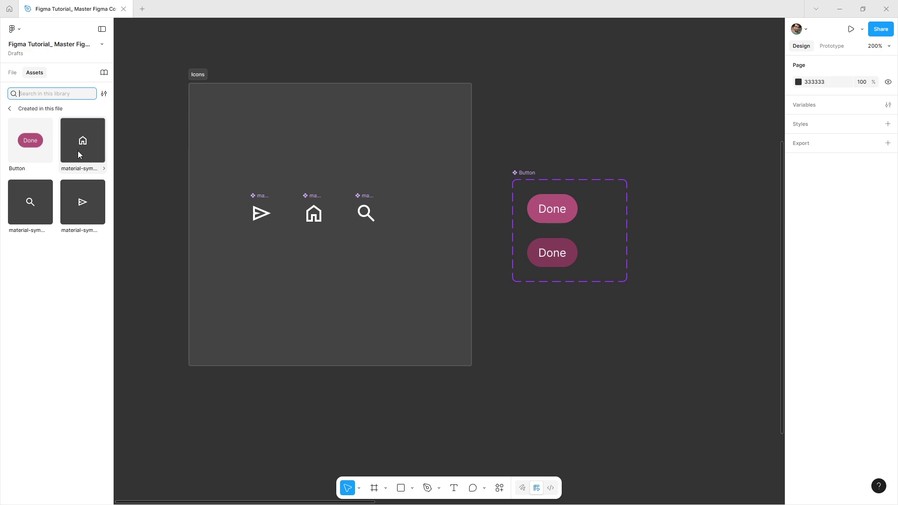
click(104, 95)
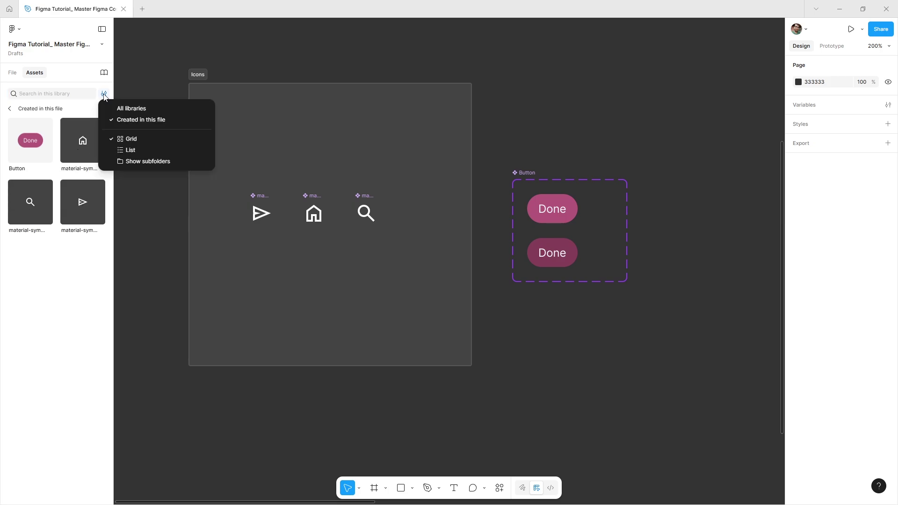
click(133, 161)
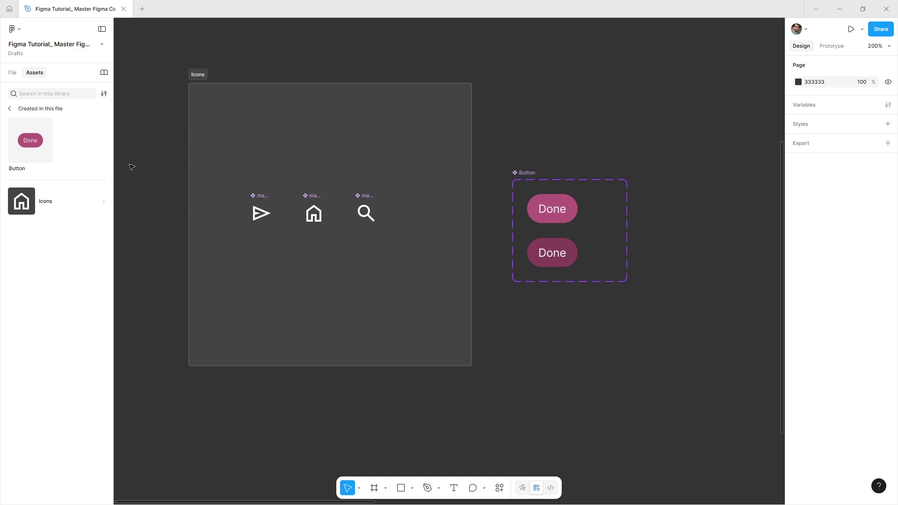
click(46, 201)
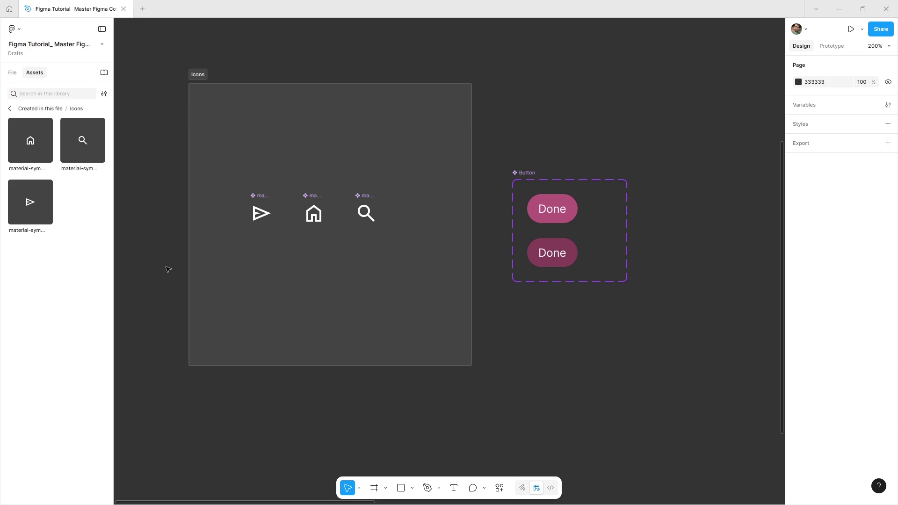
Copy the send-outline icon and paste it beside the Done label in both button variants.
click(12, 73)
click(253, 196)
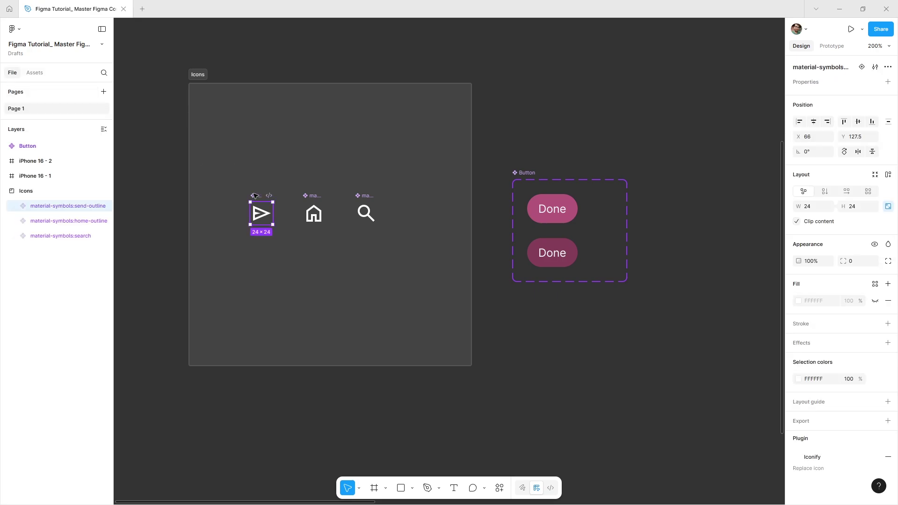
drag(255, 194, 292, 251)
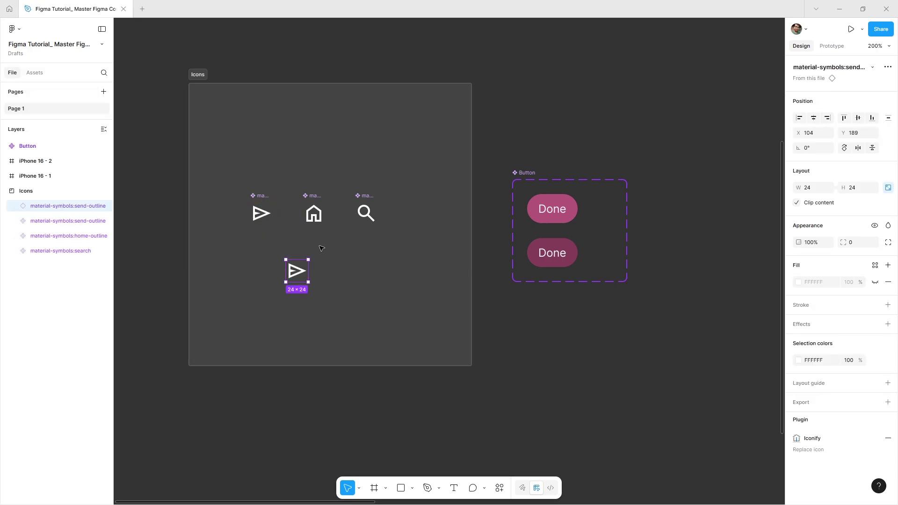
key(Delete)
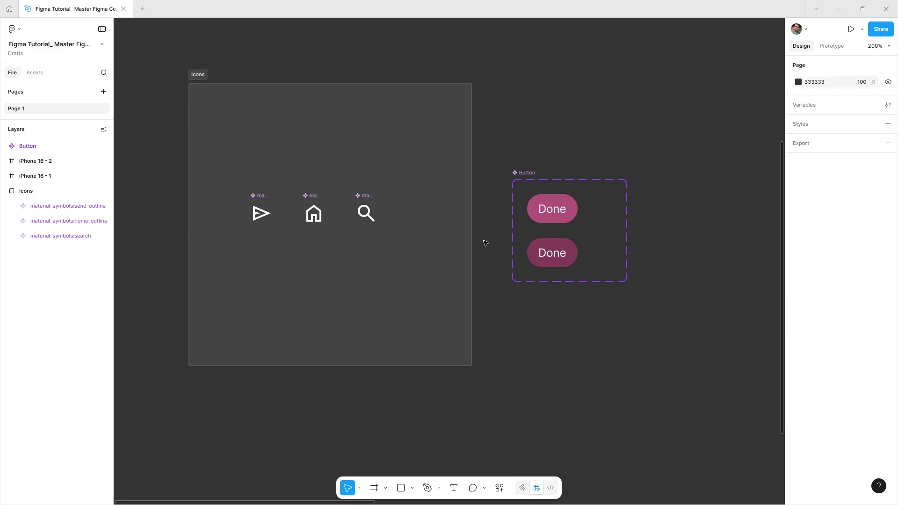
click(574, 216)
shift+click(561, 255)
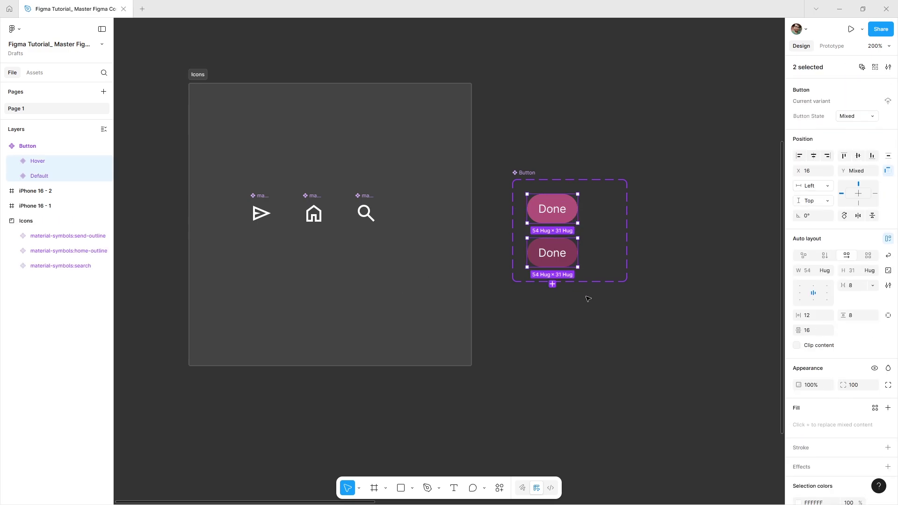
key(ctrl+v)
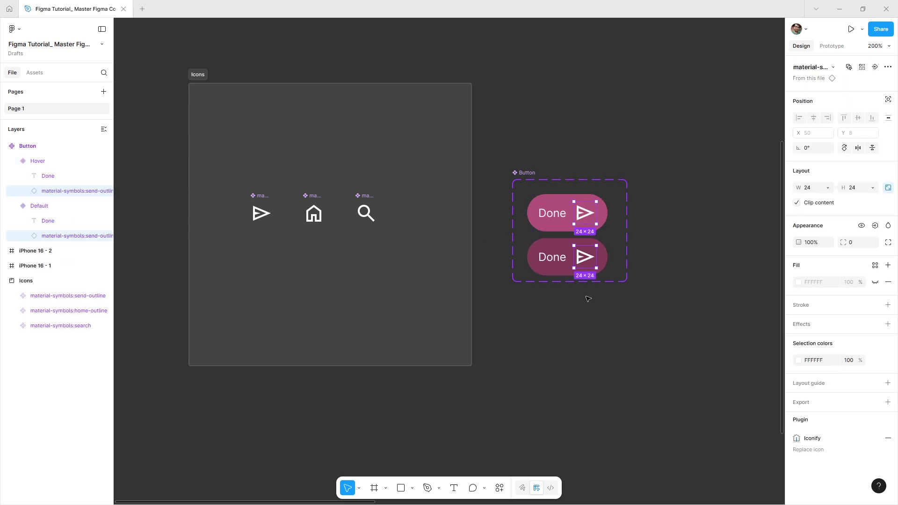
click(599, 317)
scroll(515, 240, right, 2)
ctrl+scroll(515, 240, up, 5)
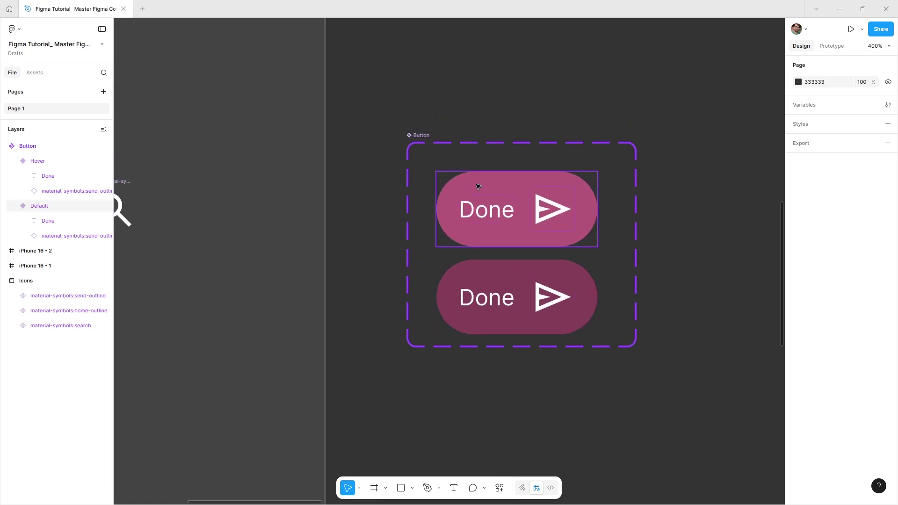
Reduce the item spacing between Done and the send icon from 8 to 4 in both variants.
click(478, 186)
shift+click(510, 276)
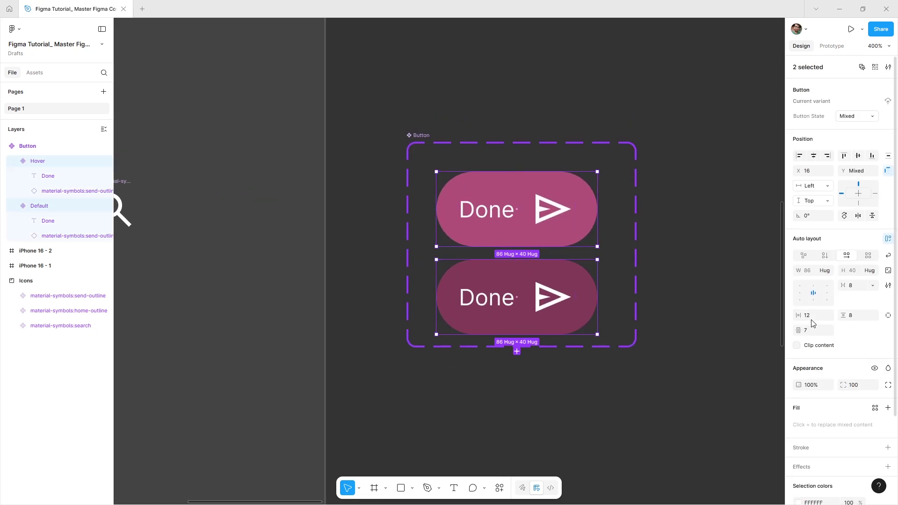
click(851, 290)
key(Return)
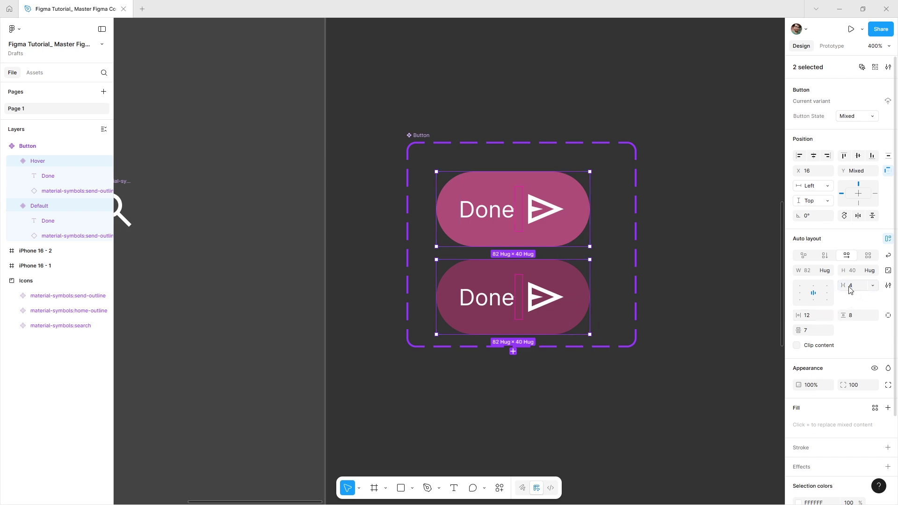
click(669, 346)
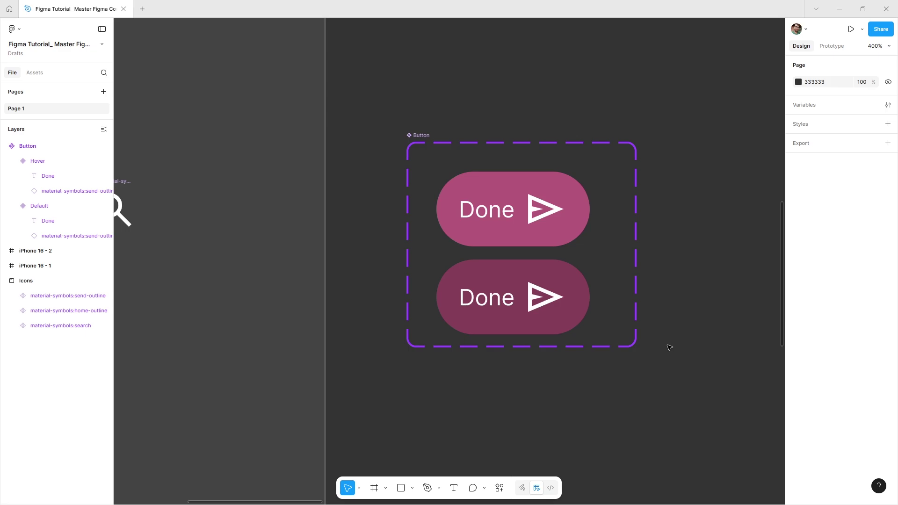
Zoom out to 200% and bring the phone screen's Done button instances into view.
key(minus)
scroll(667, 345, right, 5)
scroll(471, 316, down, 2)
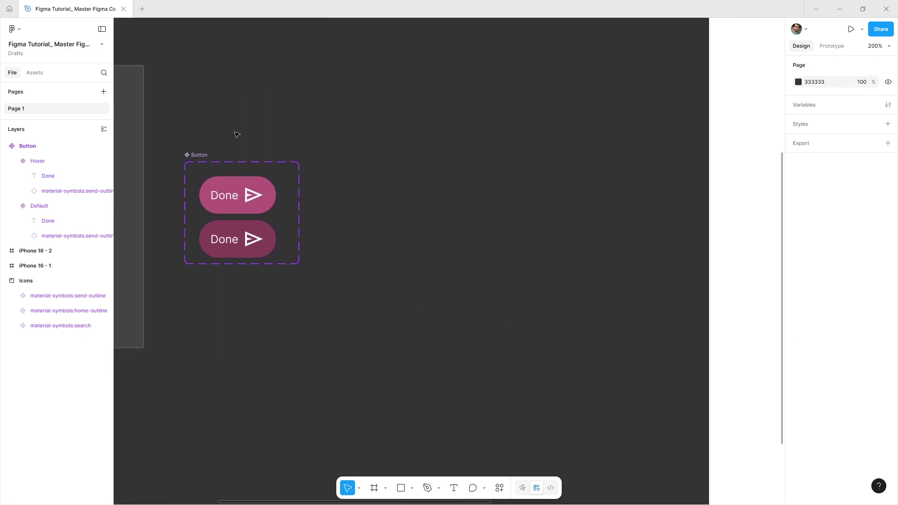
click(203, 150)
drag(356, 189, 457, 260)
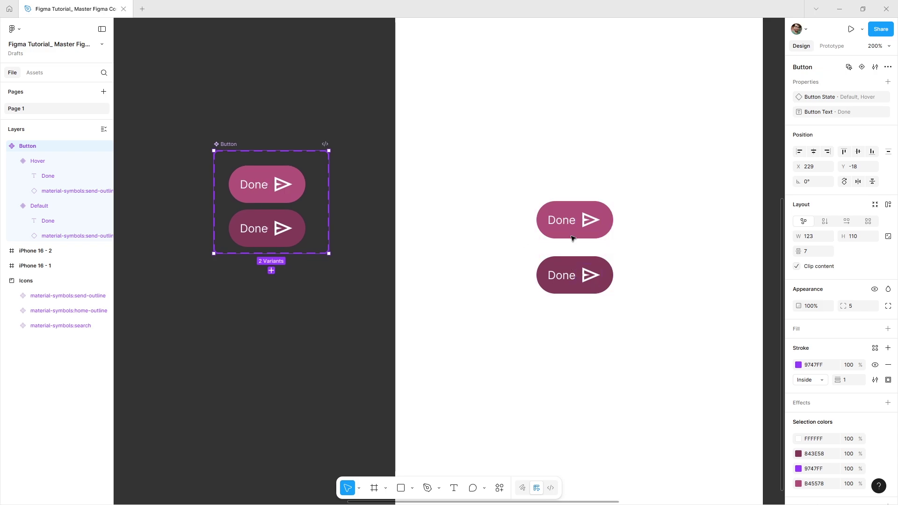
click(573, 270)
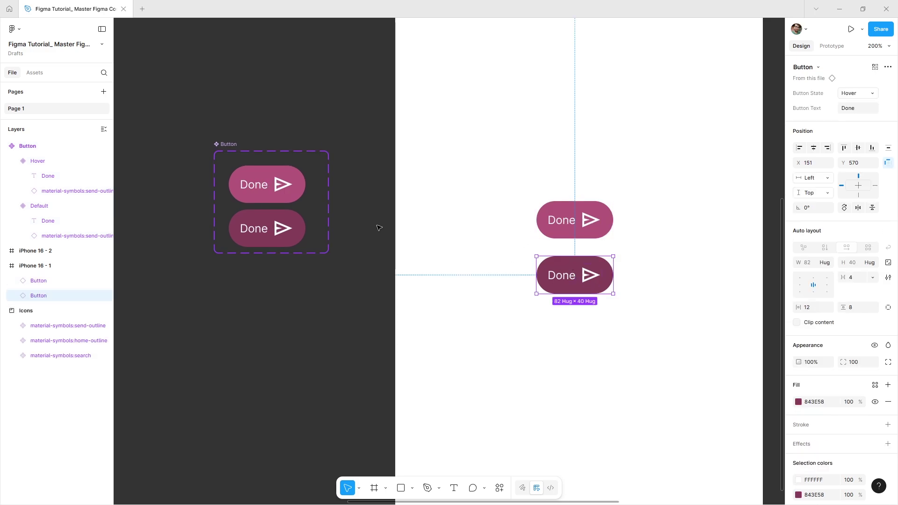
Add a boolean property named Has Icon to the Button component set.
click(275, 141)
click(227, 144)
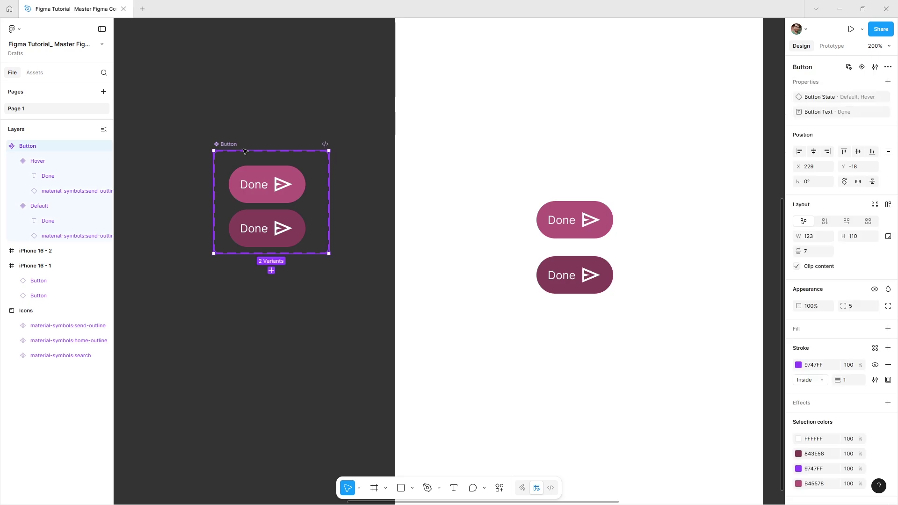
click(888, 82)
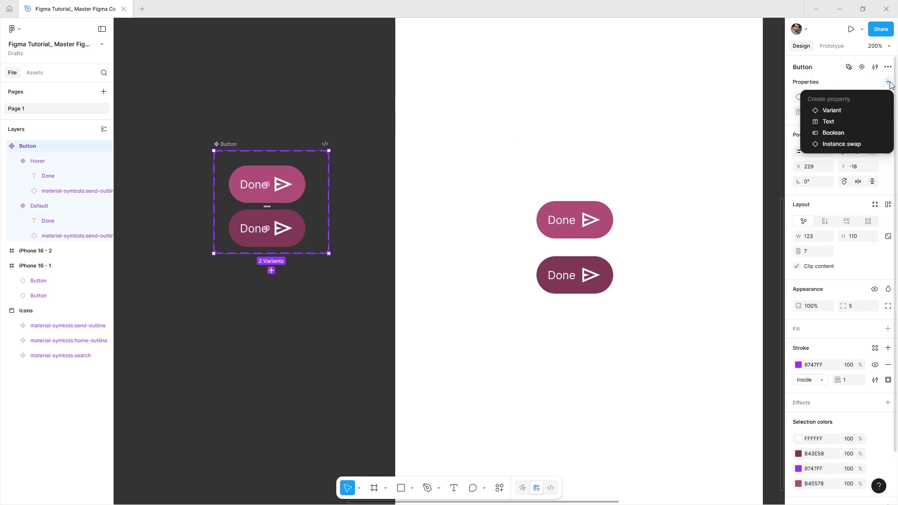
click(866, 131)
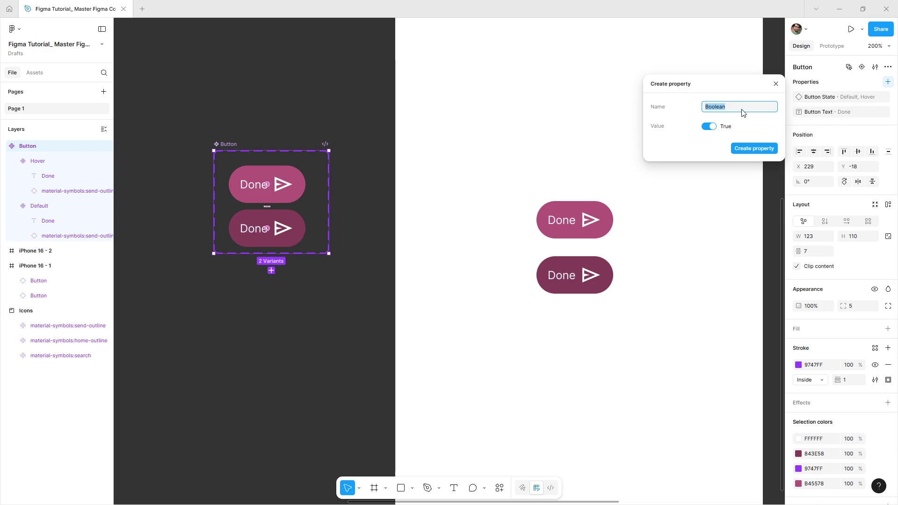
text(Has Icon)
click(741, 149)
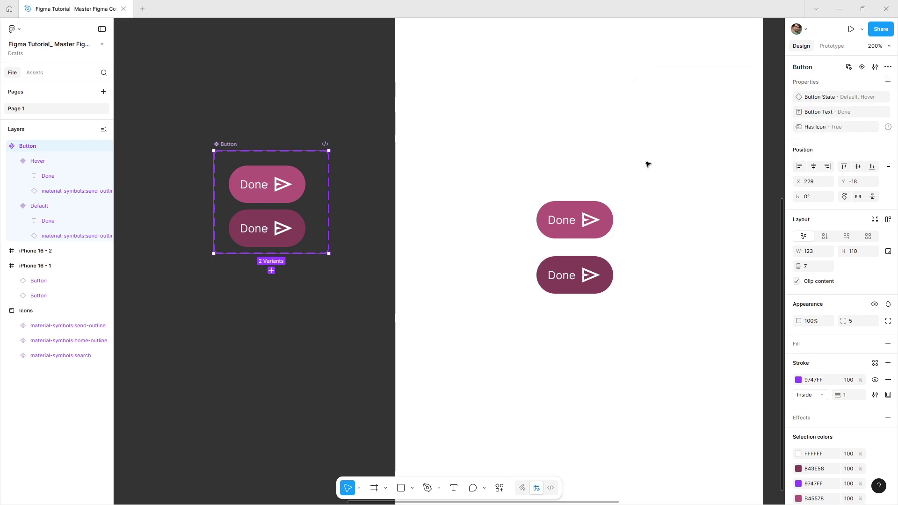
Bind both variants' send icon visibility to the Has Icon property.
click(283, 186)
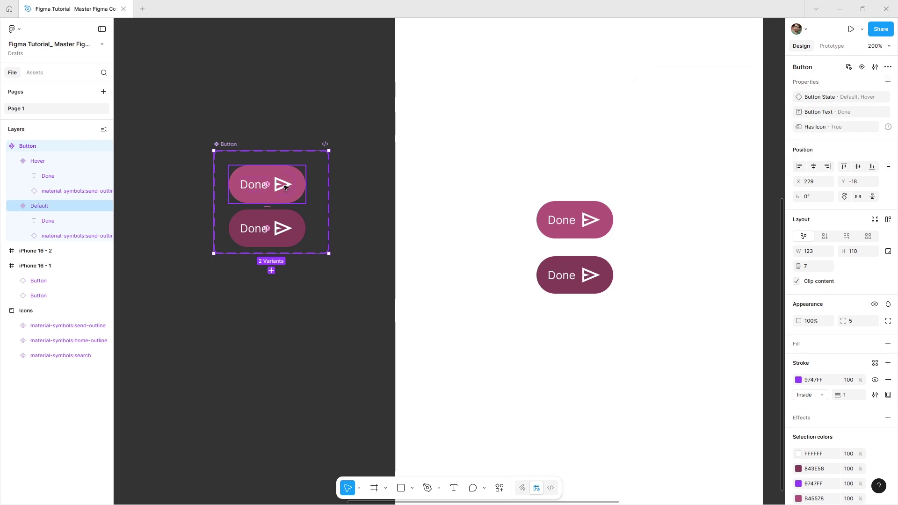
click(284, 186)
shift+click(282, 228)
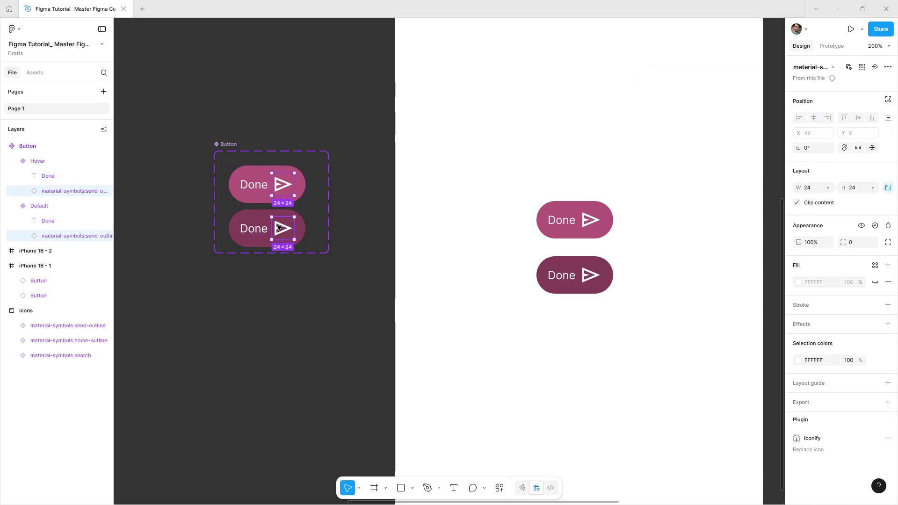
click(875, 226)
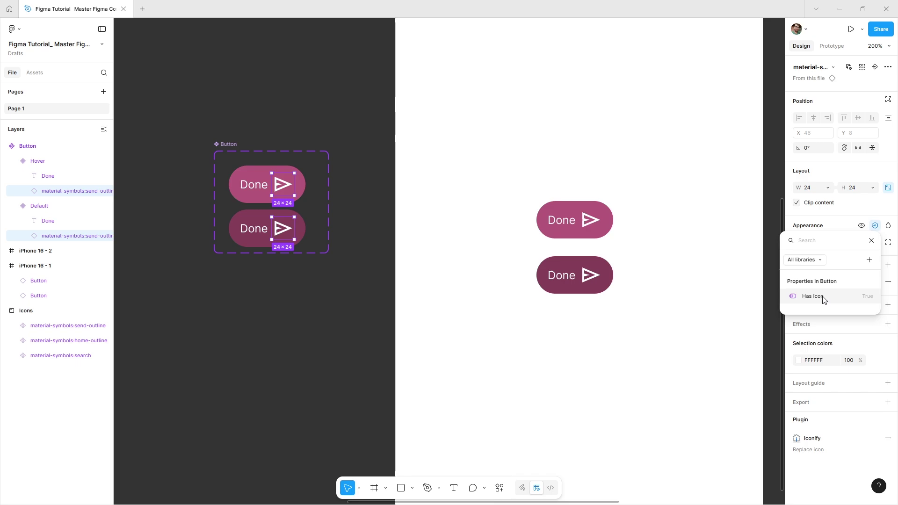
click(814, 297)
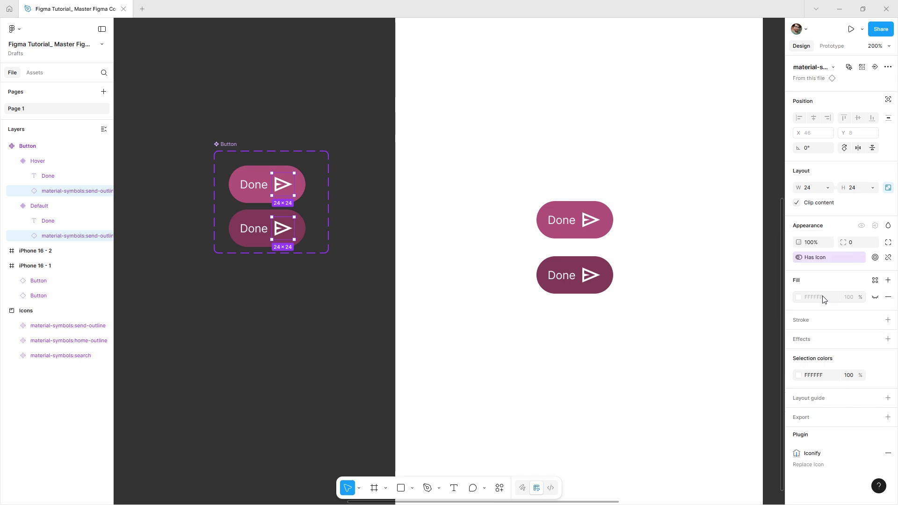
click(368, 218)
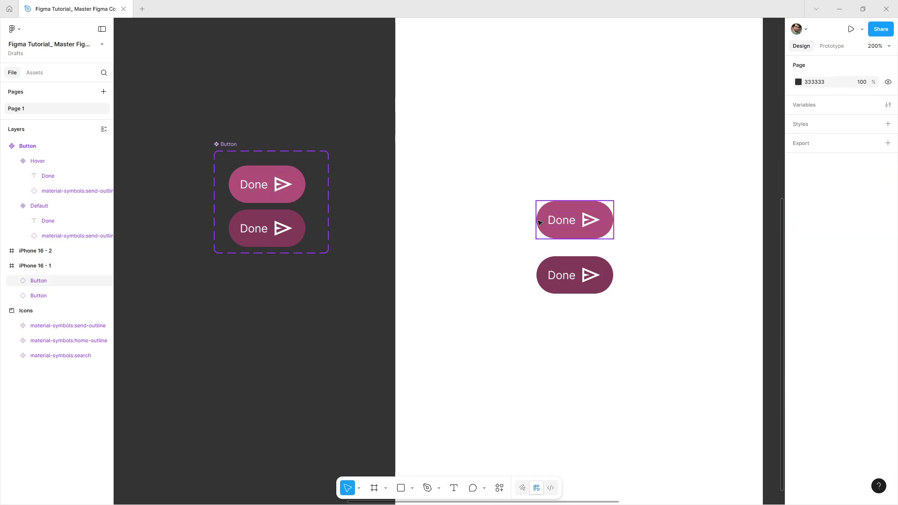
Toggle Has Icon off and back on for the top and lower Done instances.
click(563, 226)
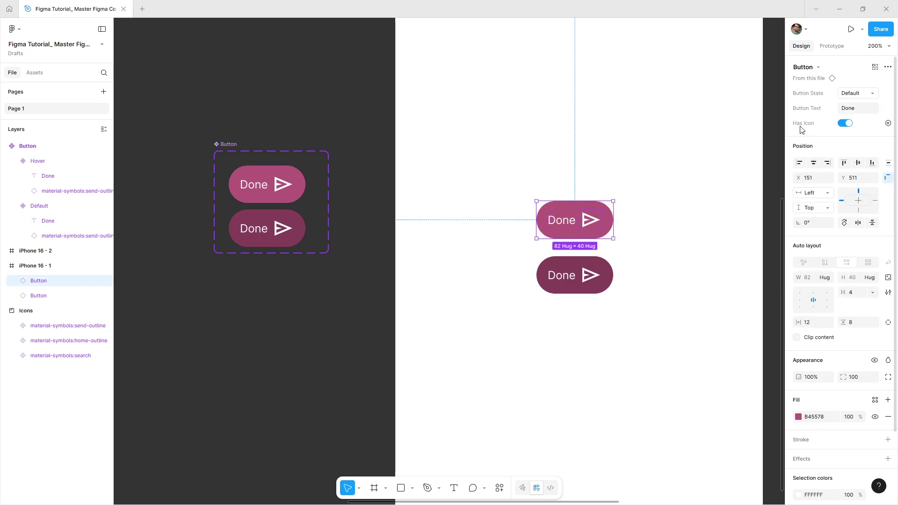
click(845, 123)
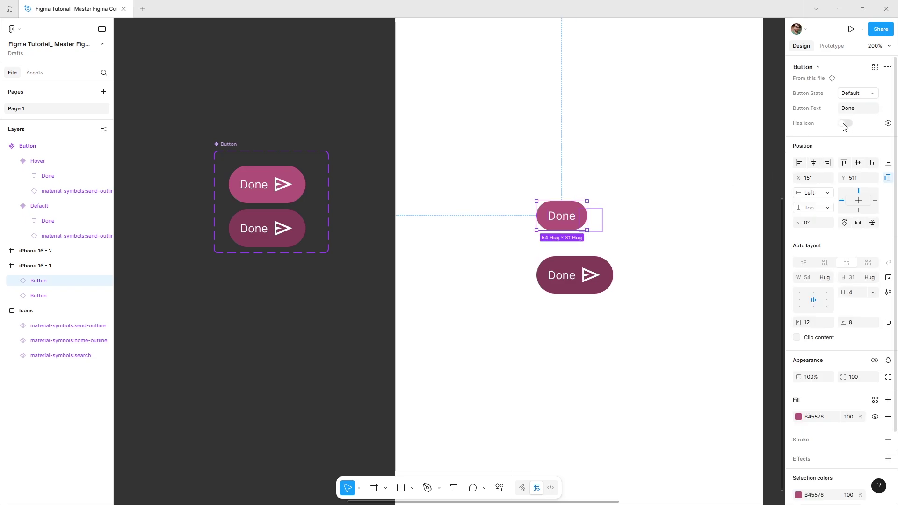
click(846, 123)
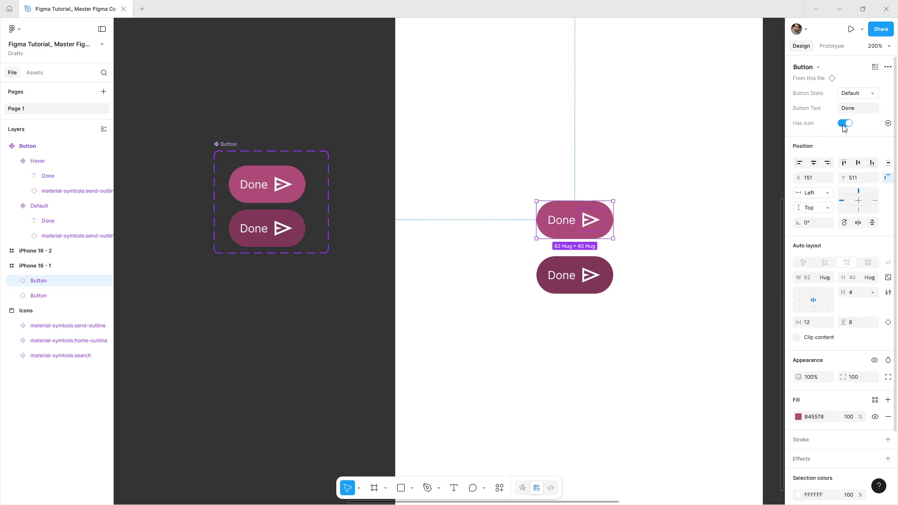
click(601, 265)
click(847, 124)
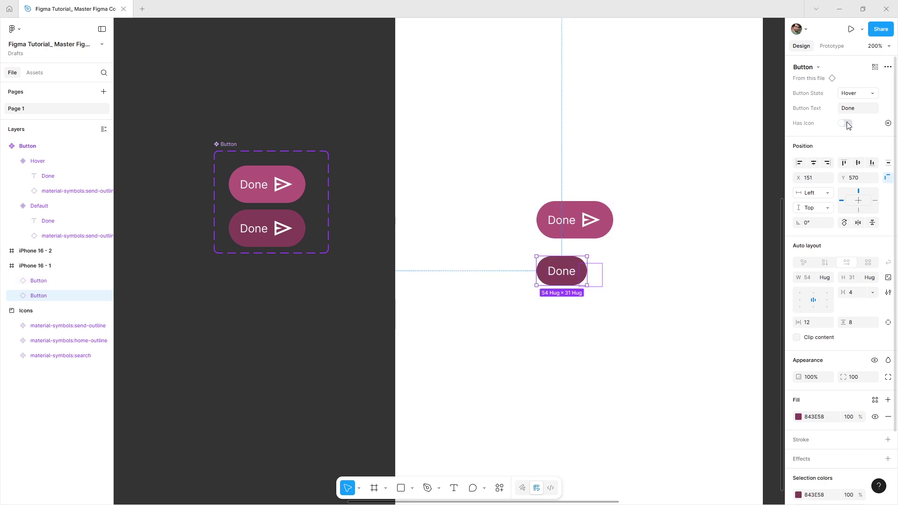
click(847, 125)
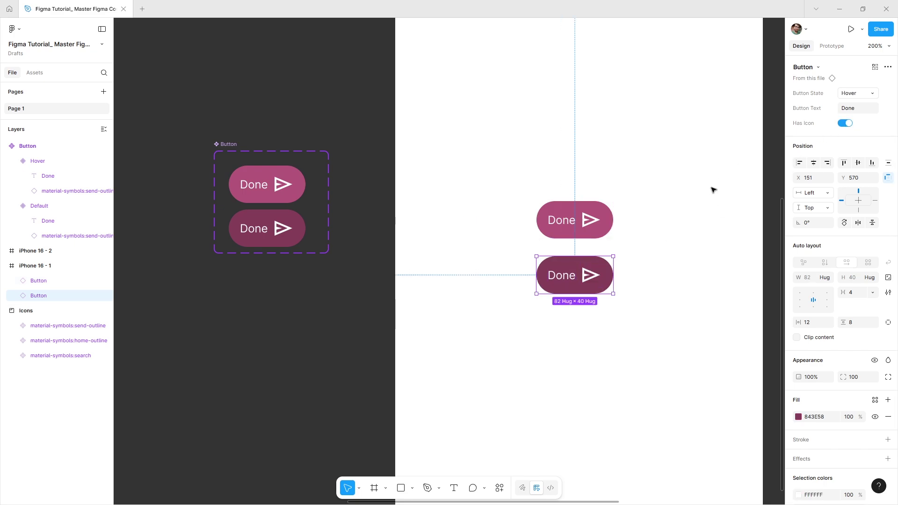
Swap the top Done button's send icon for material-symbols:home-outline.
click(345, 225)
scroll(451, 354, up, 1)
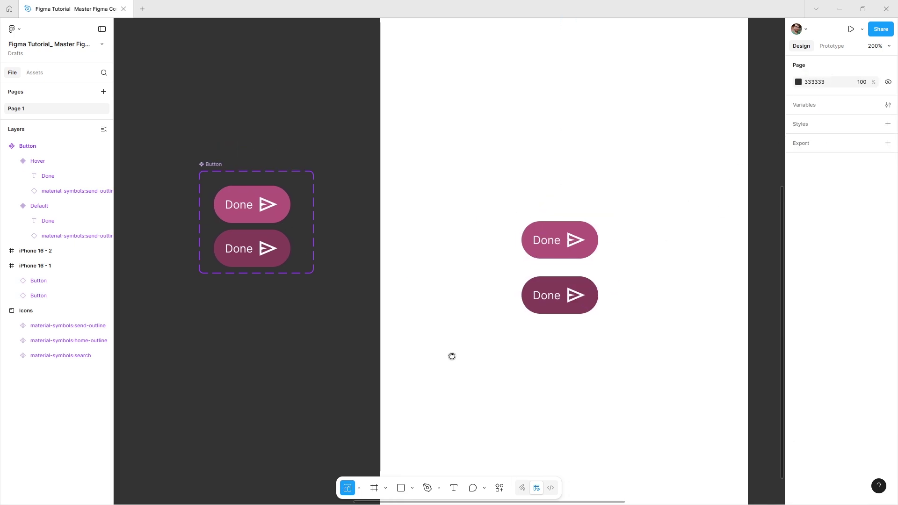
double_click(574, 245)
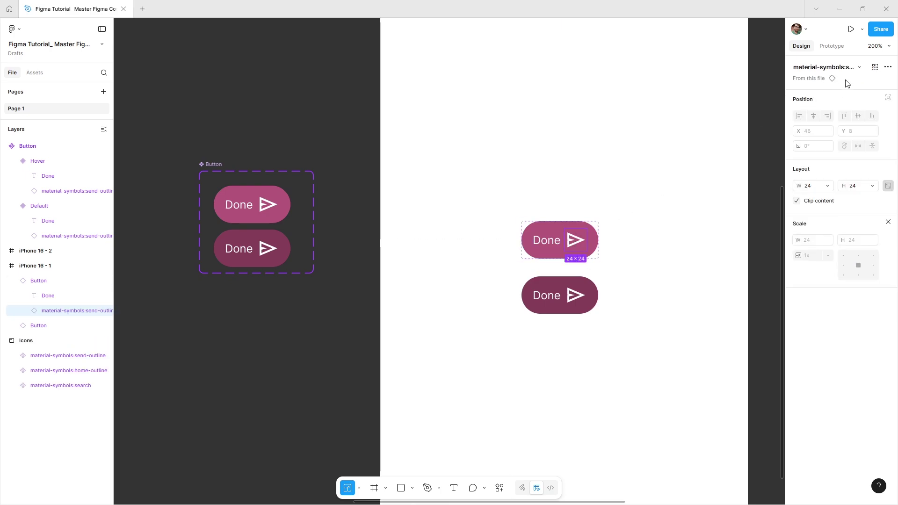
click(859, 68)
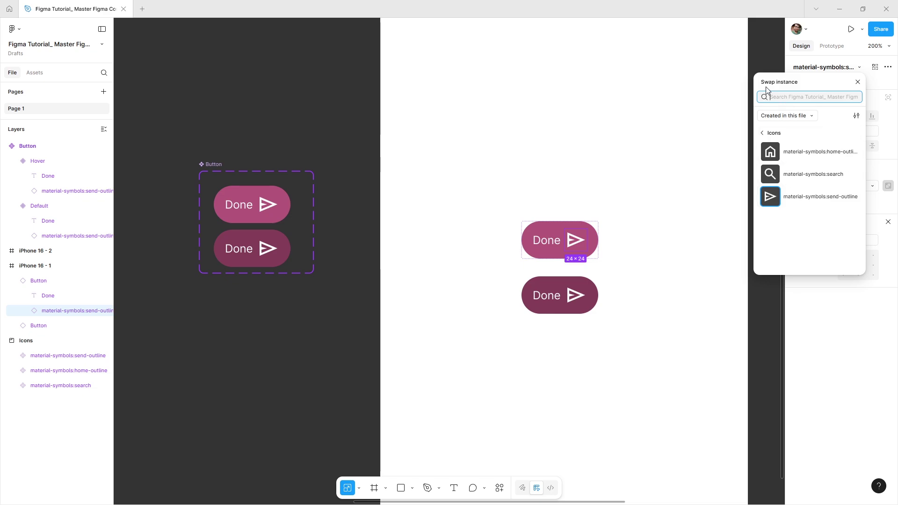
click(791, 160)
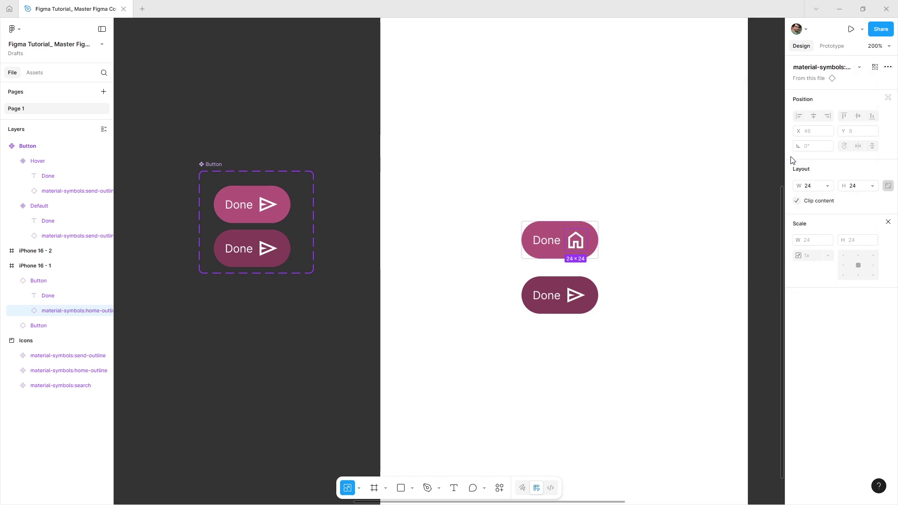
click(757, 181)
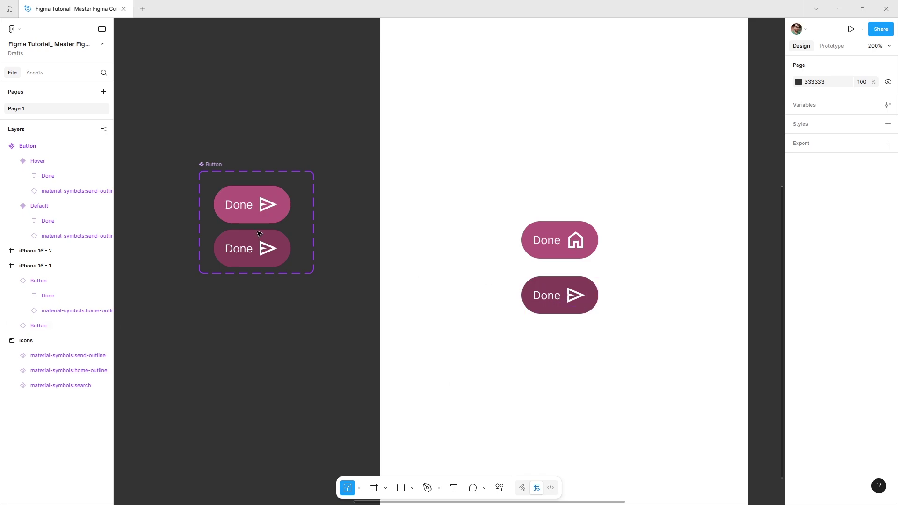
Create an instance-swap property named Icons with home-outline as its default.
click(211, 168)
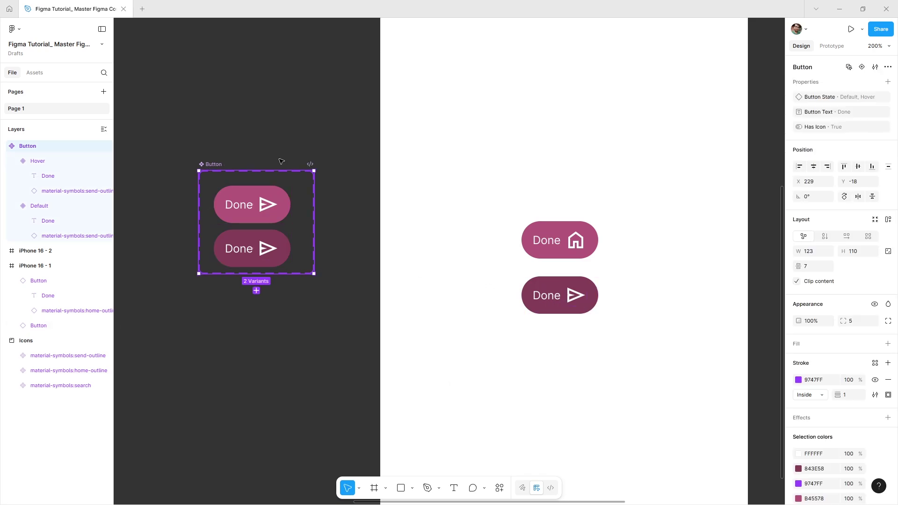
click(887, 83)
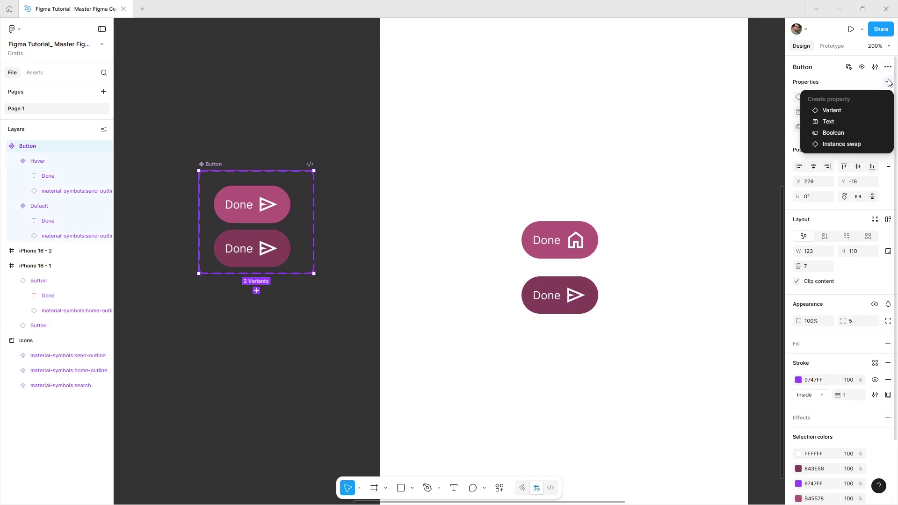
click(855, 144)
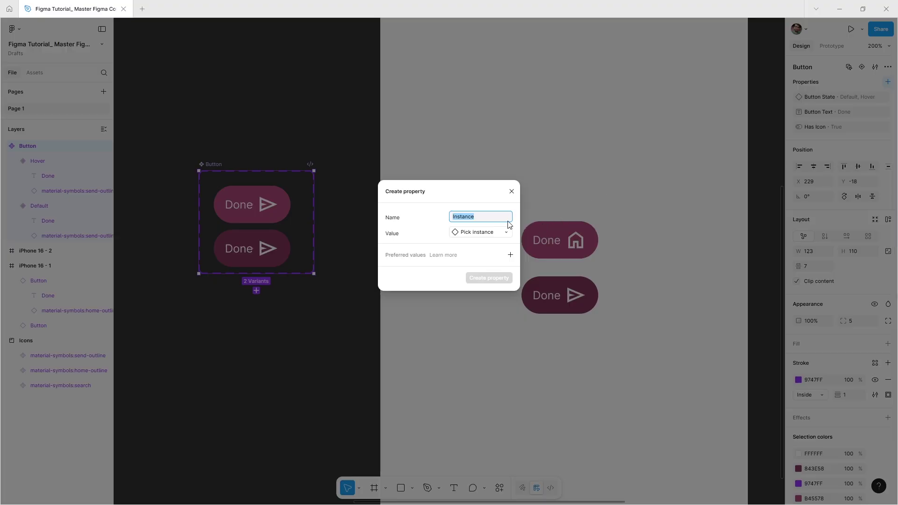
text(Icons)
click(474, 234)
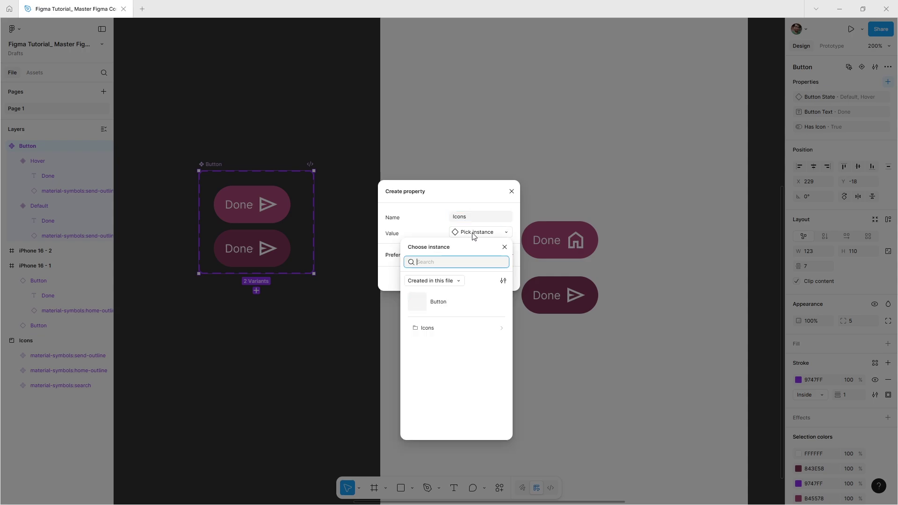
click(441, 328)
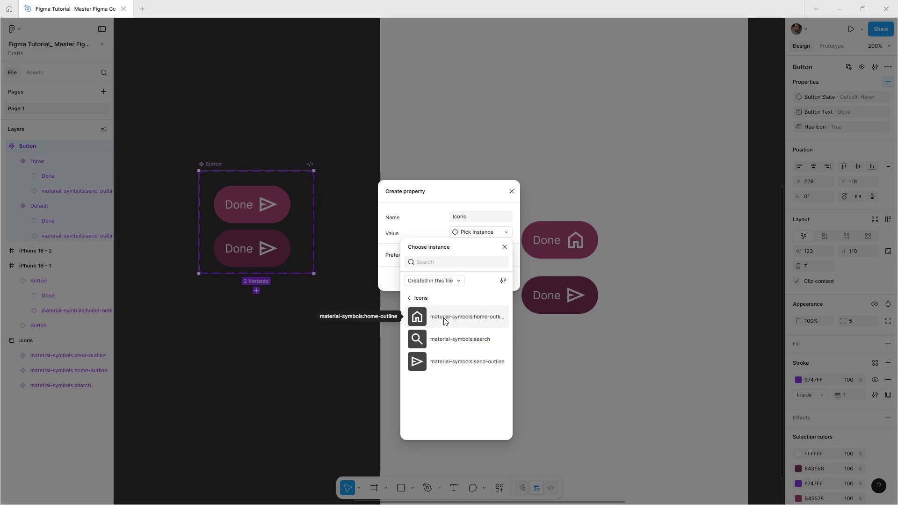
click(444, 321)
click(479, 278)
Link both variants' icons to the Icons property.
click(348, 286)
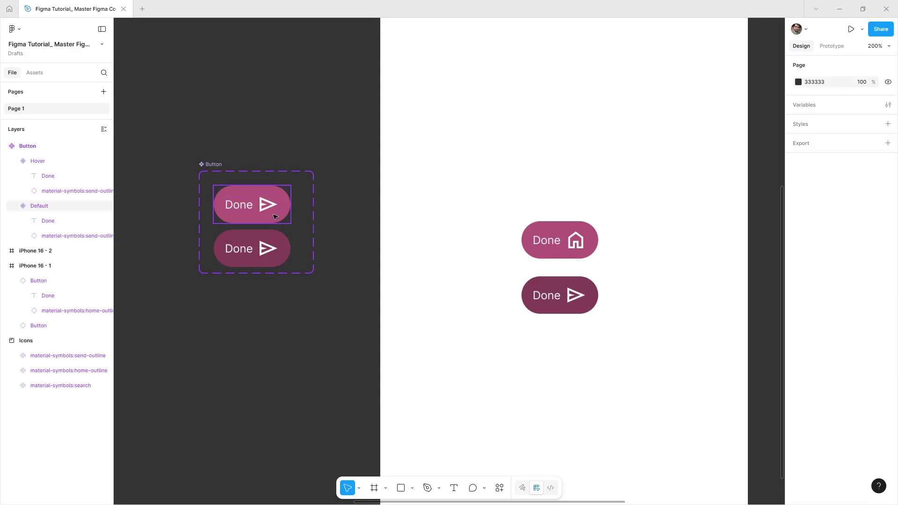
click(268, 204)
click(268, 204)
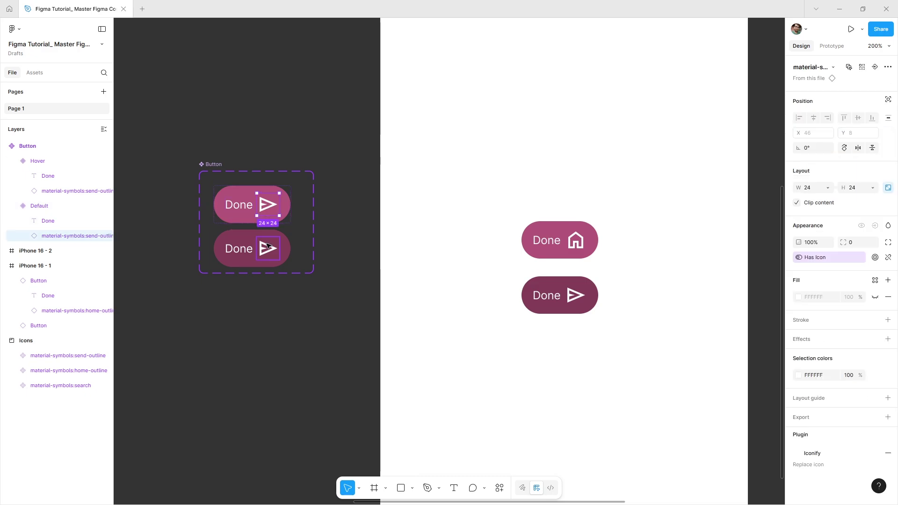
shift+click(268, 248)
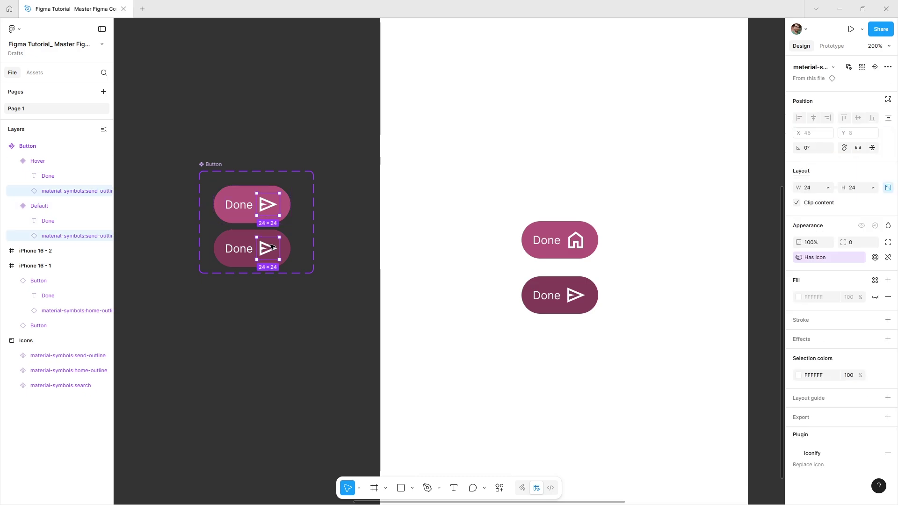
click(875, 68)
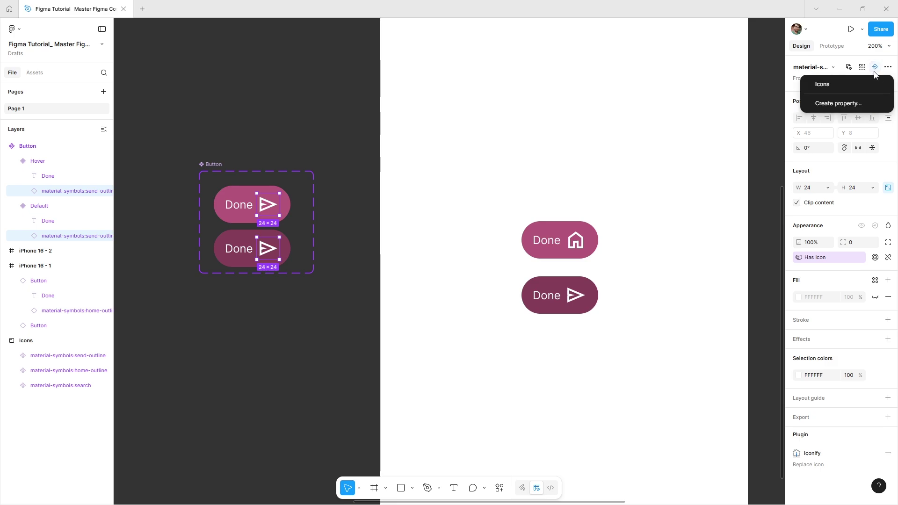
click(829, 88)
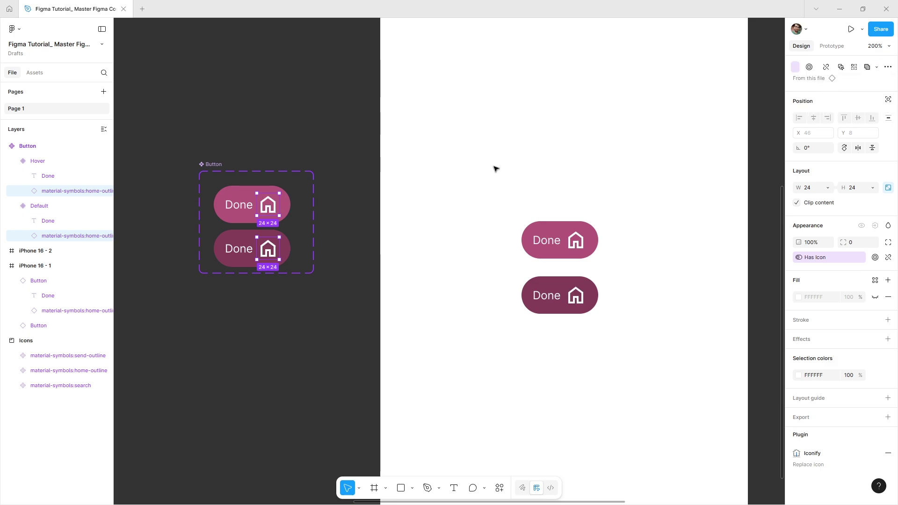
Set the upper Done instance's Icons to search, then to send-outline.
click(339, 174)
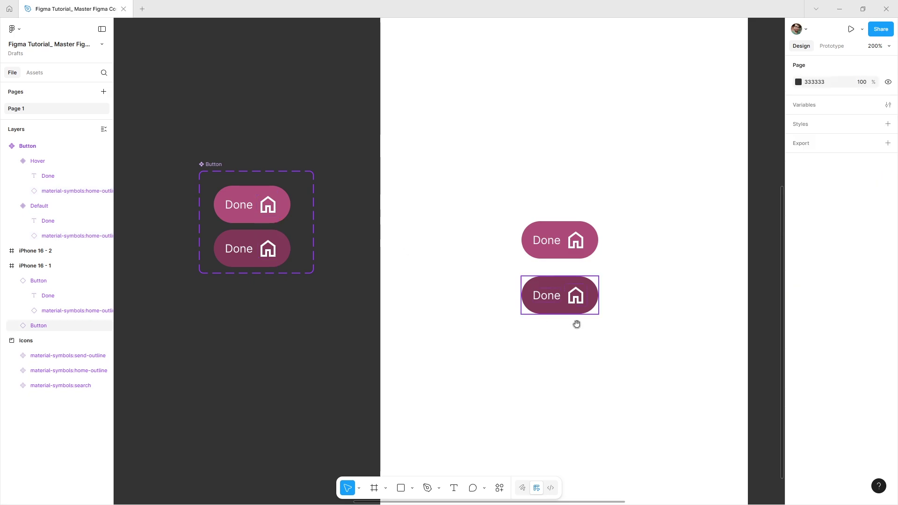
scroll(562, 271, right, 2)
click(545, 222)
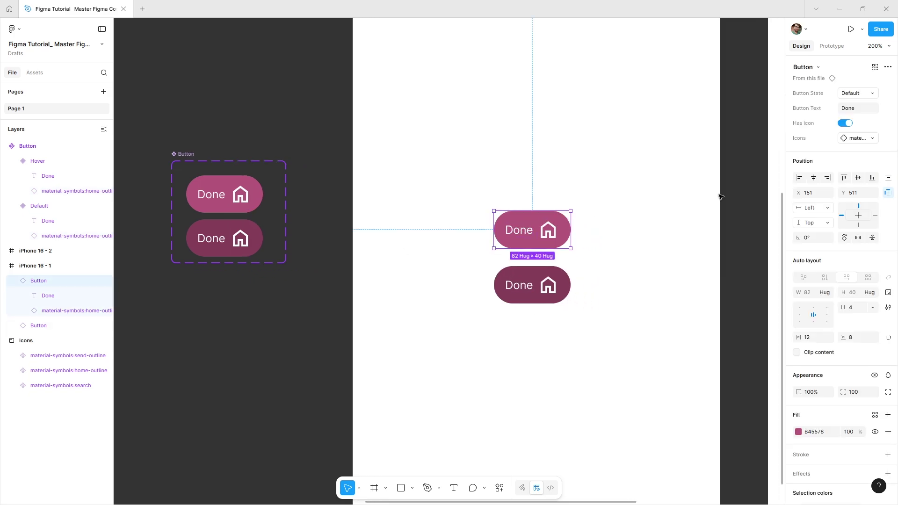
click(868, 139)
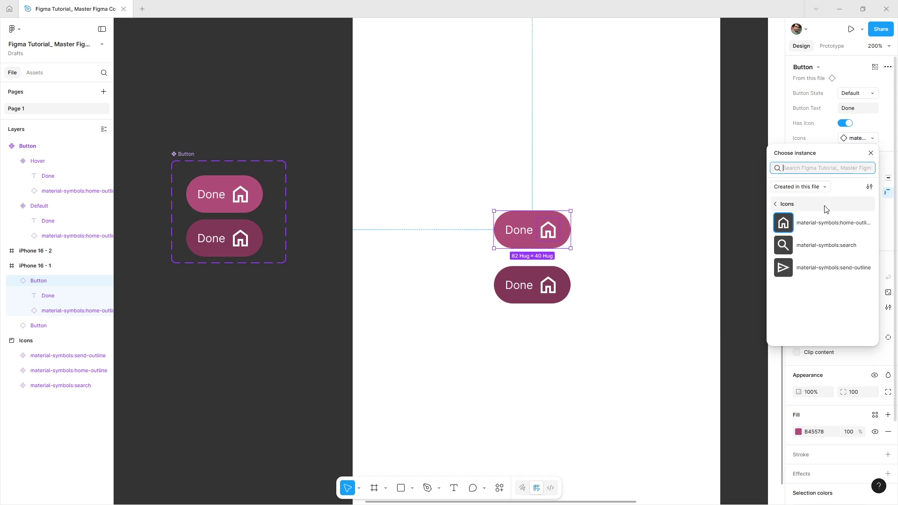
click(822, 244)
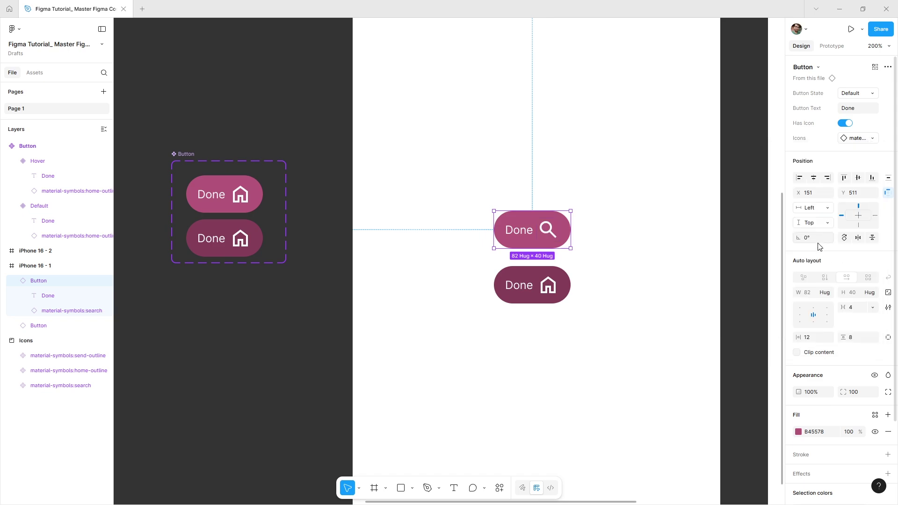
click(865, 141)
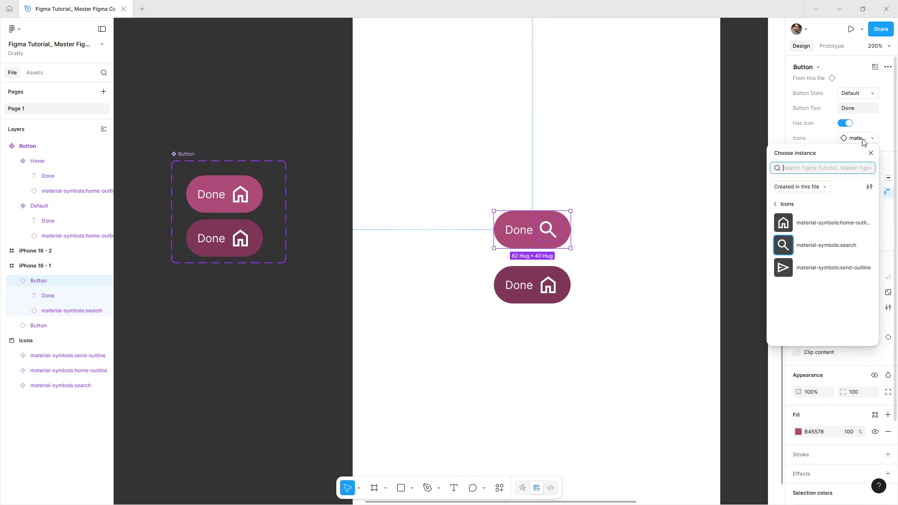
click(821, 266)
click(186, 154)
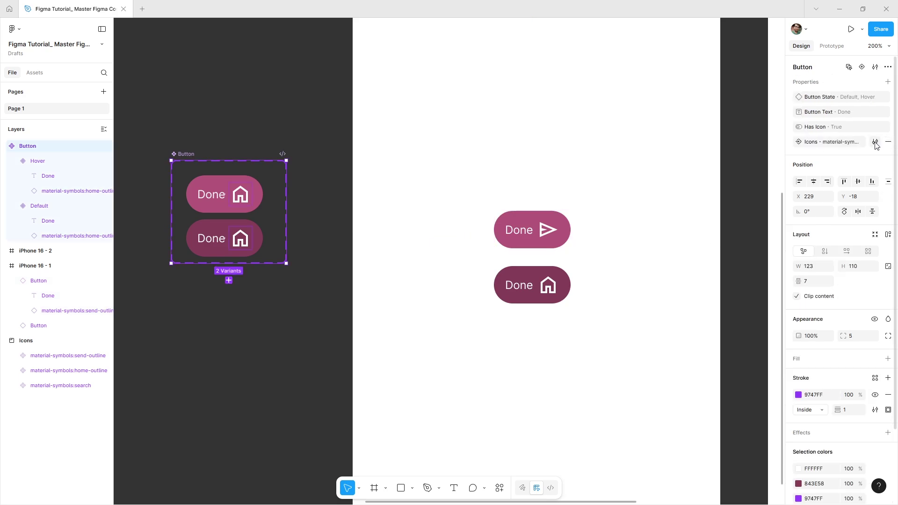
Add home-outline and send-outline as preferred values of the Icons property.
click(875, 143)
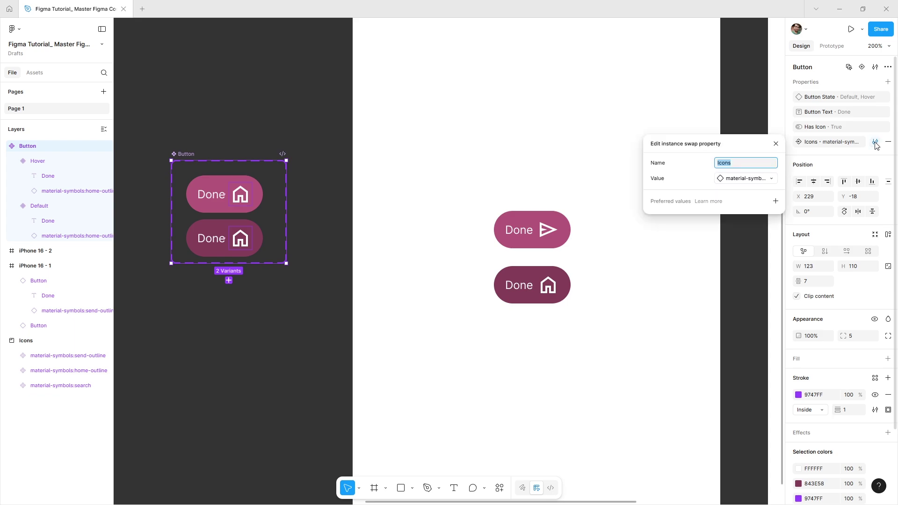
click(776, 202)
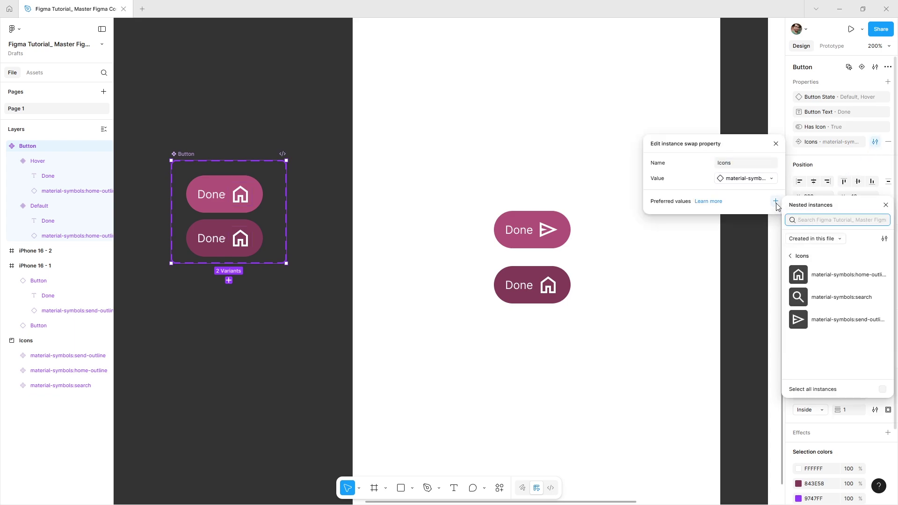
click(883, 278)
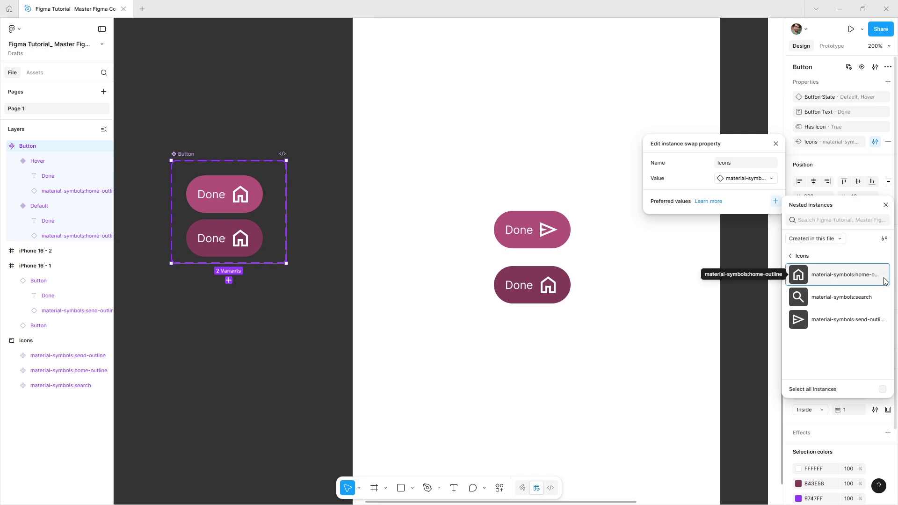
click(883, 322)
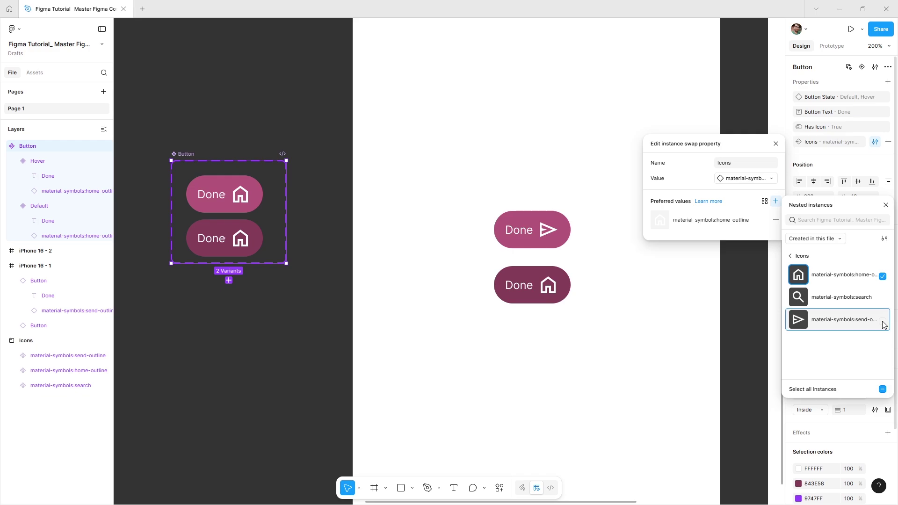
click(776, 145)
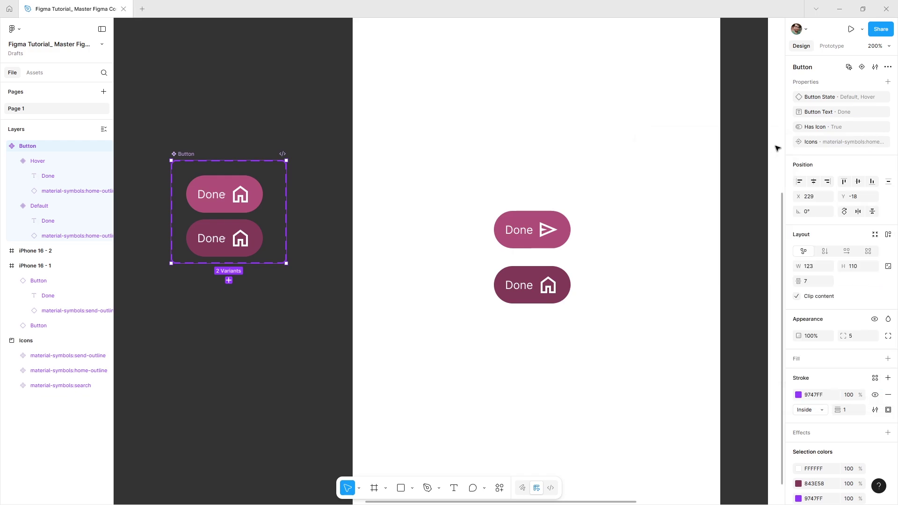
Set the upper Done instance's Icons to home-outline and check the preferred choices list.
click(551, 232)
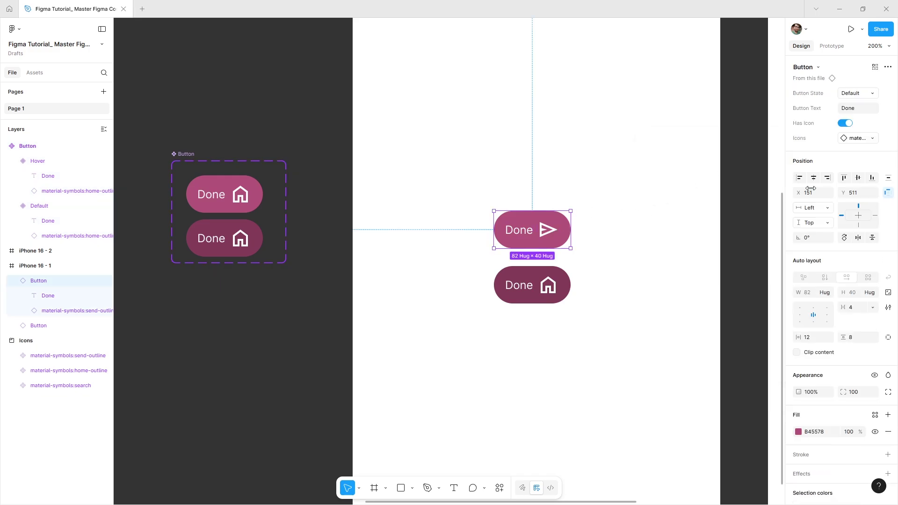
click(851, 140)
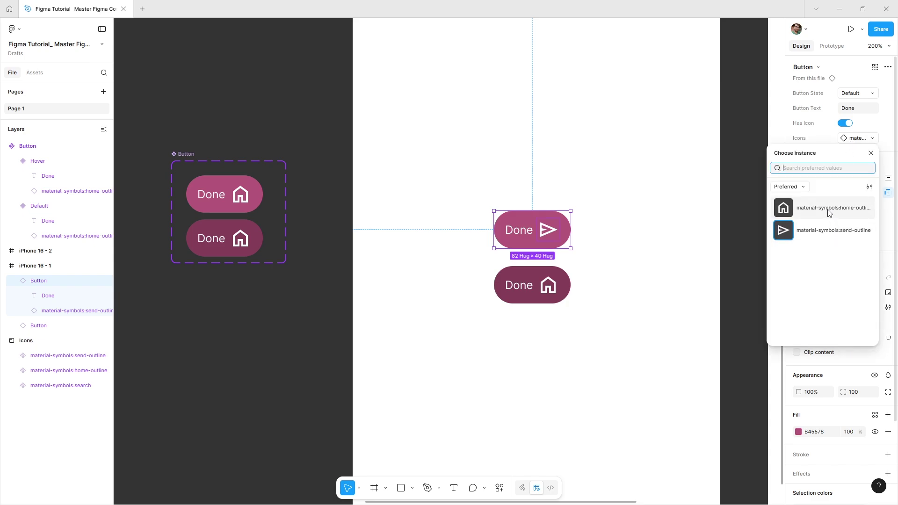
click(800, 187)
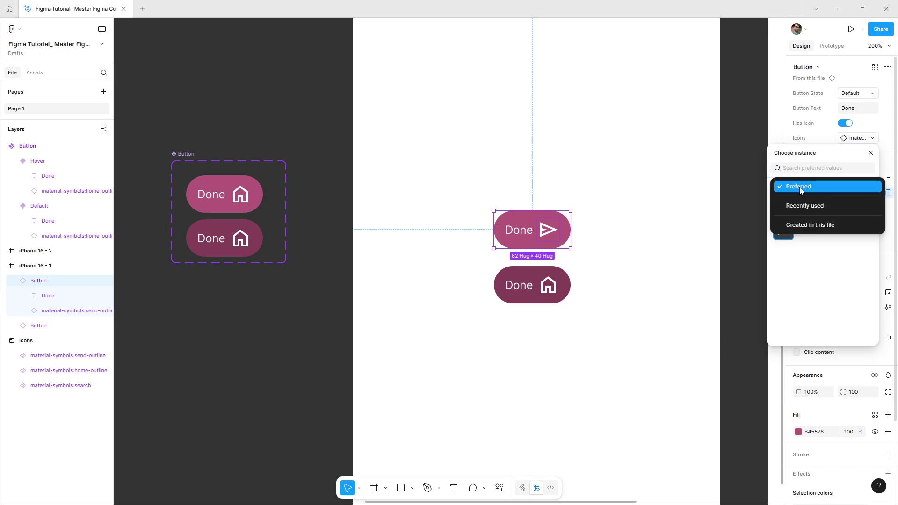
click(811, 227)
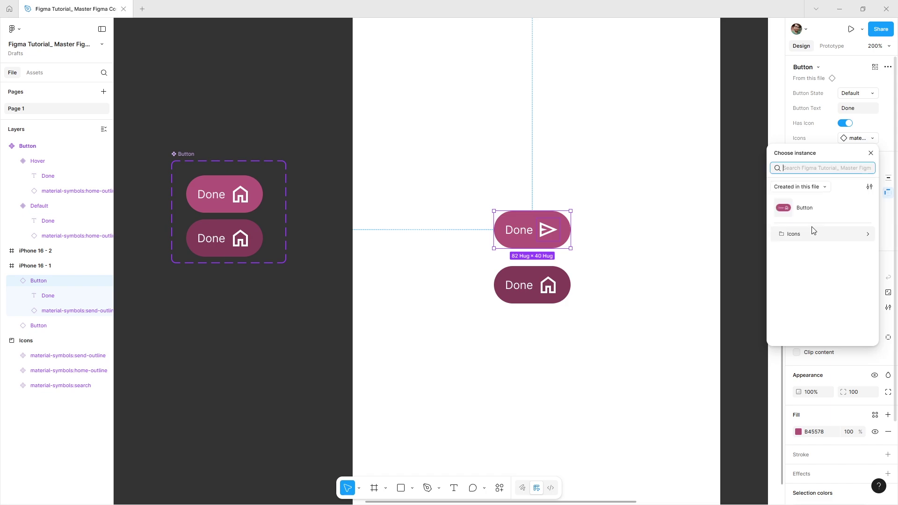
click(814, 233)
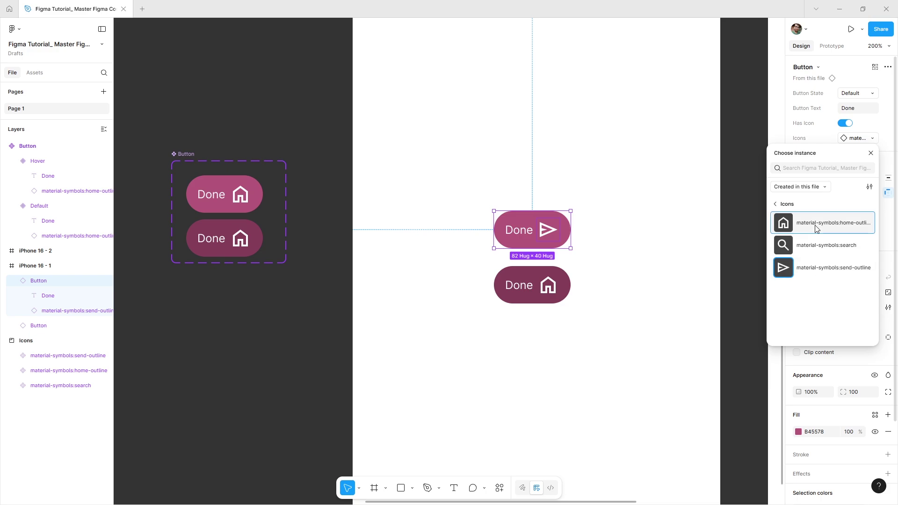
click(815, 229)
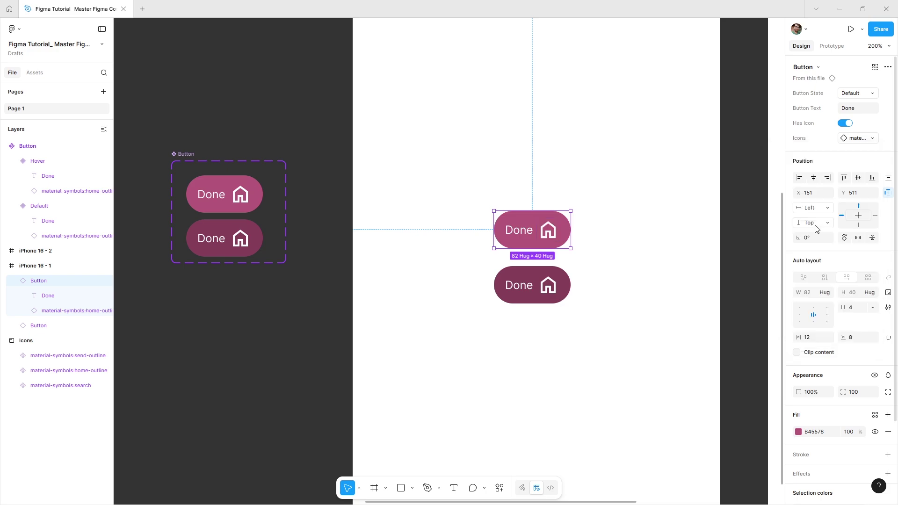
click(861, 139)
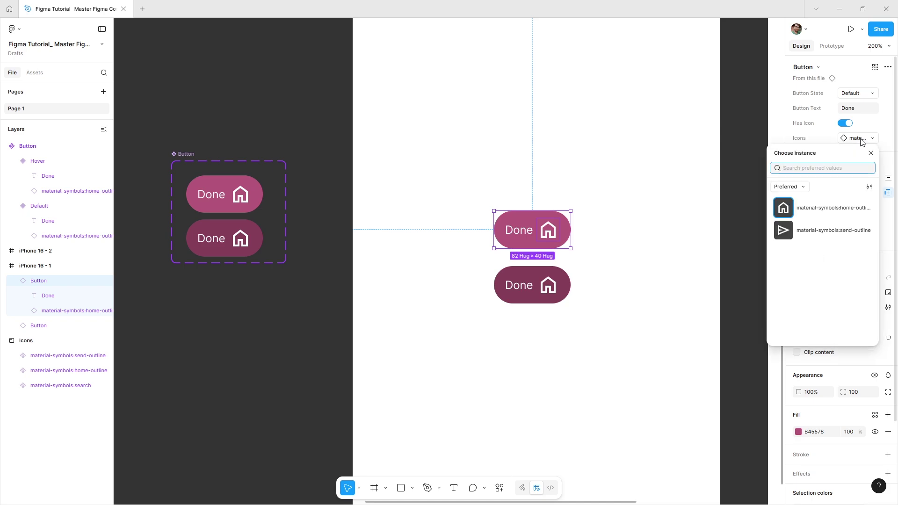
click(802, 187)
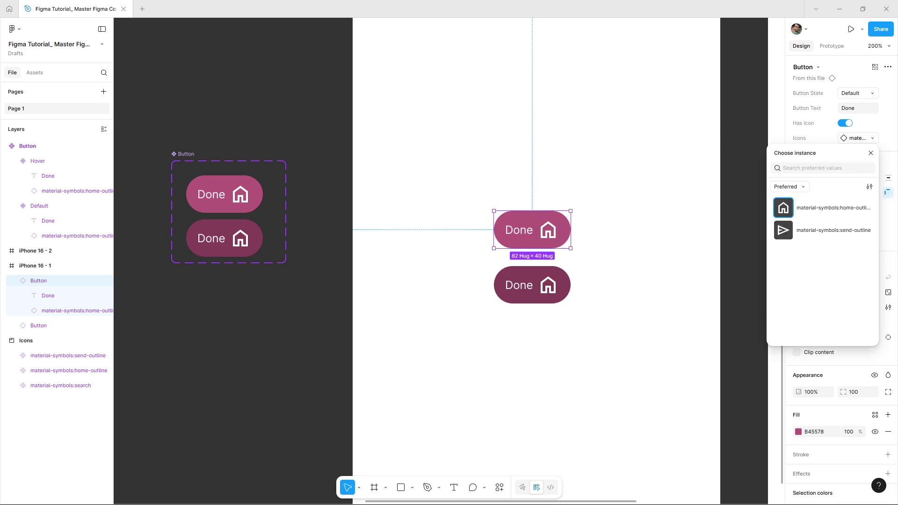